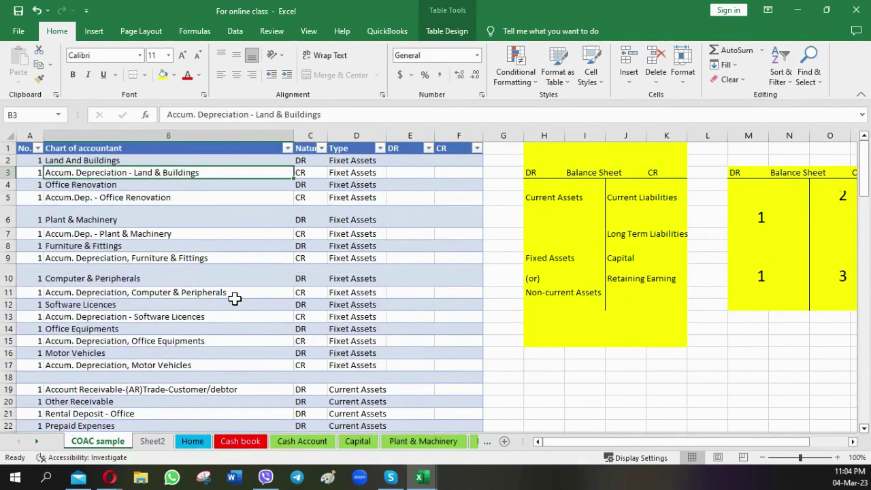
Review the chart of accounts from fixed assets to expenses, and check the account categories available in the Type filter.
{"action": "scroll", "coordinate": [234, 298], "scroll_direction": "down", "scroll_amount": 2}
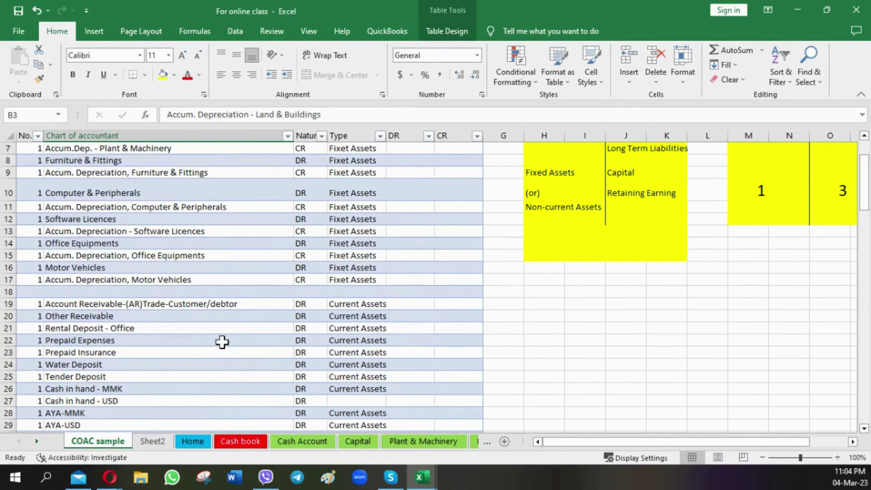
{"action": "scroll", "coordinate": [224, 341], "scroll_direction": "down", "scroll_amount": 2}
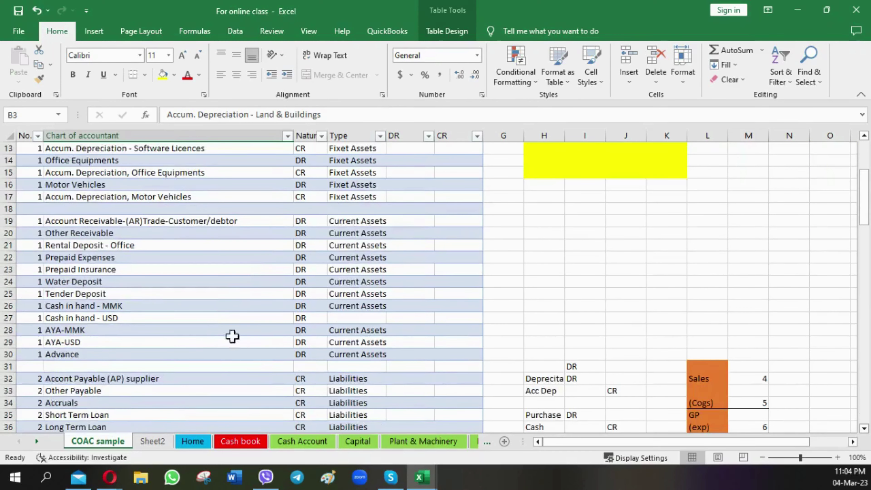
{"action": "scroll", "coordinate": [225, 365], "scroll_direction": "down", "scroll_amount": 3}
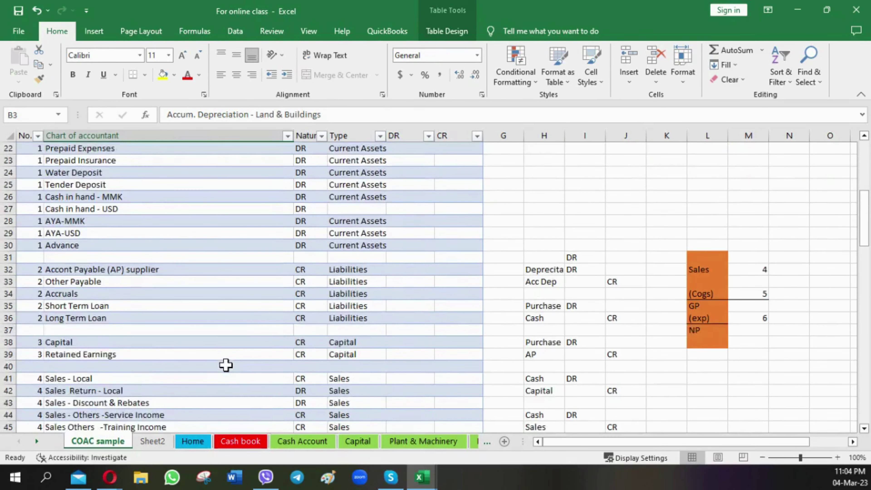
{"action": "scroll", "coordinate": [226, 365], "scroll_direction": "down", "scroll_amount": 5}
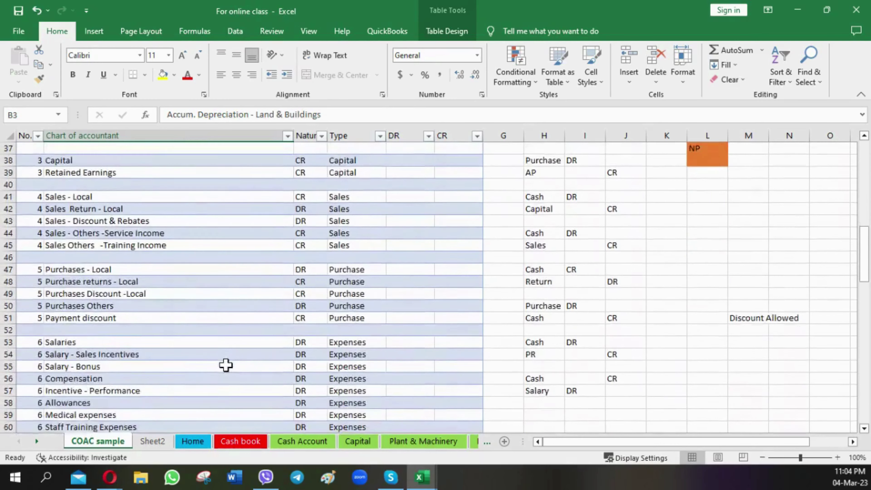
{"action": "scroll", "coordinate": [225, 365], "scroll_direction": "up", "scroll_amount": 12}
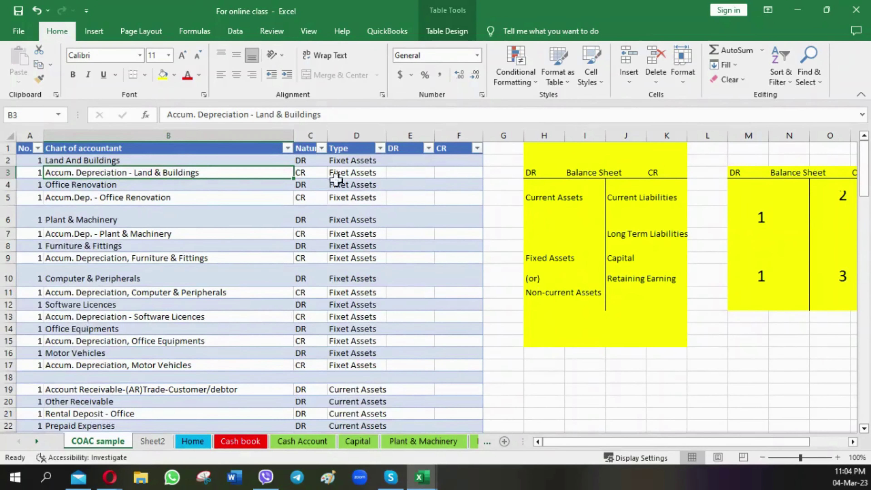
{"action": "left_click", "coordinate": [380, 148]}
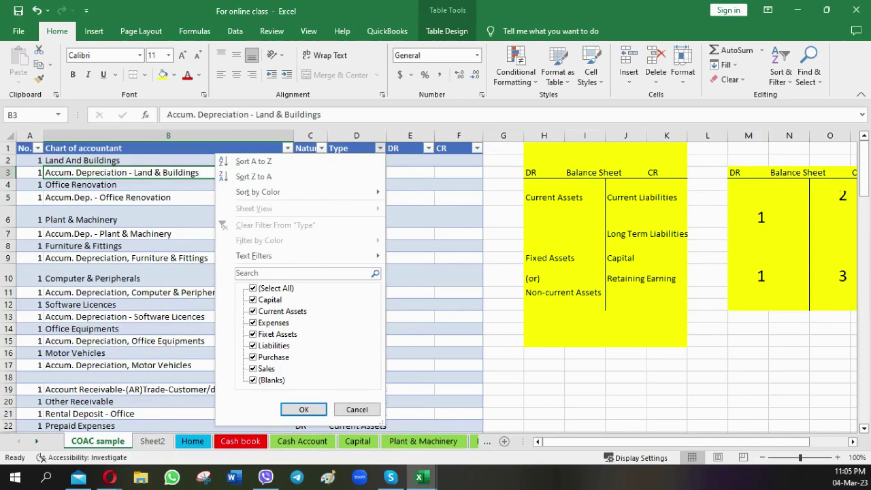
{"action": "left_click", "coordinate": [303, 409]}
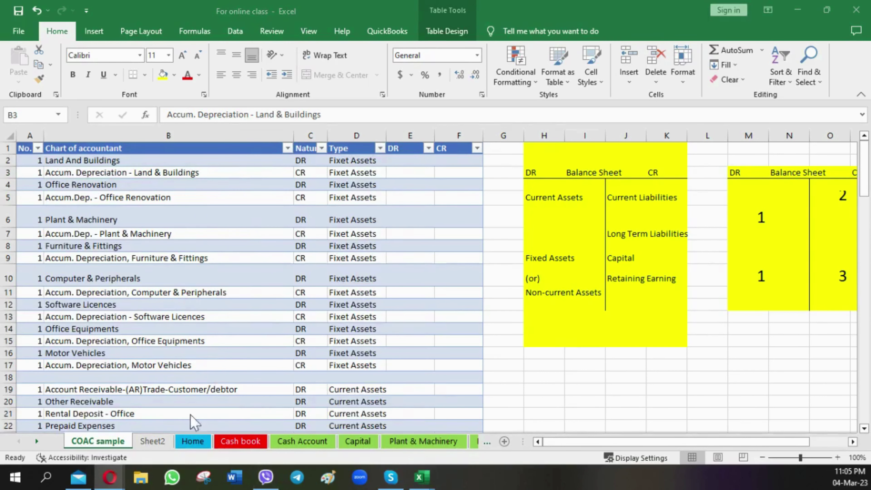
Insert the Balance_sheet1a_597 picture from the desktop's Account > BS folder into Sheet2 and move it to the sheet's upper-left corner.
{"action": "left_click", "coordinate": [160, 446]}
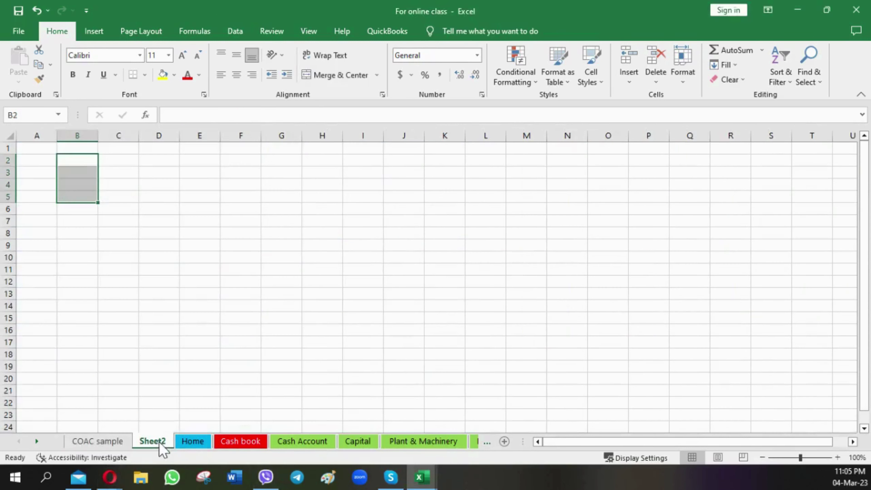
{"action": "left_click", "coordinate": [205, 158]}
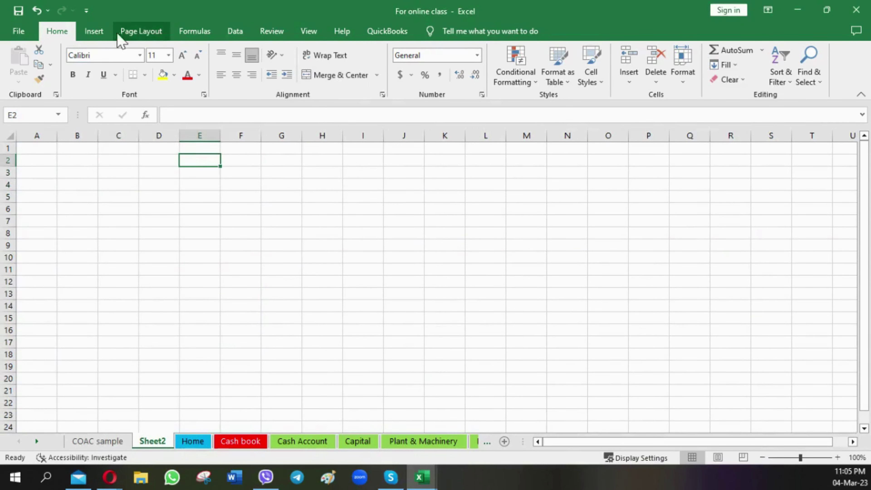
{"action": "left_click", "coordinate": [99, 38]}
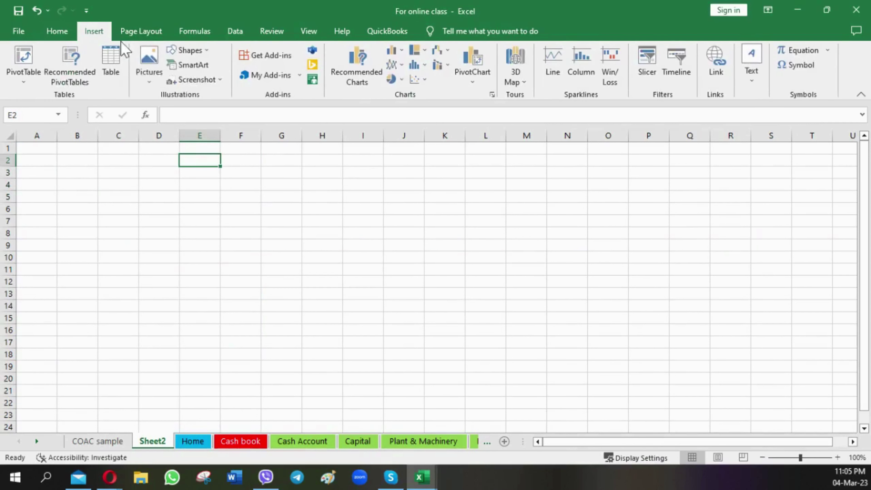
{"action": "left_click", "coordinate": [149, 65]}
{"action": "left_click", "coordinate": [171, 111]}
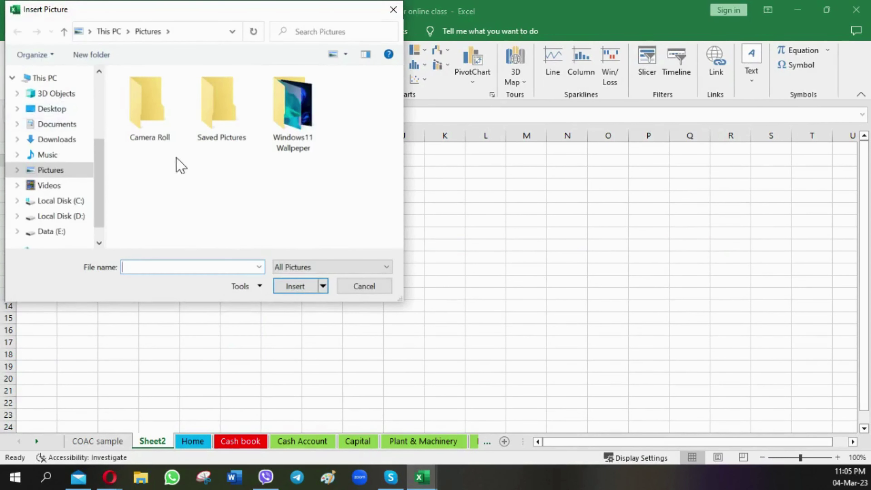
{"action": "left_click", "coordinate": [44, 108]}
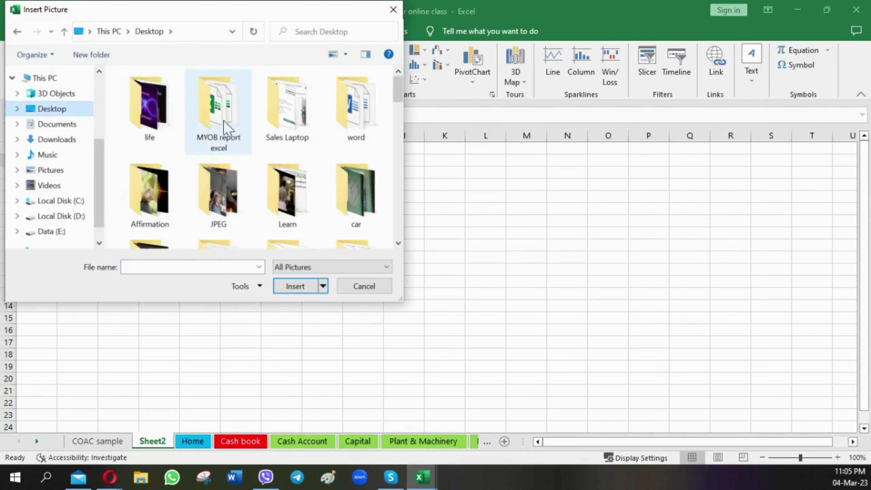
{"action": "scroll", "coordinate": [223, 182], "scroll_direction": "down", "scroll_amount": 5}
{"action": "scroll", "coordinate": [173, 140], "scroll_direction": "up", "scroll_amount": 1}
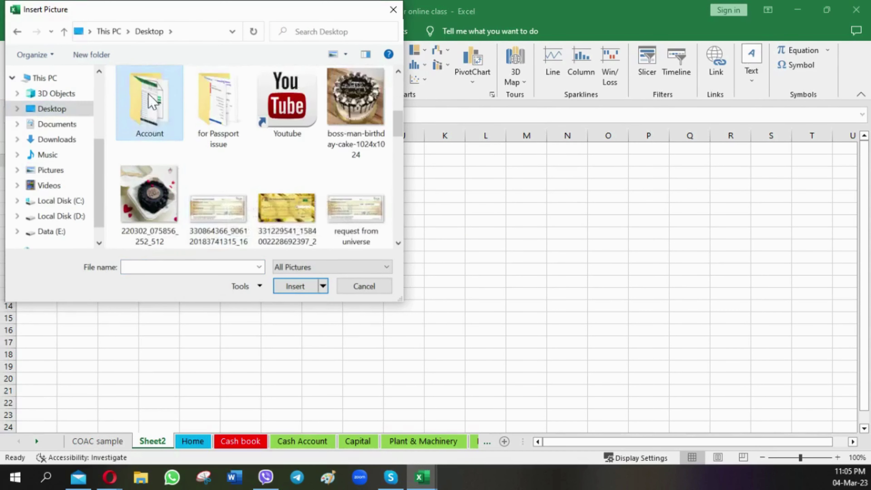
{"action": "double_click", "coordinate": [171, 111]}
{"action": "double_click", "coordinate": [156, 122]}
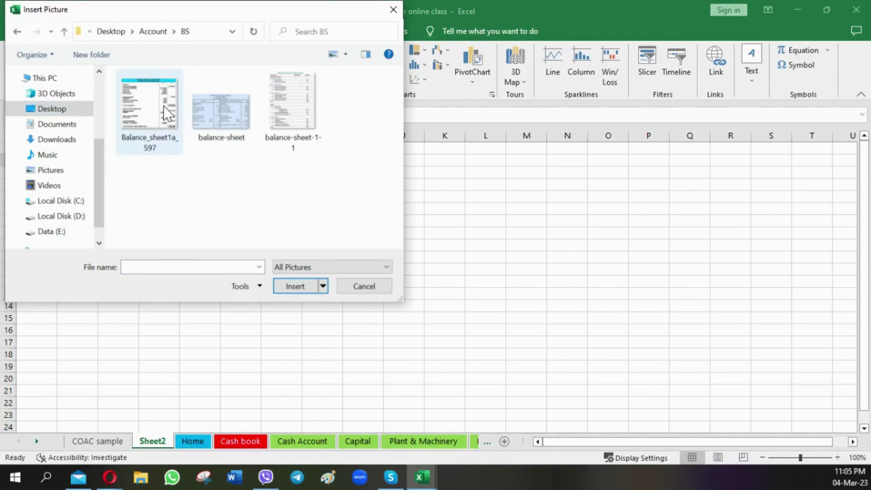
{"action": "double_click", "coordinate": [166, 111]}
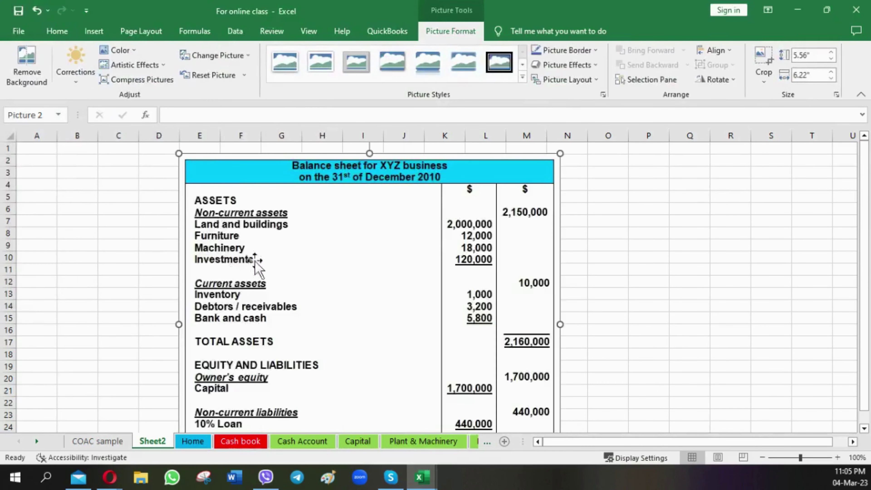
{"action": "left_click_drag", "start_coordinate": [299, 245], "coordinate": [141, 234]}
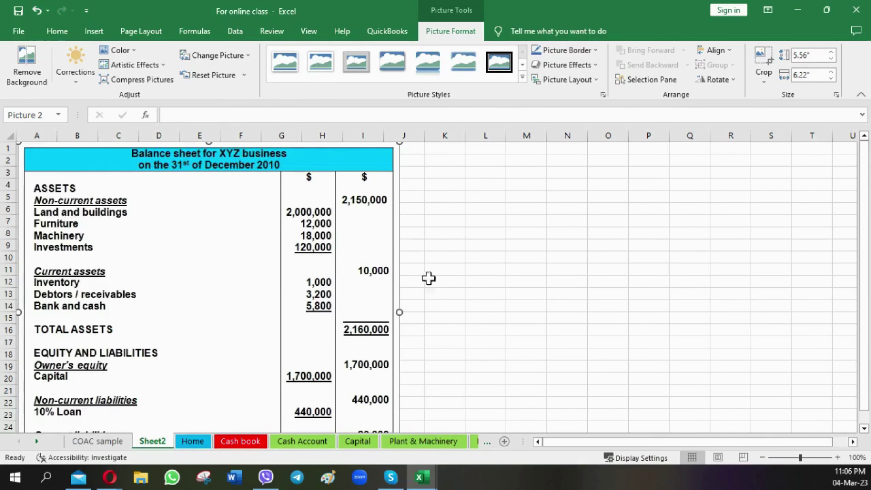
Examine the balance sheet picture on Sheet2 from the assets section down to total equity and liabilities.
{"action": "scroll", "coordinate": [461, 294], "scroll_direction": "down", "scroll_amount": 1}
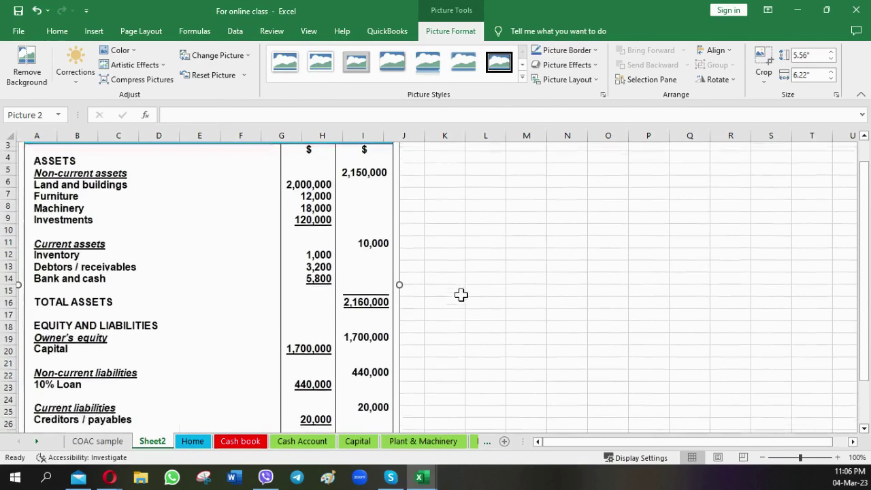
{"action": "scroll", "coordinate": [461, 295], "scroll_direction": "down", "scroll_amount": 1}
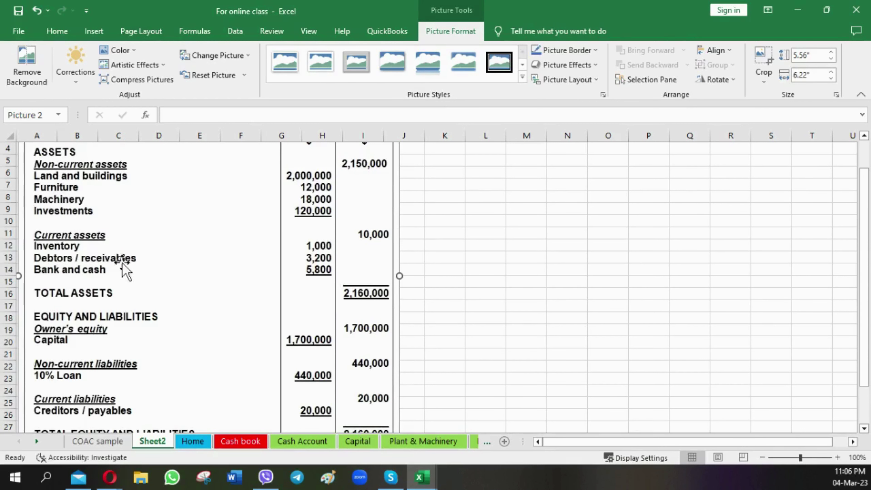
{"action": "scroll", "coordinate": [134, 288], "scroll_direction": "down", "scroll_amount": 1}
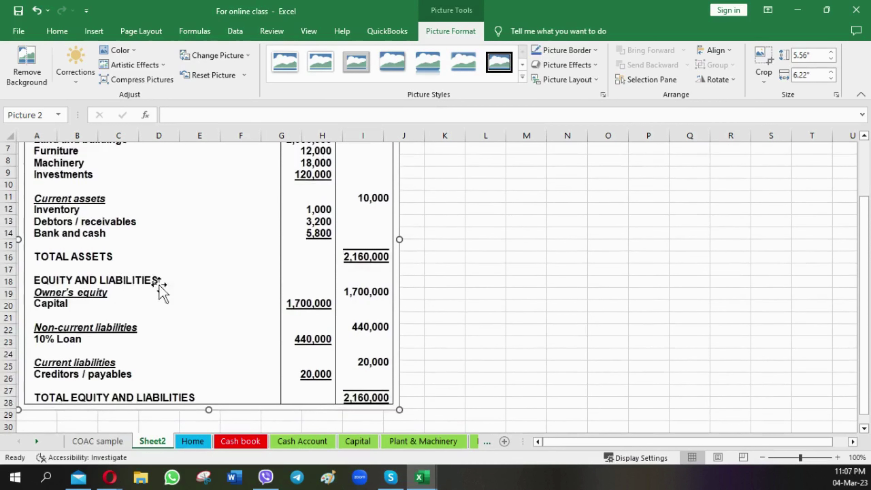
{"action": "scroll", "coordinate": [122, 292], "scroll_direction": "down", "scroll_amount": 1}
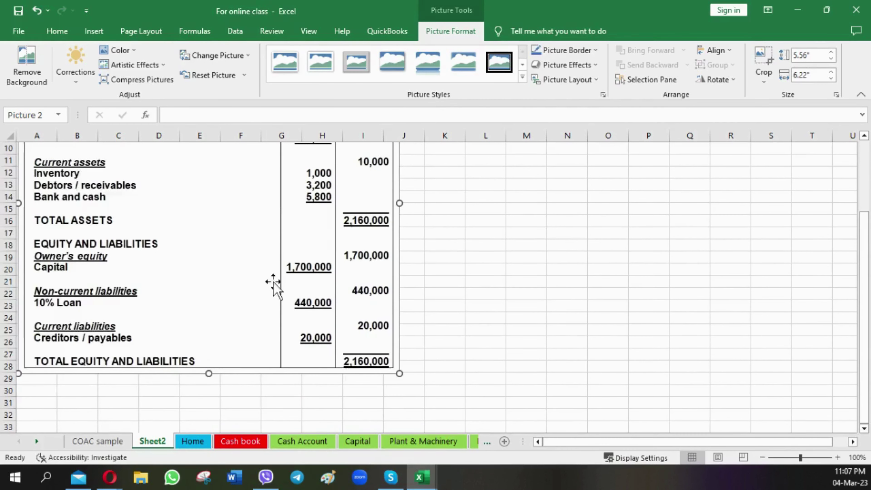
{"action": "scroll", "coordinate": [272, 282], "scroll_direction": "up", "scroll_amount": 3}
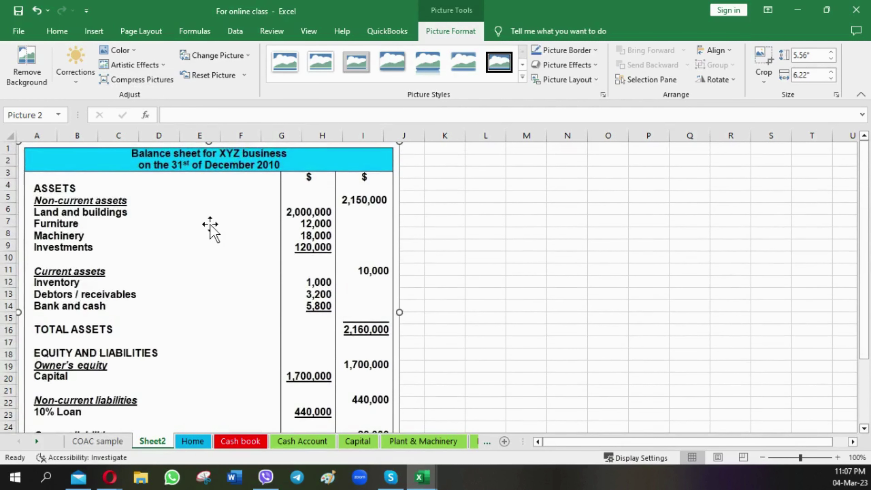
Delete the balance sheet picture from Sheet2 and select cell B3.
{"action": "key", "text": "Delete"}
{"action": "left_click", "coordinate": [205, 256]}
{"action": "left_click", "coordinate": [79, 172]}
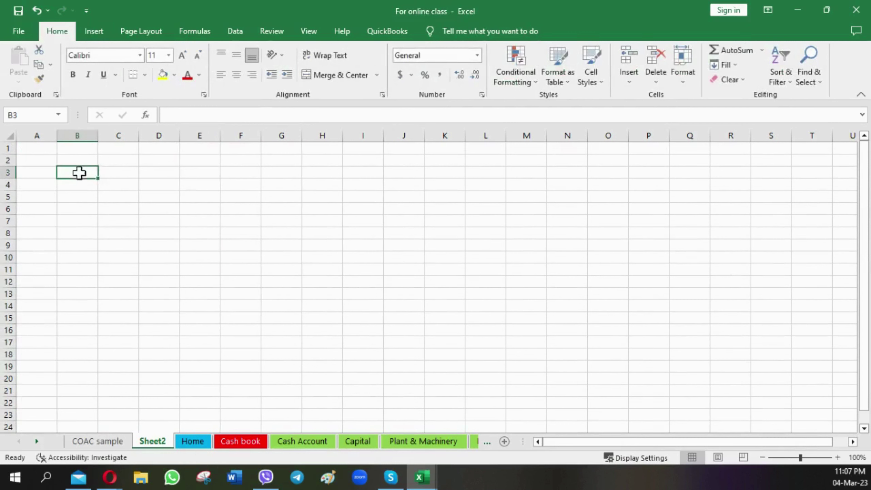
Go through the fixed asset accounts on the COAC sample sheet one by one, from Land And Buildings to Motor Vehicles.
{"action": "left_click", "coordinate": [87, 441]}
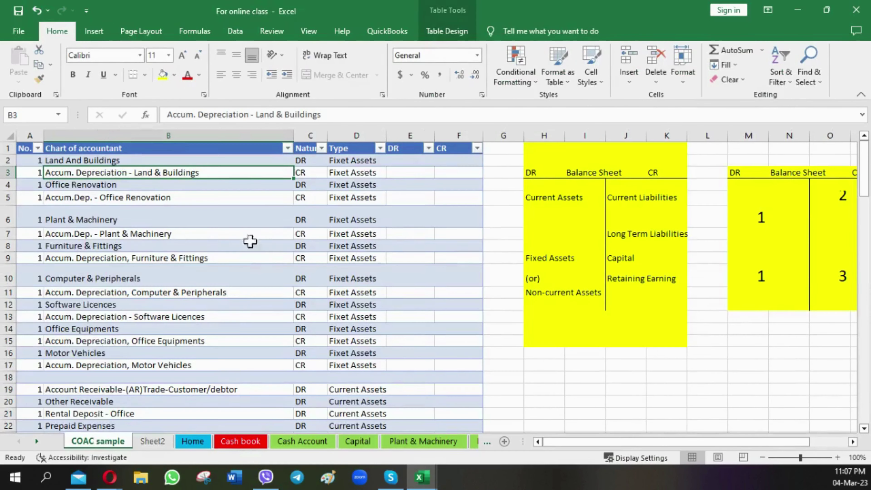
{"action": "left_click", "coordinate": [112, 160]}
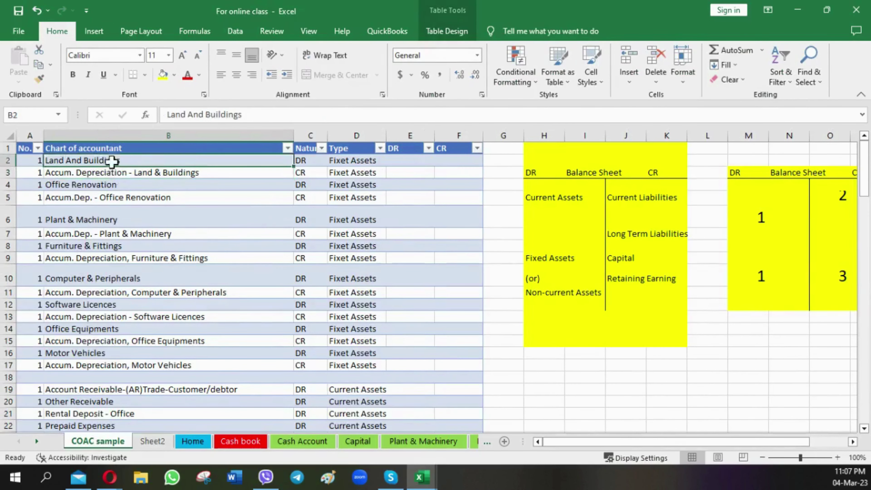
{"action": "left_click", "coordinate": [137, 185]}
{"action": "left_click", "coordinate": [117, 172]}
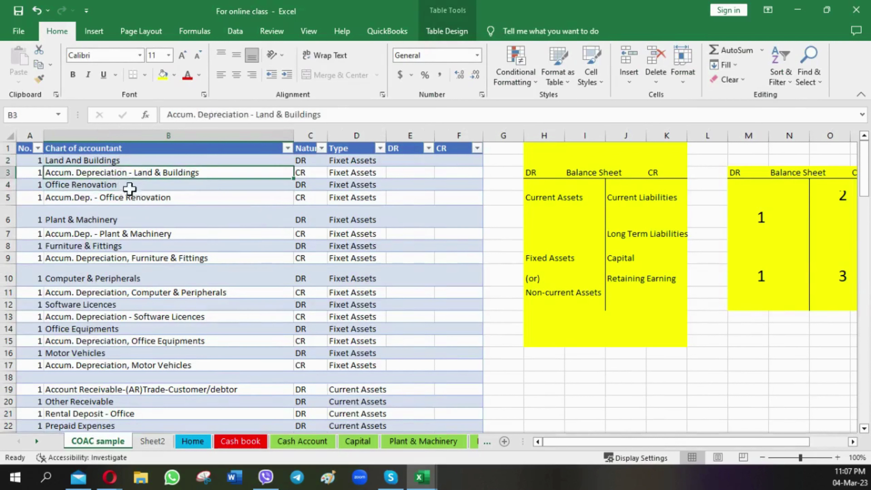
{"action": "left_click", "coordinate": [129, 188]}
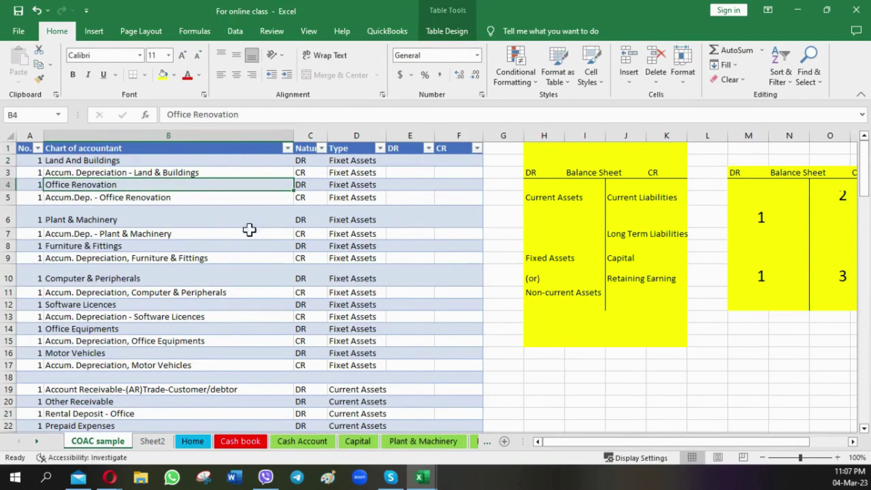
{"action": "left_click", "coordinate": [105, 219]}
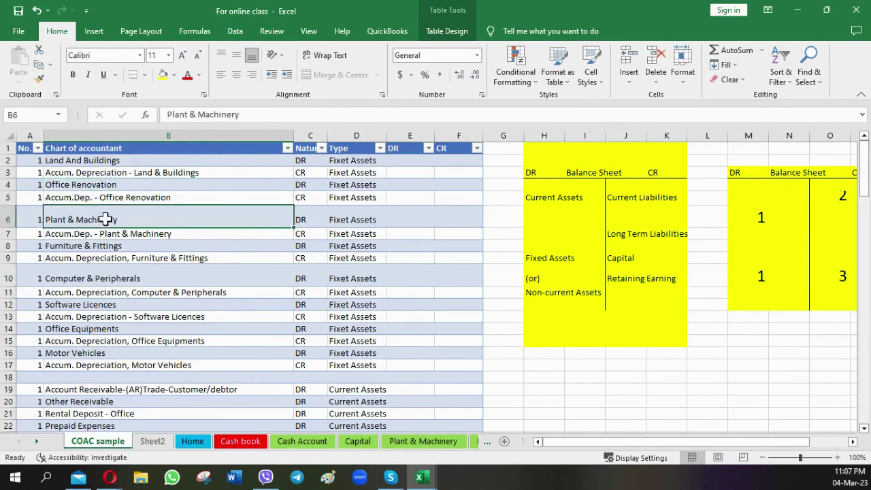
{"action": "left_click", "coordinate": [123, 245]}
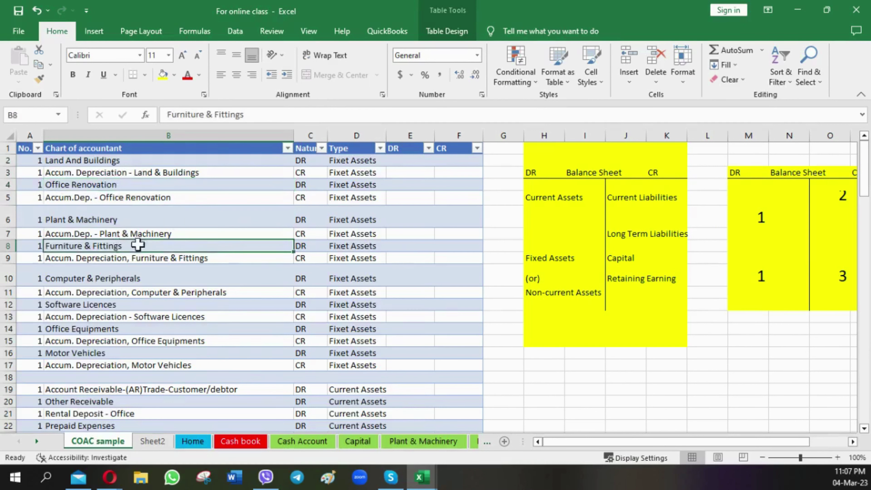
{"action": "left_click", "coordinate": [135, 279]}
{"action": "scroll", "coordinate": [233, 247], "scroll_direction": "down", "scroll_amount": 2}
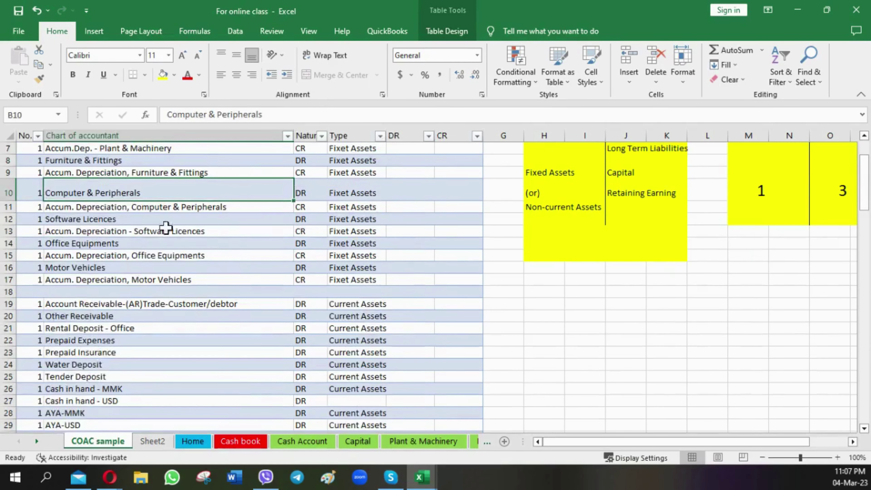
{"action": "left_click", "coordinate": [142, 219]}
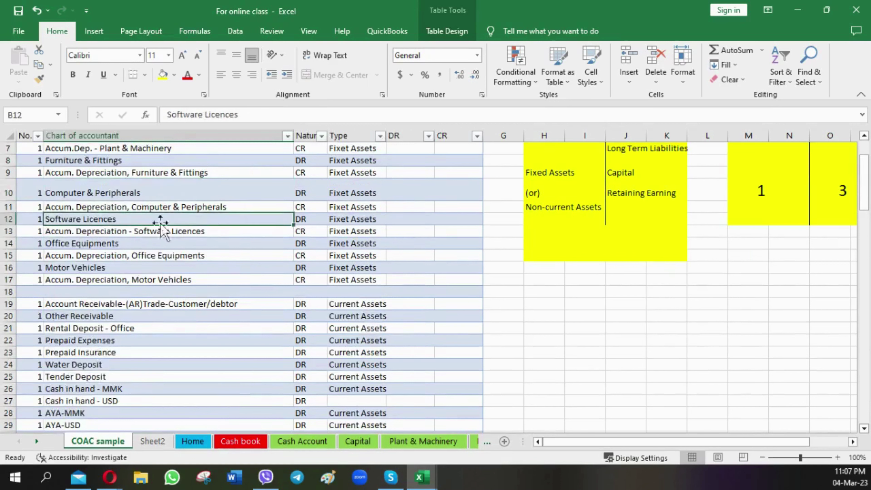
{"action": "left_click", "coordinate": [120, 243]}
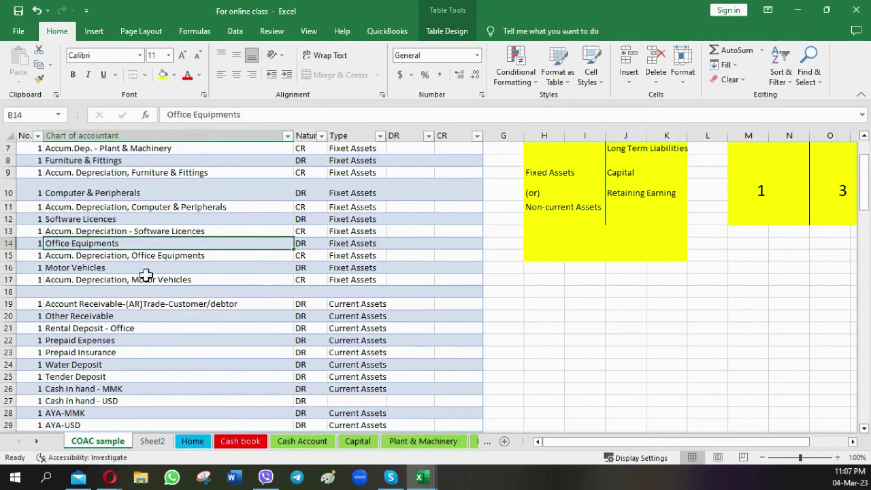
{"action": "left_click", "coordinate": [107, 267]}
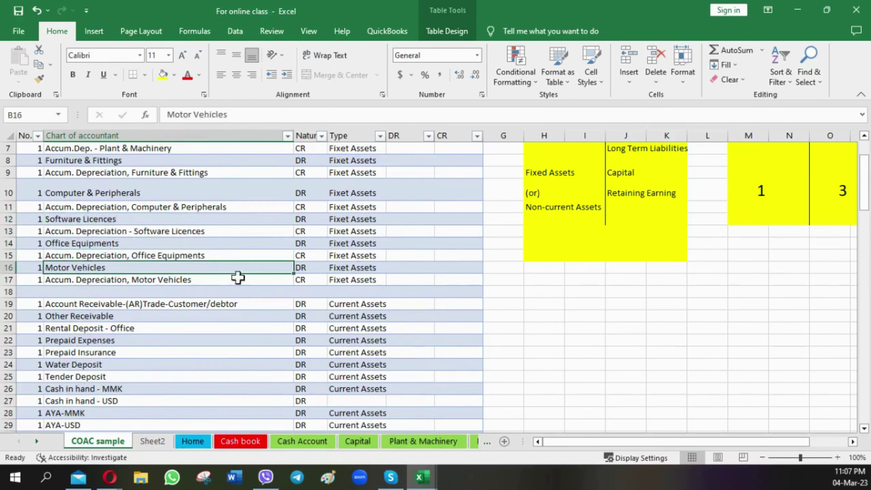
Examine the current asset accounts on the COAC sample sheet, starting with the Account Receivable trade customer entry in B19.
{"action": "scroll", "coordinate": [224, 304], "scroll_direction": "down", "scroll_amount": 1}
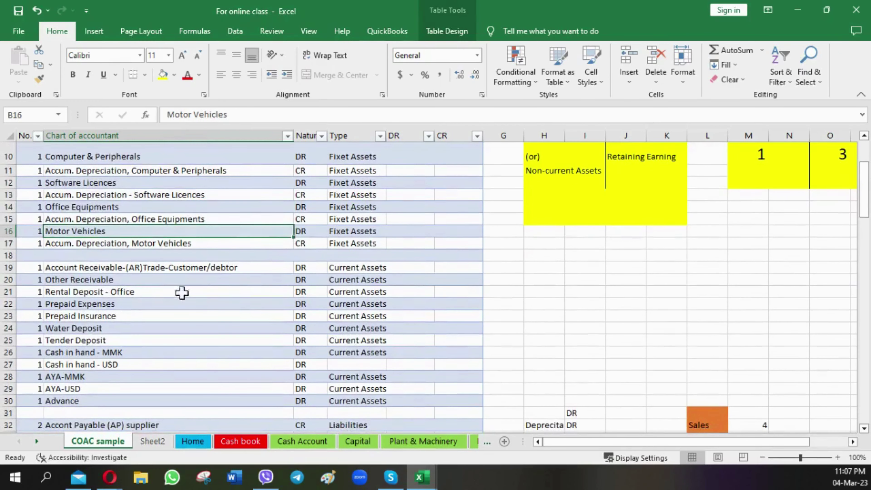
{"action": "scroll", "coordinate": [222, 296], "scroll_direction": "down", "scroll_amount": 1}
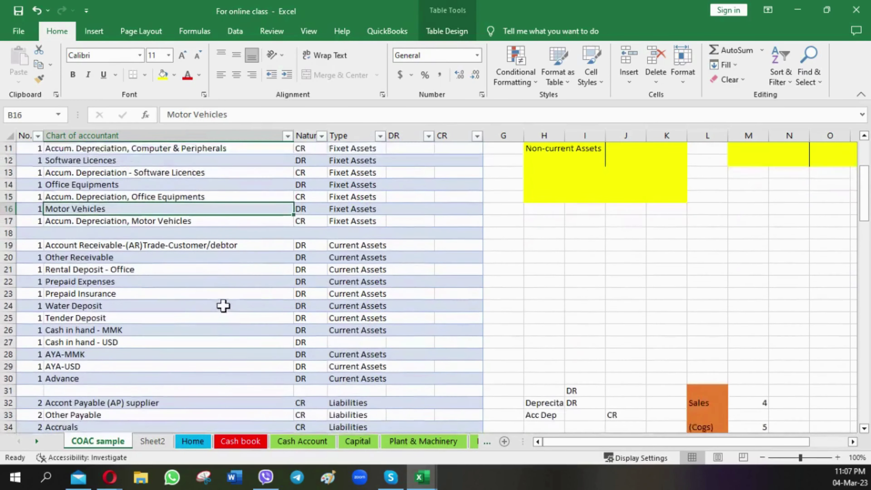
{"action": "left_click", "coordinate": [175, 233]}
{"action": "left_click", "coordinate": [148, 220]}
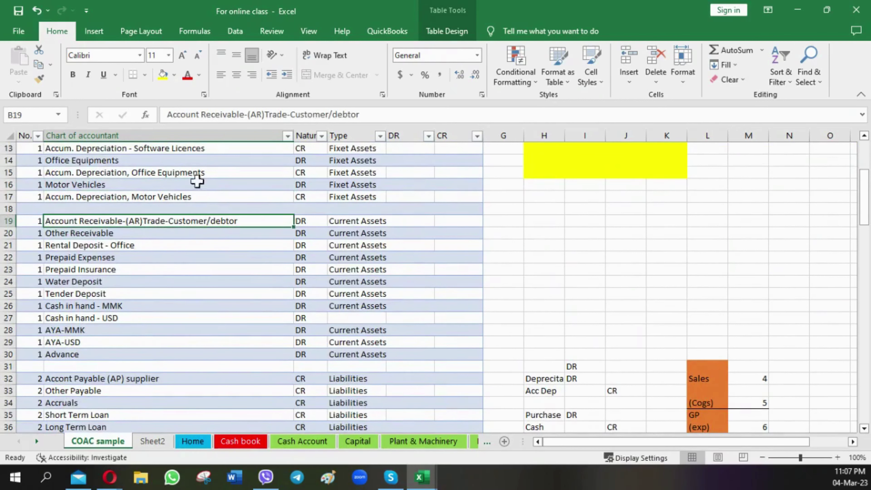
Go through the Other Receivable, Rental Deposit - Office and Prepaid Expenses accounts in B20 to B22.
{"action": "left_click", "coordinate": [151, 234]}
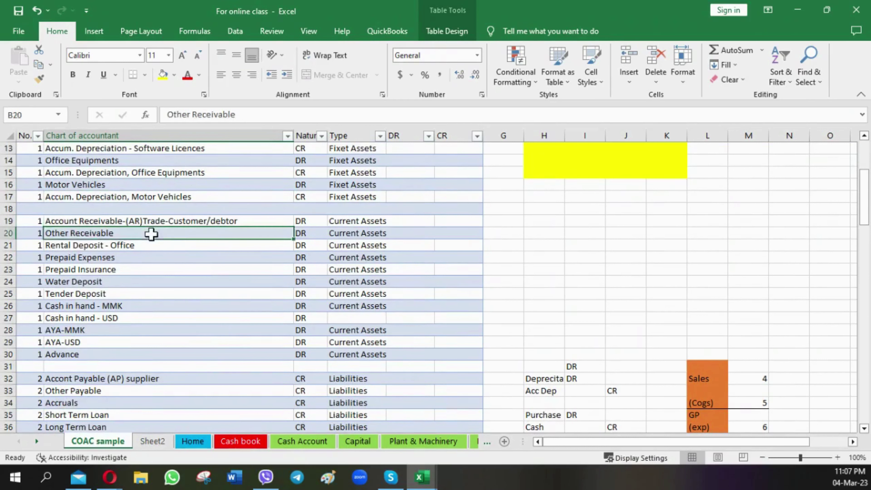
{"action": "left_click", "coordinate": [156, 244]}
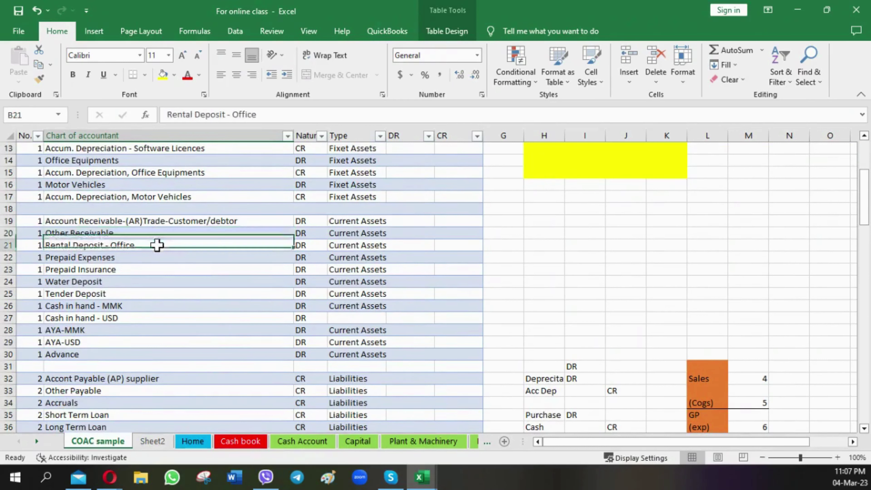
{"action": "left_click", "coordinate": [151, 258]}
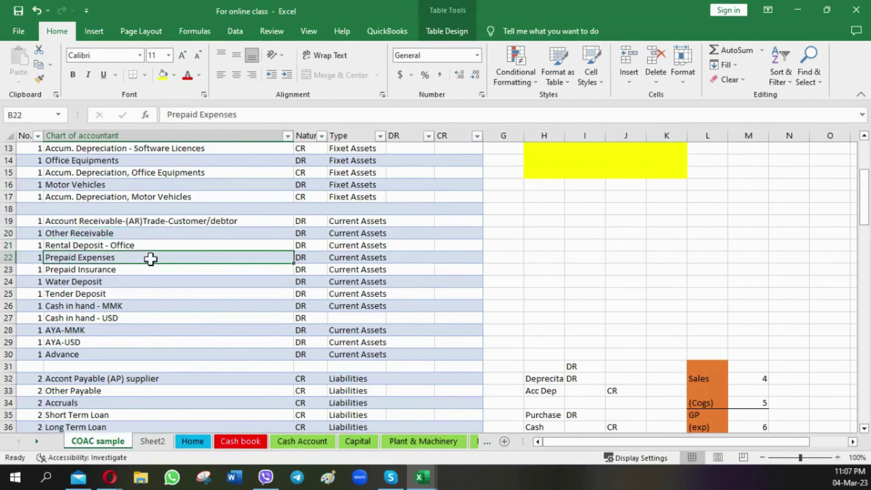
Insert a row below Prepaid Expenses, copy that account's entries down into it and rename the new account Prepaid Rent.
{"action": "left_click", "coordinate": [7, 269]}
{"action": "right_click", "coordinate": [7, 270]}
{"action": "left_click", "coordinate": [52, 171]}
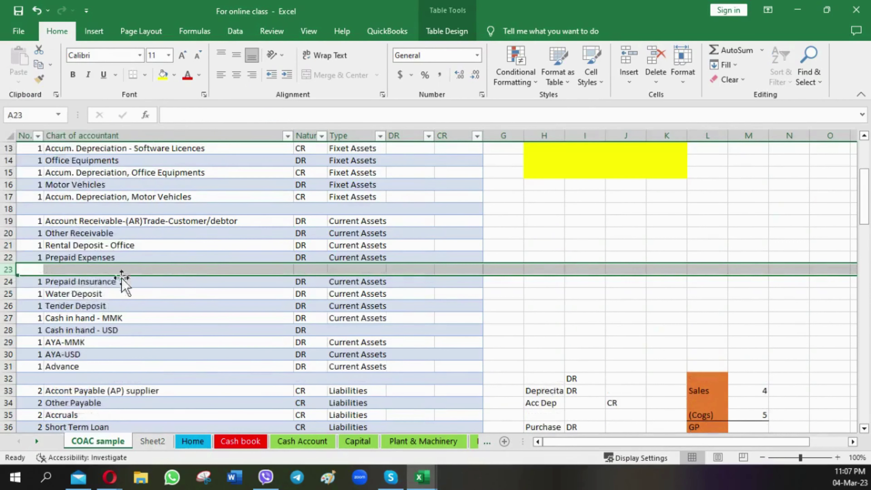
{"action": "key", "text": "ctrl+d"}
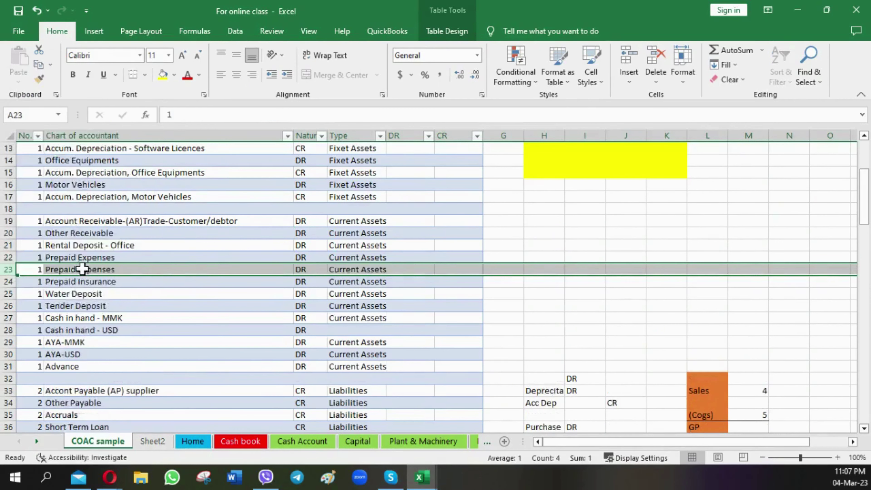
{"action": "double_click", "coordinate": [82, 269]}
{"action": "double_click", "coordinate": [83, 270]}
{"action": "type", "text": "Rent"}
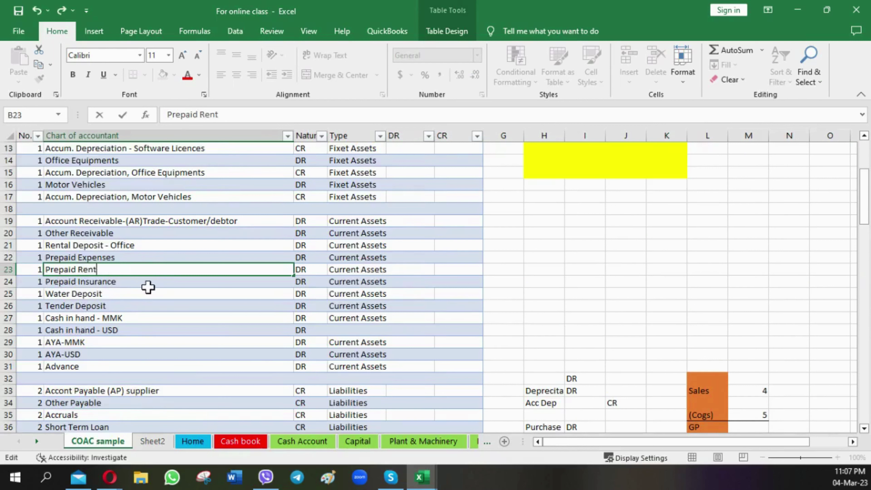
{"action": "key", "text": "Return"}
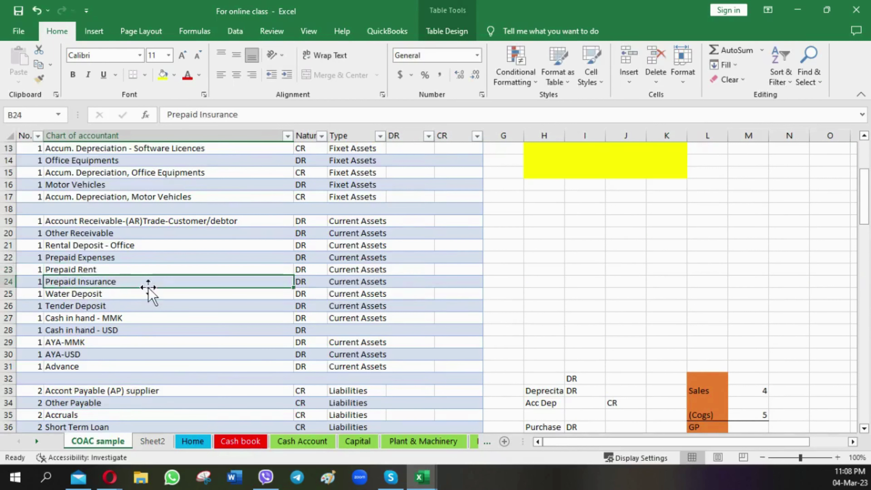
Examine the prepaid and deposit accounts in B21 to B25, from Rental Deposit - Office to Water Deposit.
{"action": "left_click", "coordinate": [81, 254]}
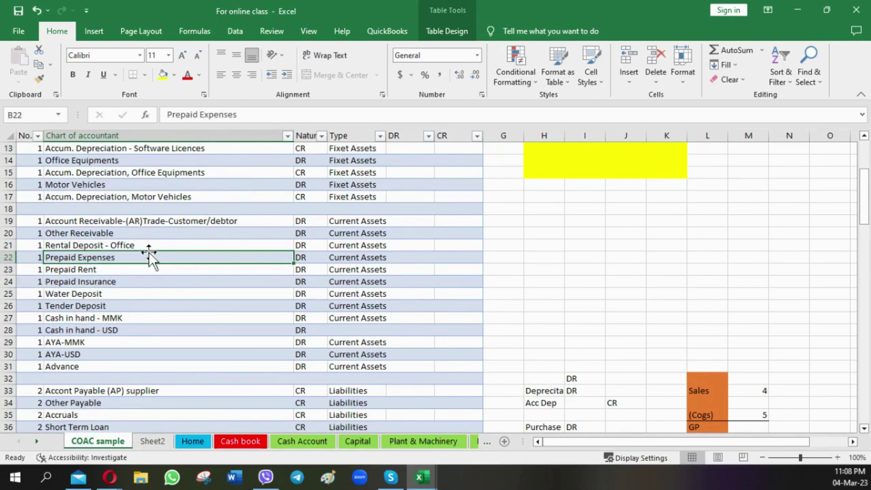
{"action": "left_click", "coordinate": [124, 245]}
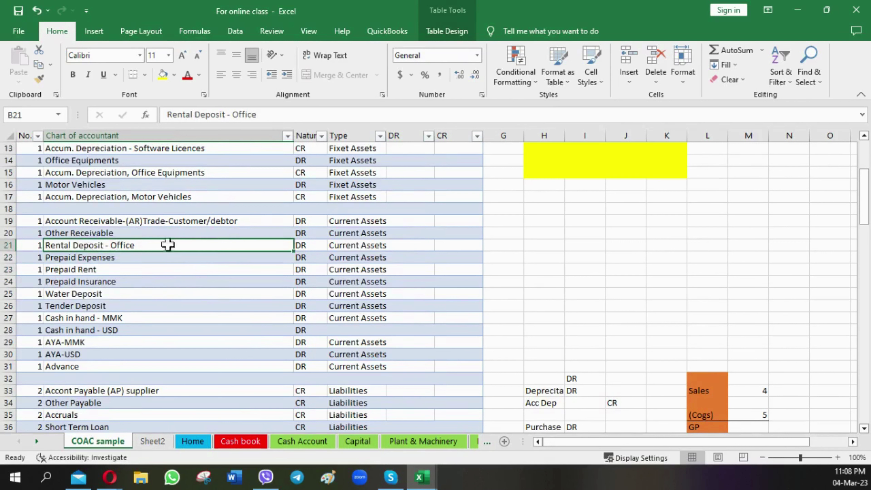
{"action": "left_click", "coordinate": [5, 245]}
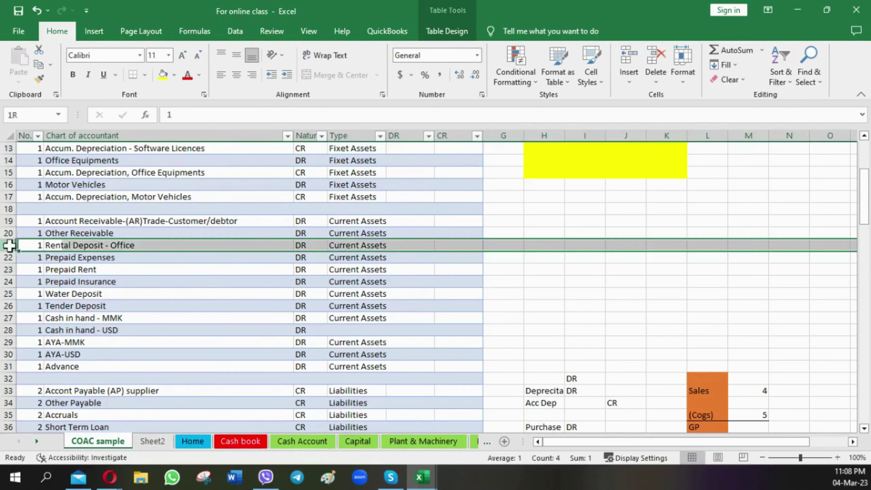
{"action": "left_click", "coordinate": [138, 246]}
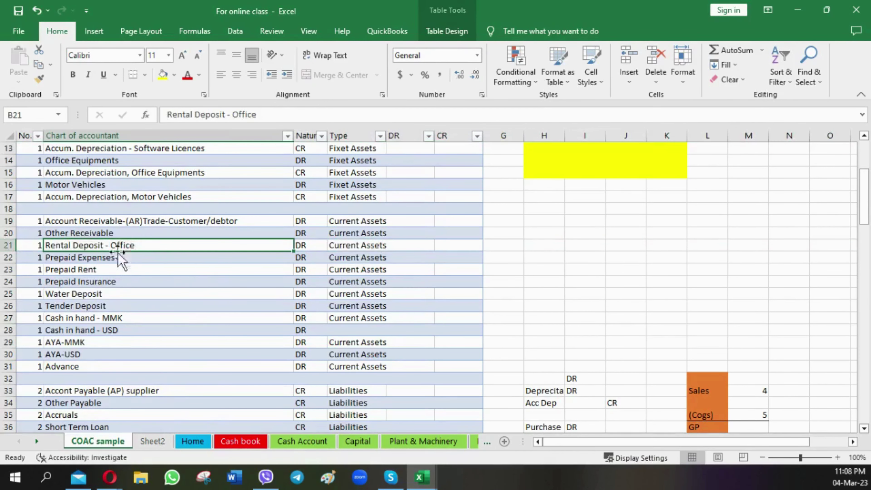
{"action": "left_click", "coordinate": [123, 269]}
{"action": "left_click", "coordinate": [126, 281]}
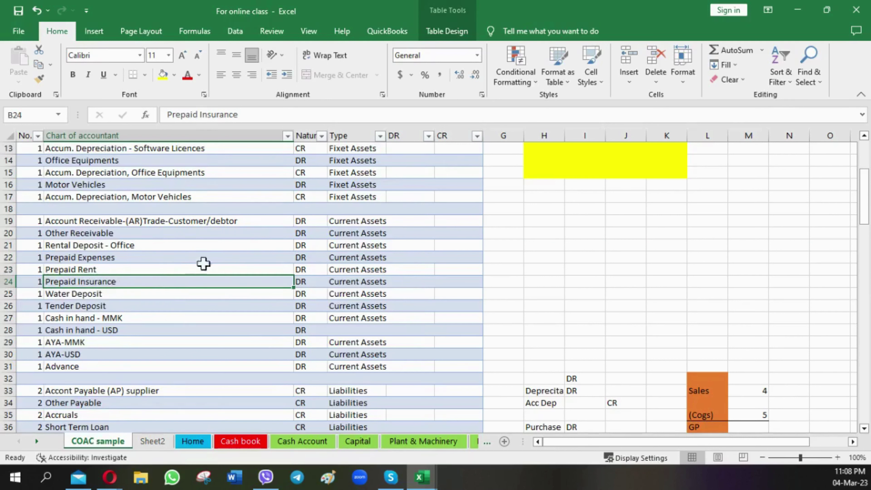
{"action": "left_click", "coordinate": [117, 295]}
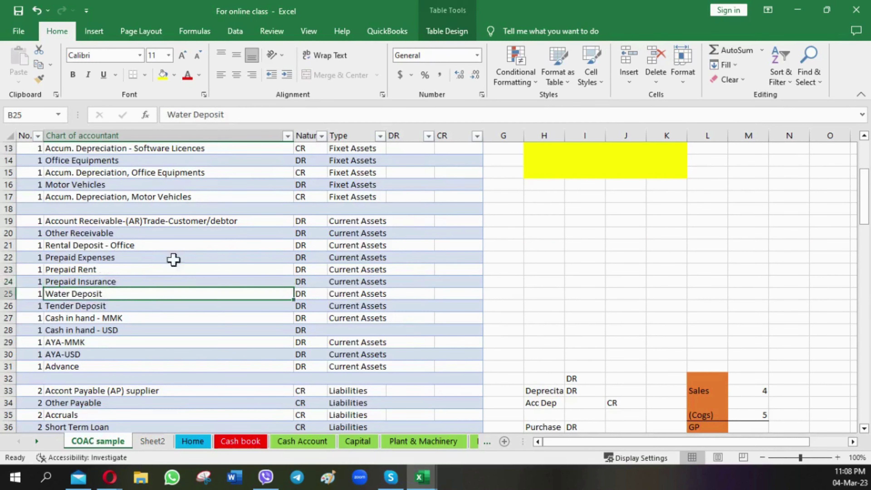
Fill the Current Assets type down from Tender Deposit to Advance in D26:D31.
{"action": "scroll", "coordinate": [185, 278], "scroll_direction": "down", "scroll_amount": 2}
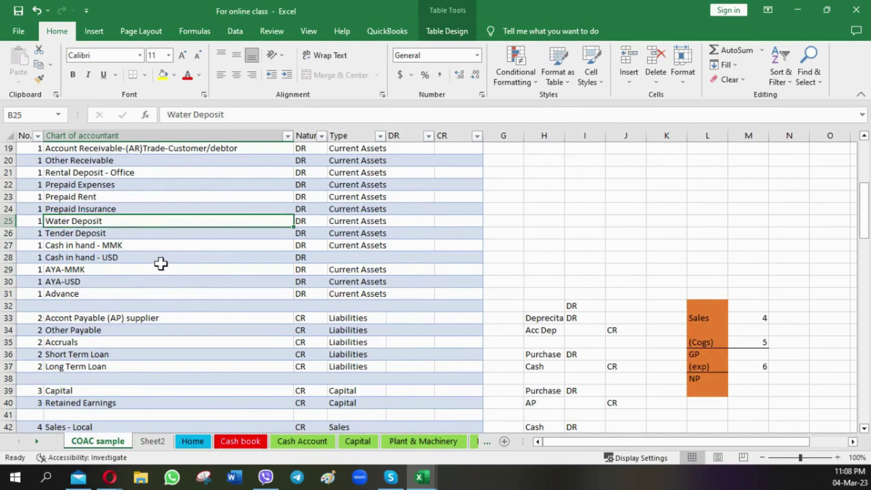
{"action": "left_click", "coordinate": [120, 235]}
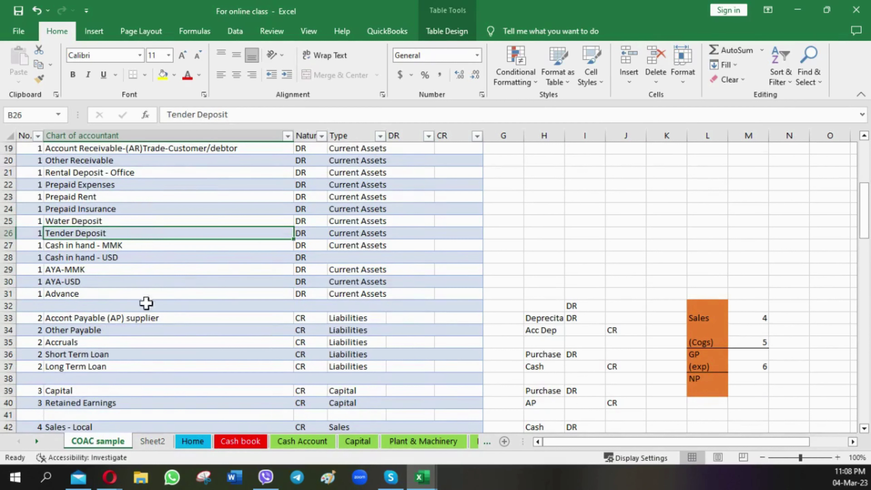
{"action": "left_click_drag", "start_coordinate": [381, 233], "coordinate": [374, 290]}
Compare the fixed asset and current asset entries in the Type column.
{"action": "scroll", "coordinate": [374, 277], "scroll_direction": "up", "scroll_amount": 6}
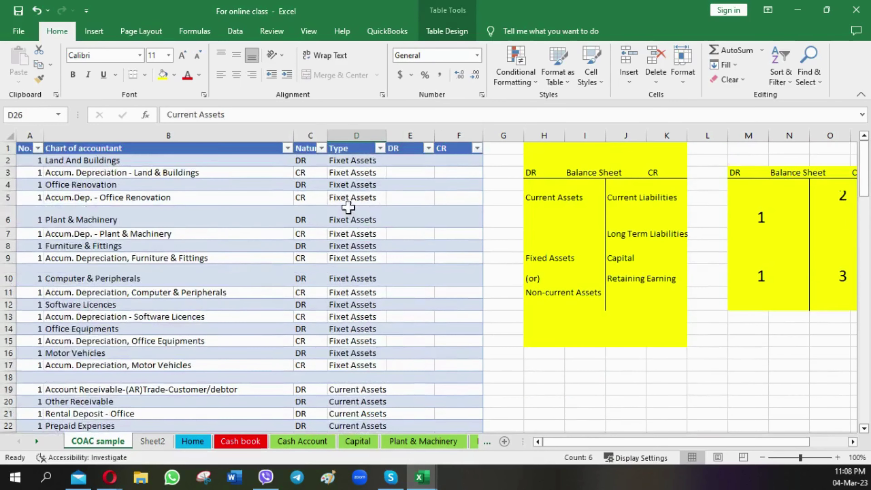
{"action": "left_click", "coordinate": [368, 221]}
{"action": "scroll", "coordinate": [370, 273], "scroll_direction": "down", "scroll_amount": 4}
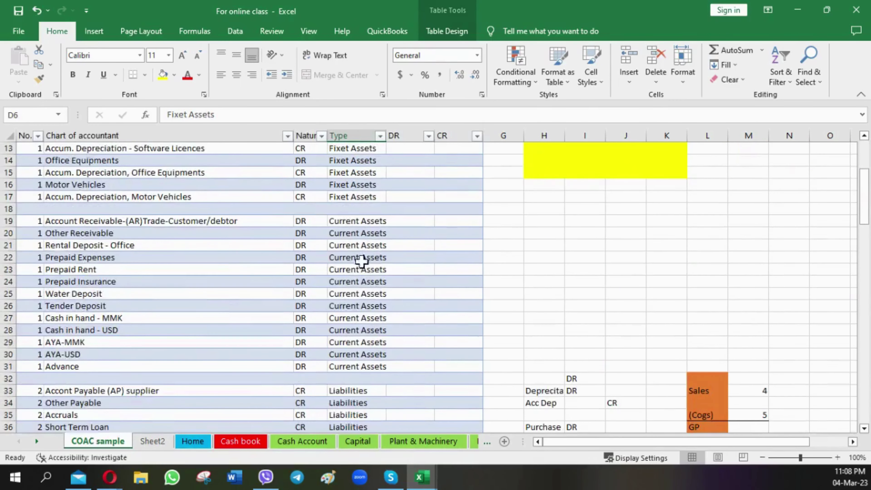
{"action": "left_click", "coordinate": [358, 246]}
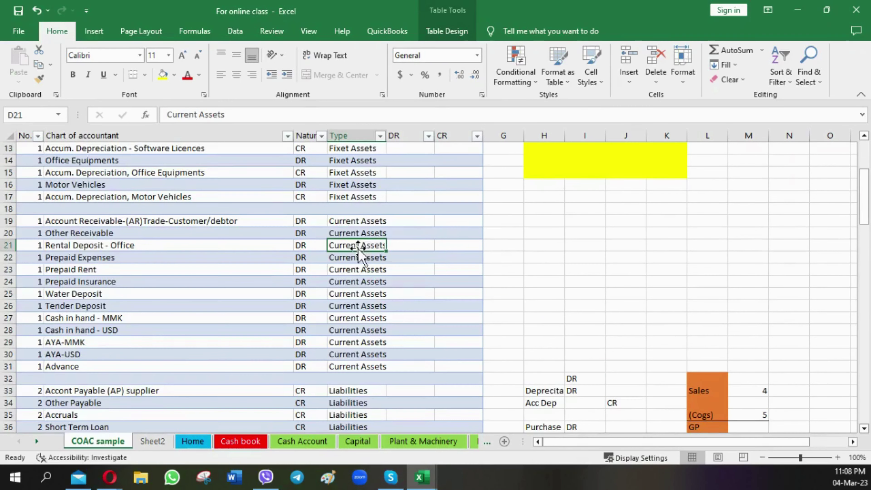
{"action": "scroll", "coordinate": [349, 222], "scroll_direction": "down", "scroll_amount": 2}
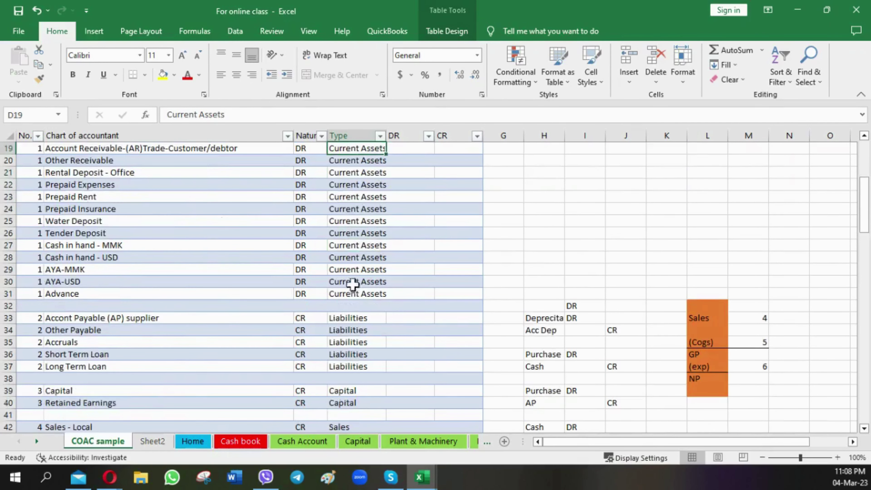
Go through the liability accounts one by one, from the supplier account payable in B33 to Long Term Loan in B37.
{"action": "left_click", "coordinate": [309, 319]}
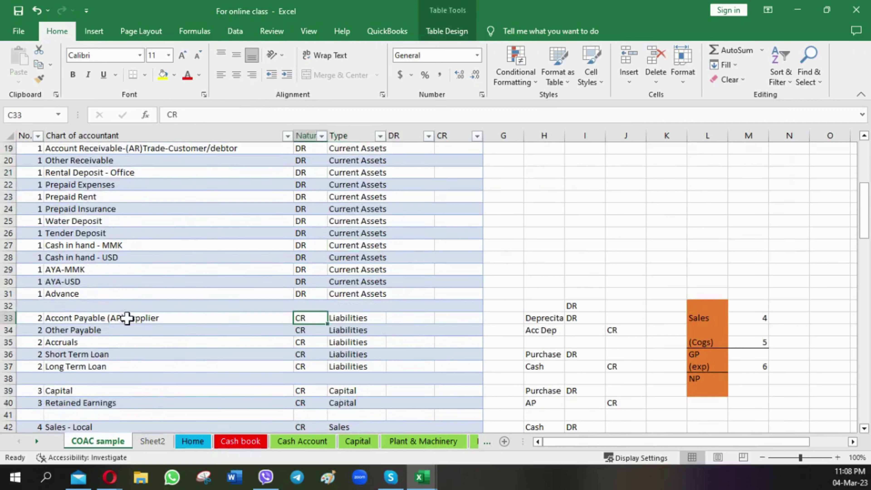
{"action": "left_click", "coordinate": [186, 318]}
{"action": "left_click", "coordinate": [197, 334]}
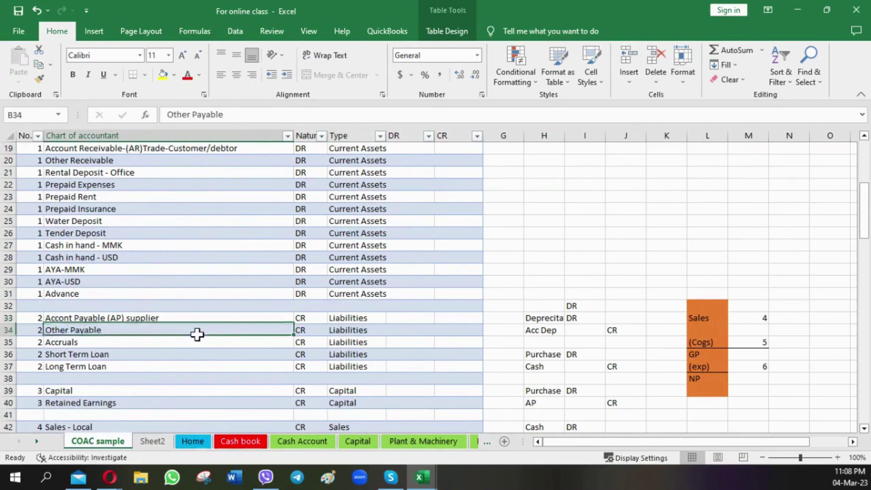
{"action": "left_click", "coordinate": [170, 344]}
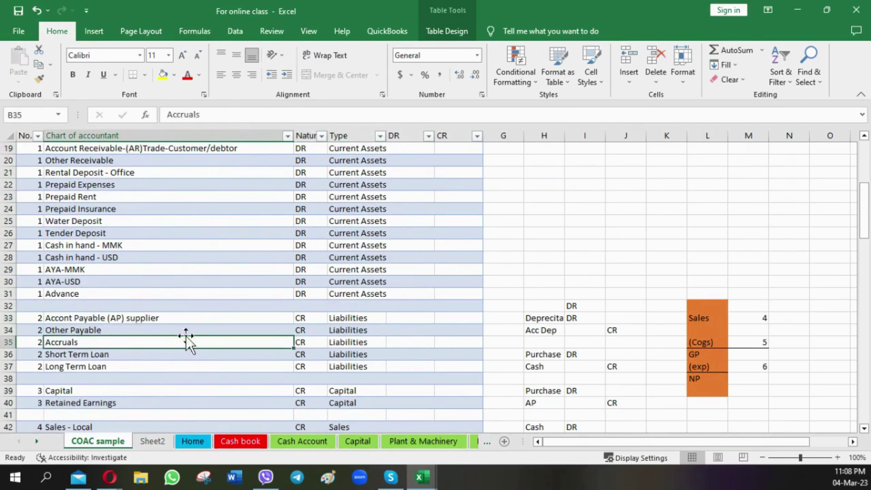
{"action": "left_click", "coordinate": [188, 357]}
{"action": "left_click", "coordinate": [188, 374]}
{"action": "left_click", "coordinate": [204, 369]}
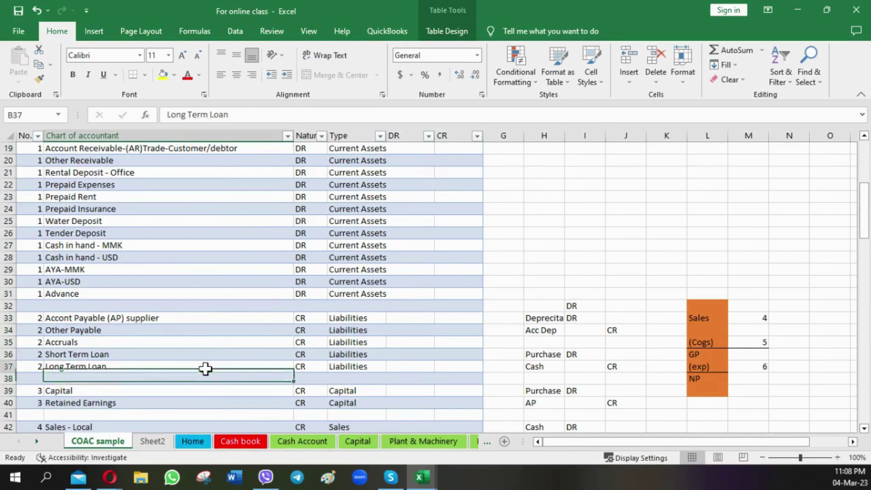
Examine the Liabilities type entries in D33 to D37, comparing the short-term liabilities with the Long Term Loan account.
{"action": "left_click", "coordinate": [339, 317]}
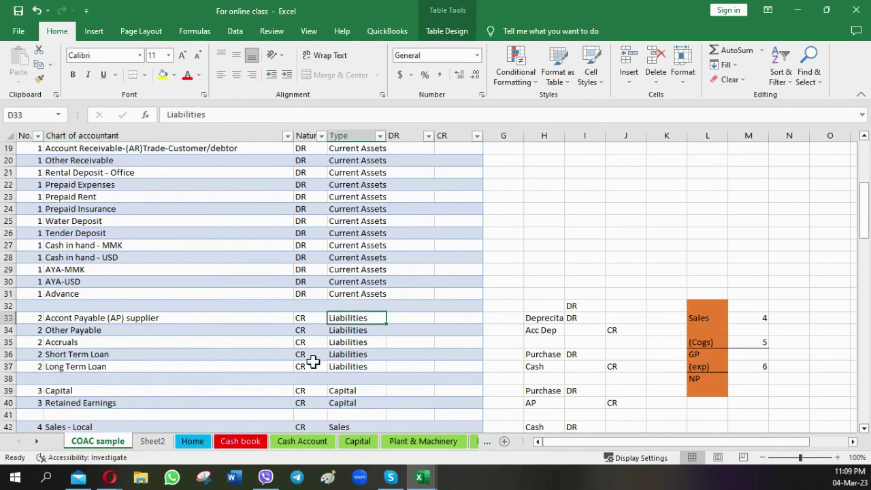
{"action": "left_click", "coordinate": [336, 356]}
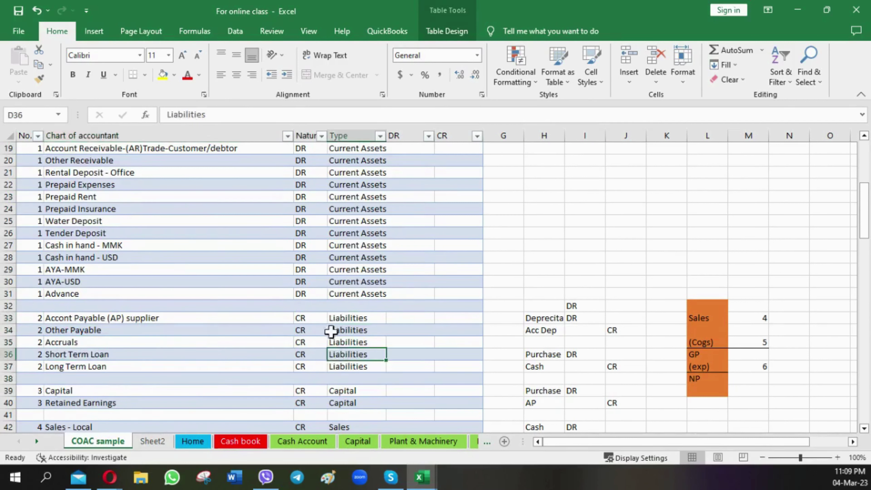
{"action": "left_click", "coordinate": [336, 368]}
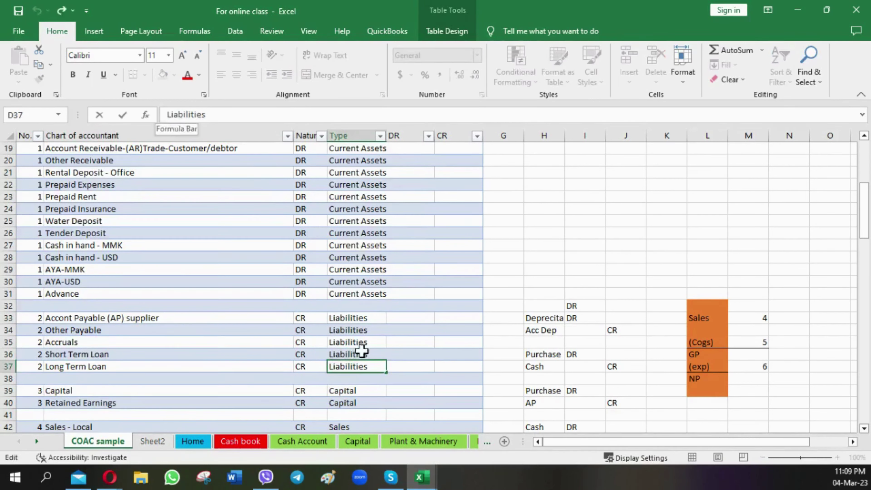
{"action": "left_click", "coordinate": [340, 318]}
{"action": "left_click", "coordinate": [147, 366]}
{"action": "scroll", "coordinate": [308, 281], "scroll_direction": "down", "scroll_amount": 2}
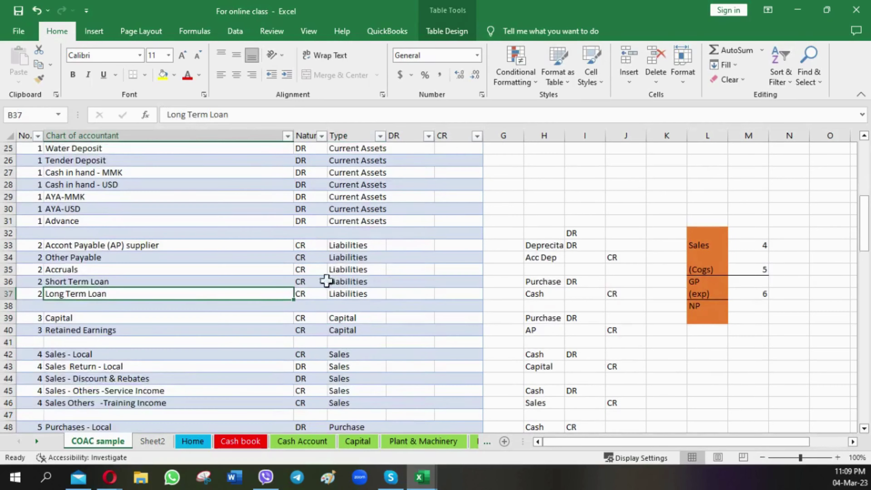
{"action": "left_click", "coordinate": [367, 294]}
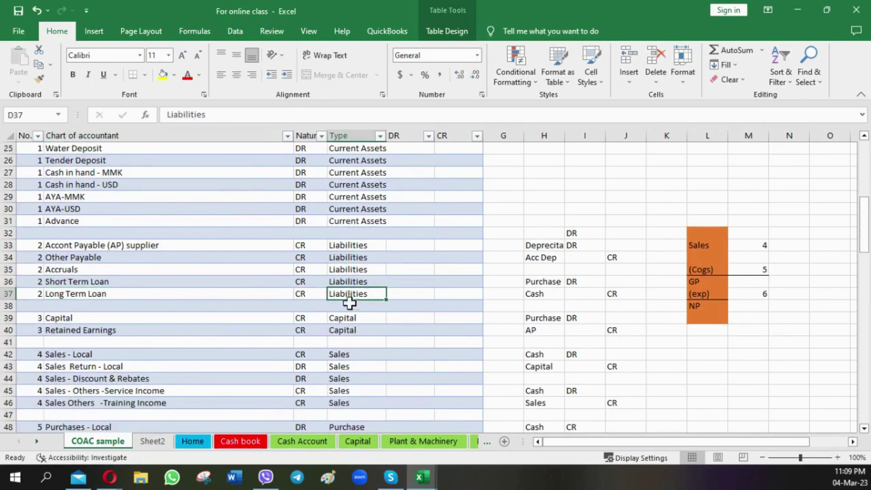
{"action": "left_click", "coordinate": [338, 257]}
{"action": "left_click", "coordinate": [336, 246]}
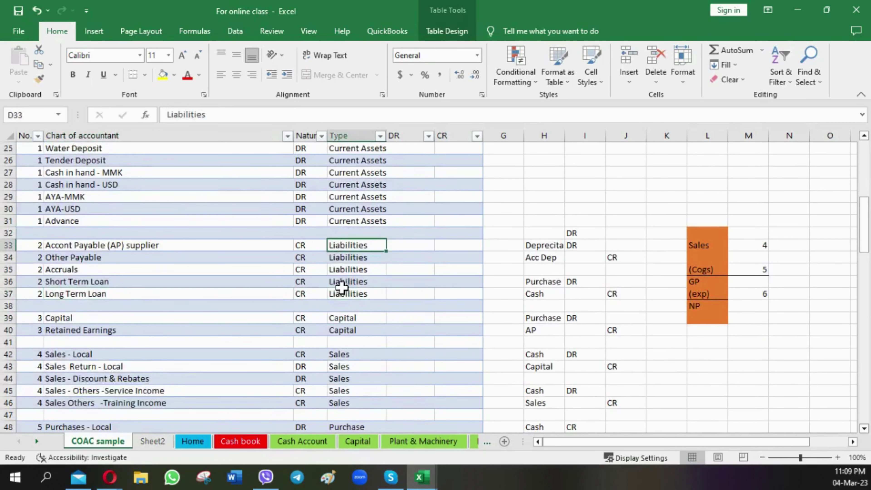
{"action": "left_click", "coordinate": [345, 293]}
{"action": "left_click", "coordinate": [103, 295]}
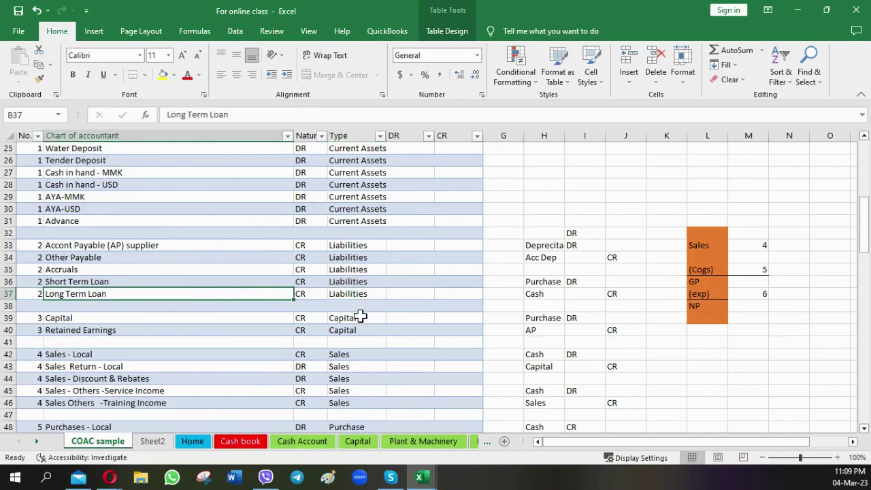
{"action": "left_click", "coordinate": [357, 293]}
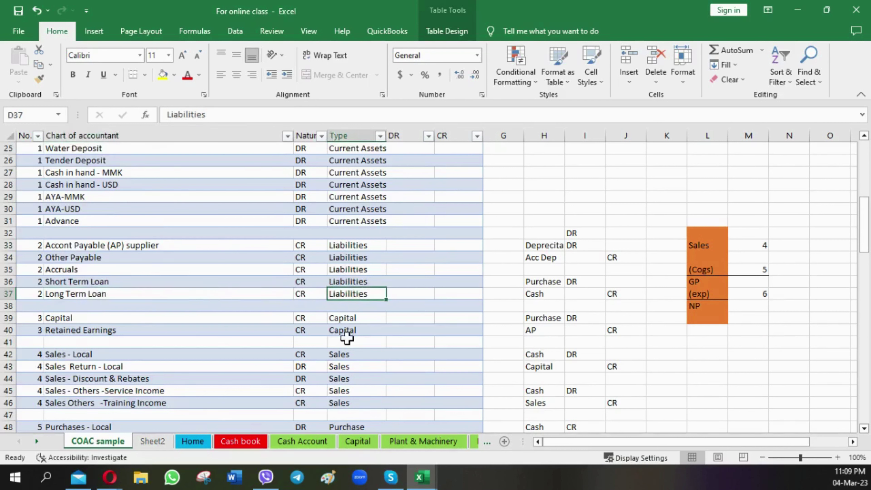
Examine the Capital type entries in D39 and D40 together with the Retained Earnings account.
{"action": "left_click", "coordinate": [362, 317]}
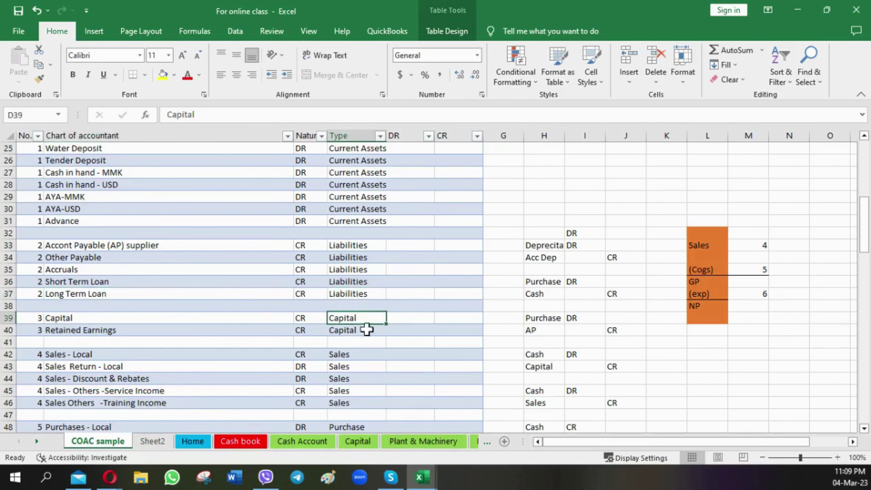
{"action": "left_click", "coordinate": [338, 332]}
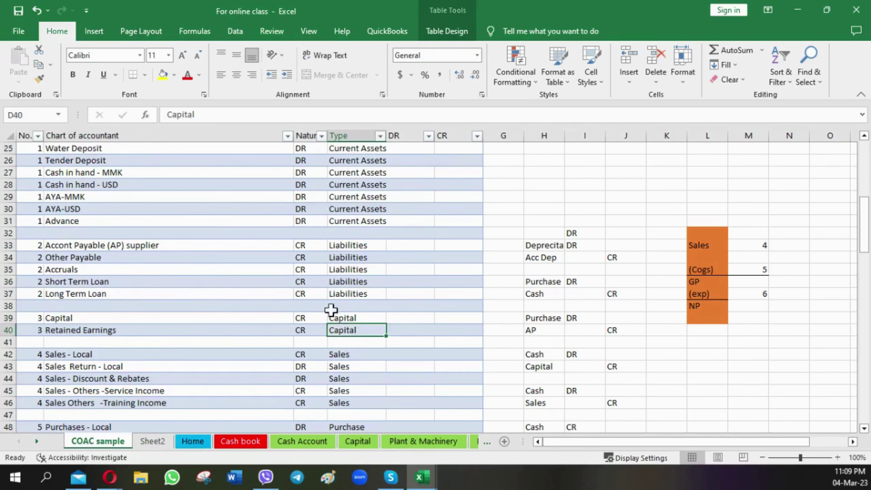
{"action": "left_click", "coordinate": [110, 331]}
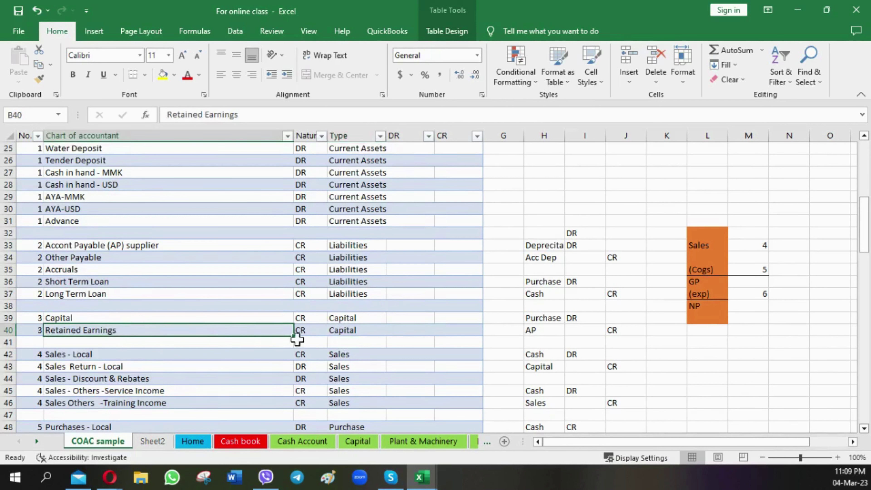
{"action": "left_click", "coordinate": [334, 333]}
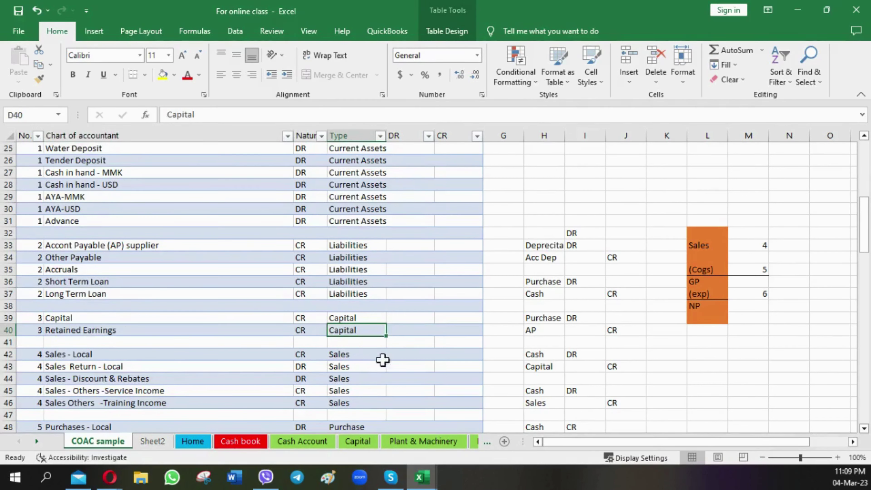
Set the Type of the Retained Earnings account in D40 to "Retain Earning".
{"action": "type", "text": "Retain Earning"}
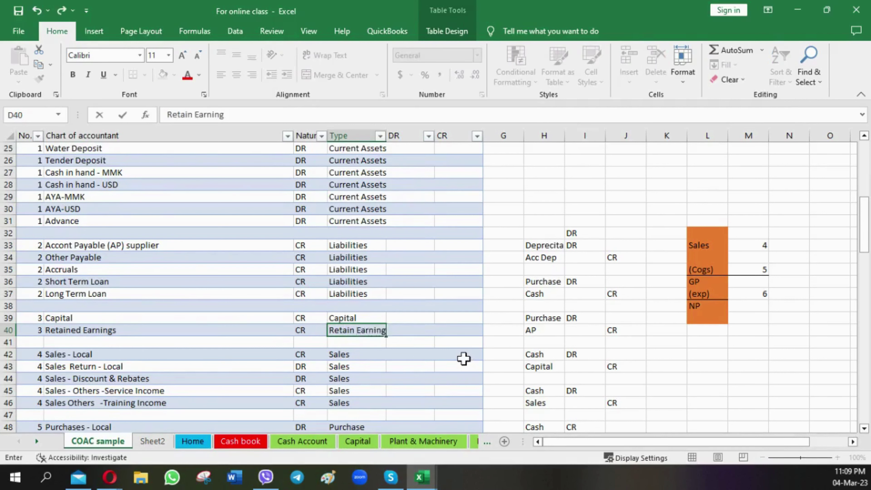
{"action": "key", "text": "Return"}
Examine the Sales - Local and Sales Return - Local accounts in rows 42 and 43 with their nature and type entries.
{"action": "left_click", "coordinate": [290, 353]}
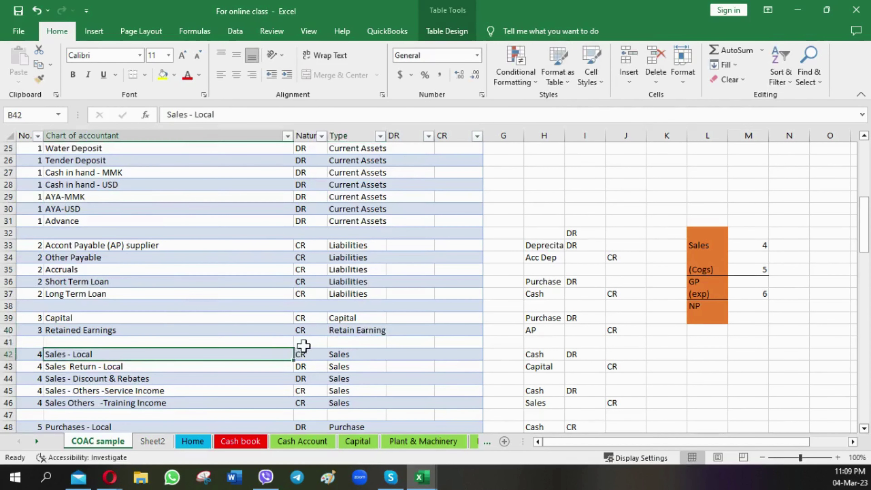
{"action": "scroll", "coordinate": [307, 347], "scroll_direction": "down", "scroll_amount": 2}
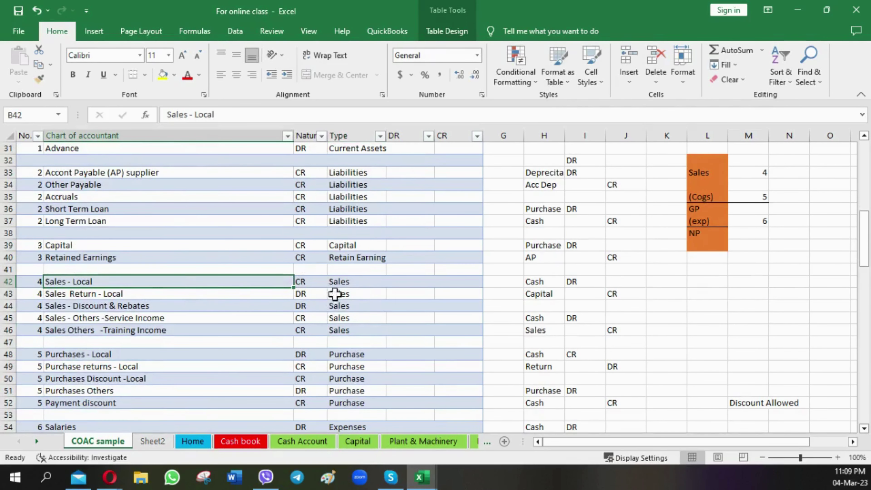
{"action": "left_click", "coordinate": [351, 284]}
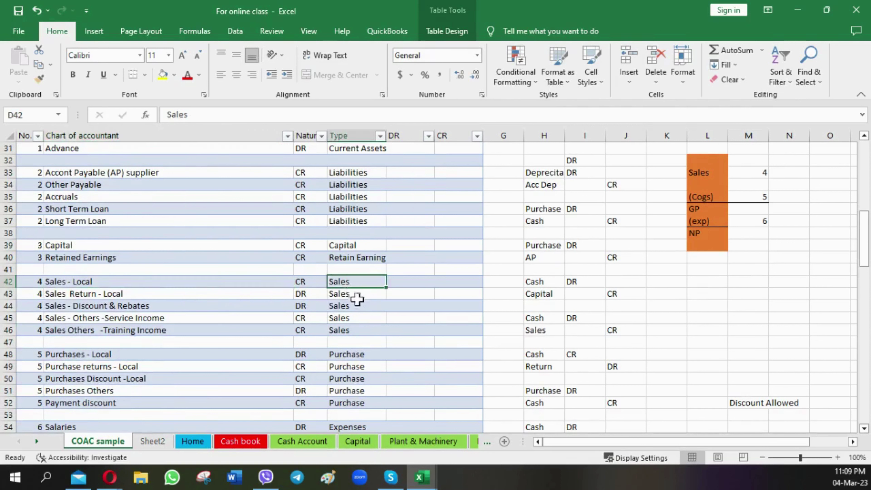
{"action": "left_click", "coordinate": [130, 285]}
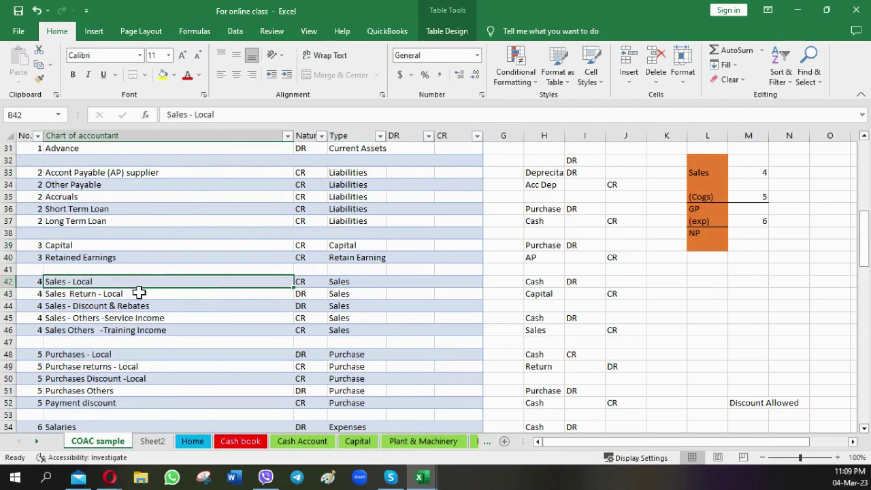
{"action": "left_click", "coordinate": [150, 295]}
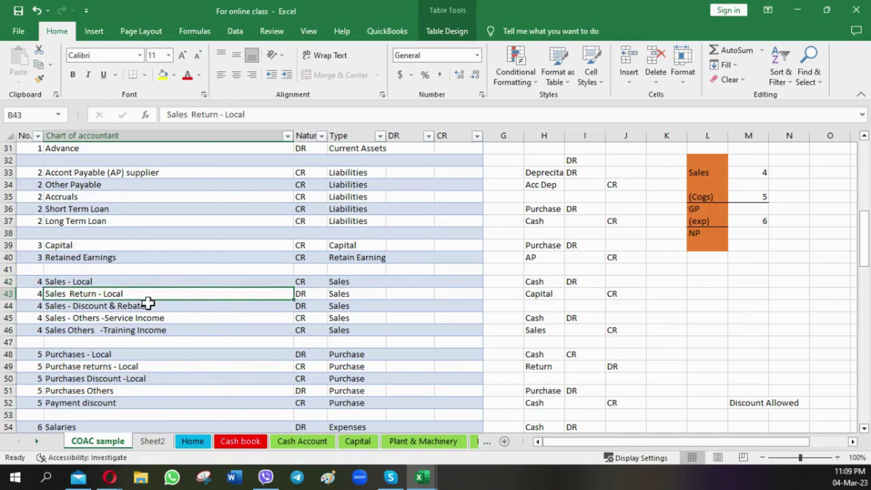
{"action": "left_click", "coordinate": [312, 296]}
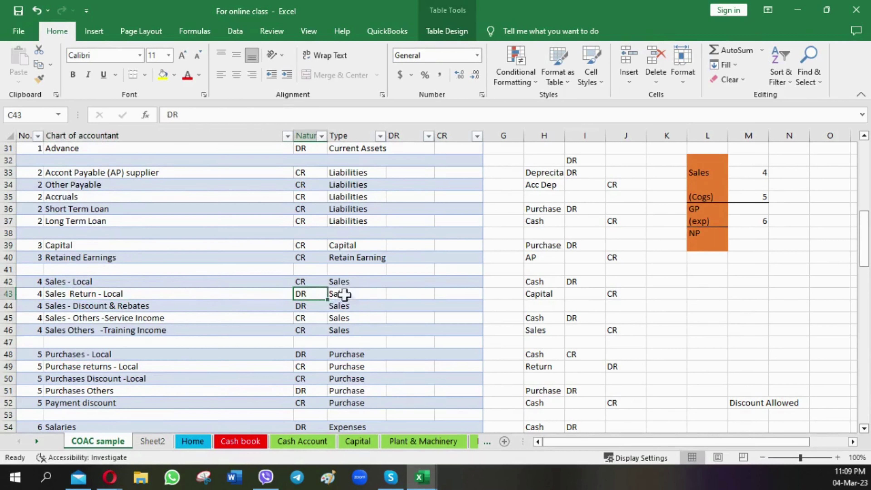
Look through the Purchase accounts from row 48 and the Expenses accounts from row 54 down, then return to the table's start.
{"action": "scroll", "coordinate": [345, 292], "scroll_direction": "down", "scroll_amount": 1}
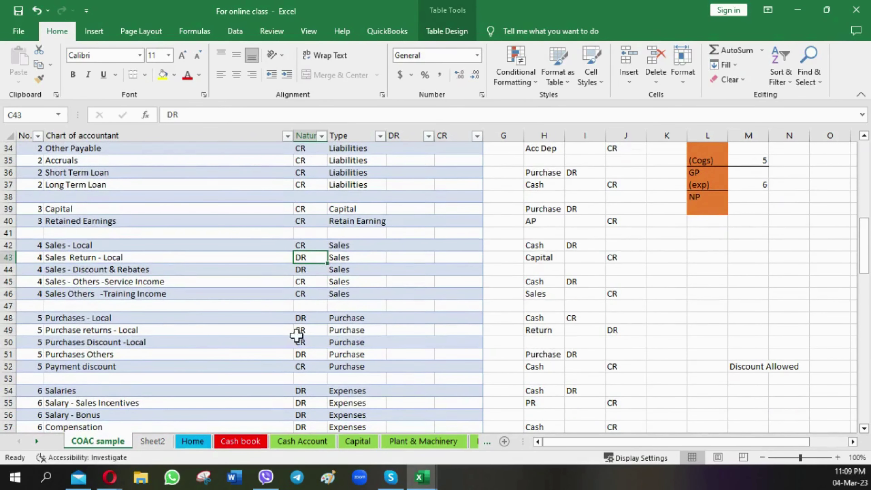
{"action": "left_click", "coordinate": [289, 330]}
{"action": "key", "text": "Down"}
{"action": "key", "text": "Right"}
{"action": "key", "text": "Right"}
{"action": "scroll", "coordinate": [358, 330], "scroll_direction": "down", "scroll_amount": 2}
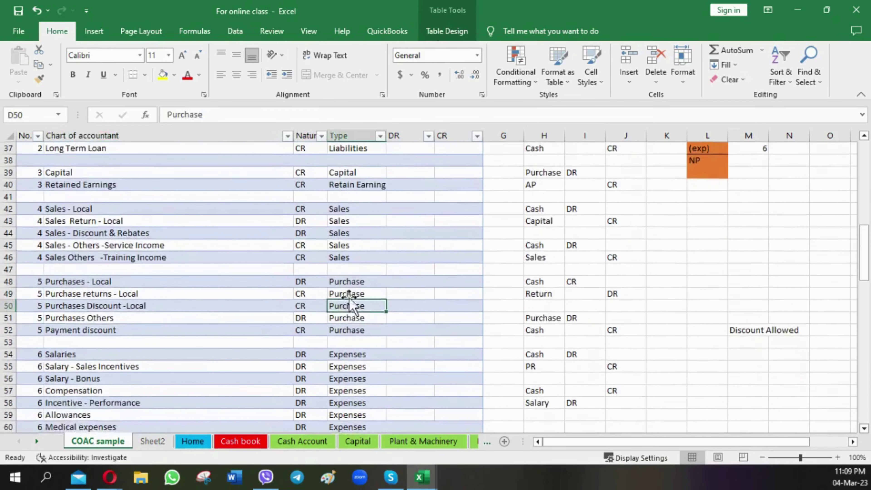
{"action": "left_click", "coordinate": [382, 318]}
{"action": "scroll", "coordinate": [380, 321], "scroll_direction": "down", "scroll_amount": 7}
{"action": "scroll", "coordinate": [377, 324], "scroll_direction": "down", "scroll_amount": 17}
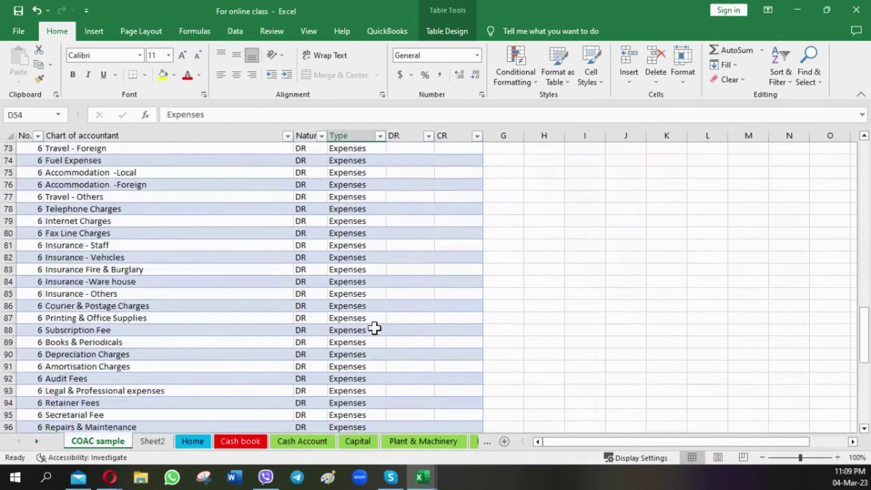
{"action": "scroll", "coordinate": [373, 338], "scroll_direction": "up", "scroll_amount": 20}
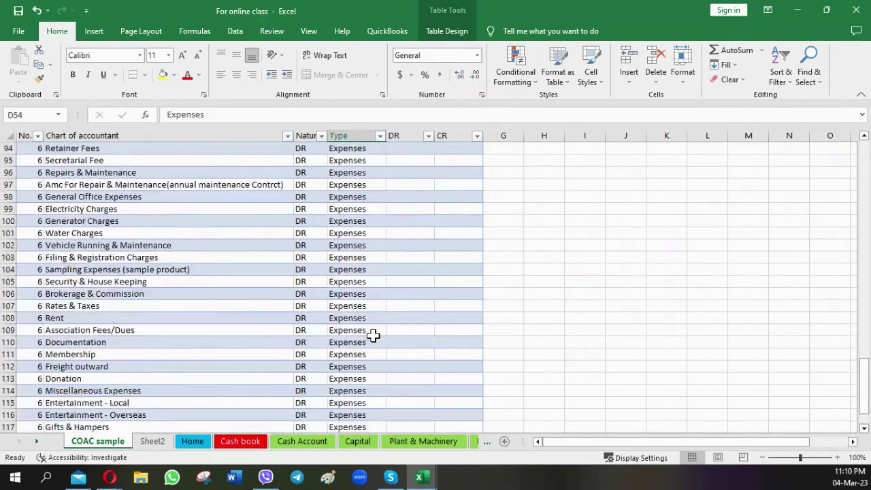
{"action": "scroll", "coordinate": [373, 336], "scroll_direction": "up", "scroll_amount": 5}
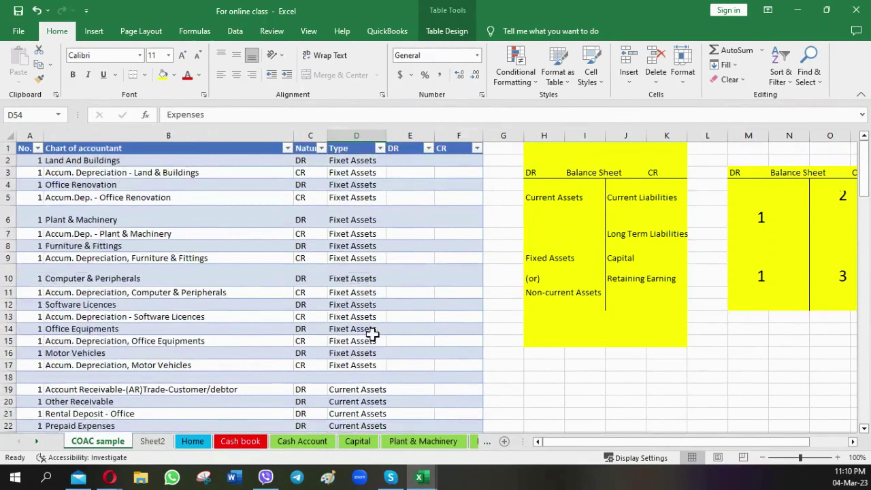
Review the account types listed in the Type column's filter without applying a filter.
{"action": "left_click", "coordinate": [379, 148]}
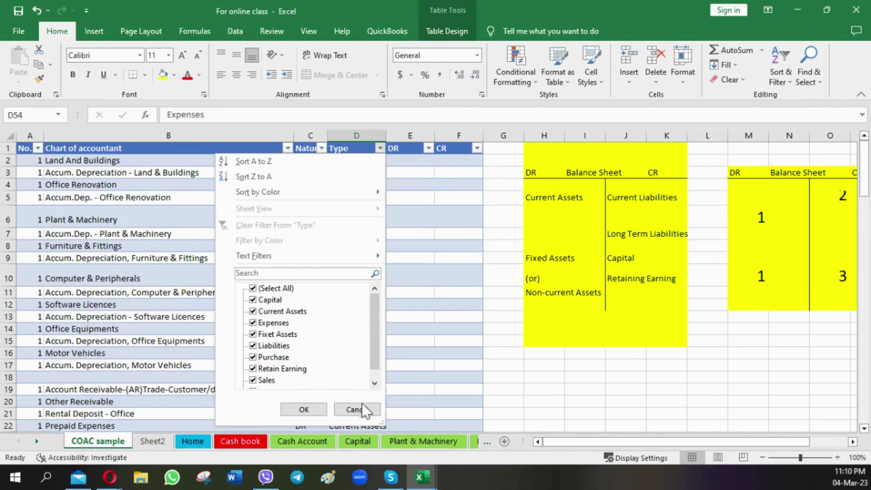
{"action": "left_click", "coordinate": [357, 409]}
{"action": "left_click", "coordinate": [365, 274]}
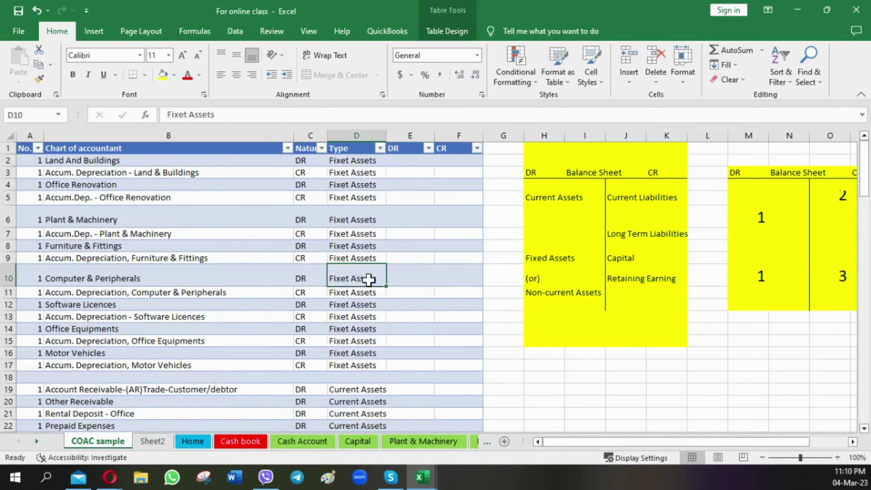
{"action": "scroll", "coordinate": [342, 168], "scroll_direction": "down", "scroll_amount": 1}
{"action": "scroll", "coordinate": [338, 281], "scroll_direction": "up", "scroll_amount": 1}
{"action": "scroll", "coordinate": [338, 282], "scroll_direction": "up", "scroll_amount": 1}
Insert a new table column between Type and DR and narrow it.
{"action": "left_click", "coordinate": [401, 134]}
{"action": "right_click", "coordinate": [403, 141]}
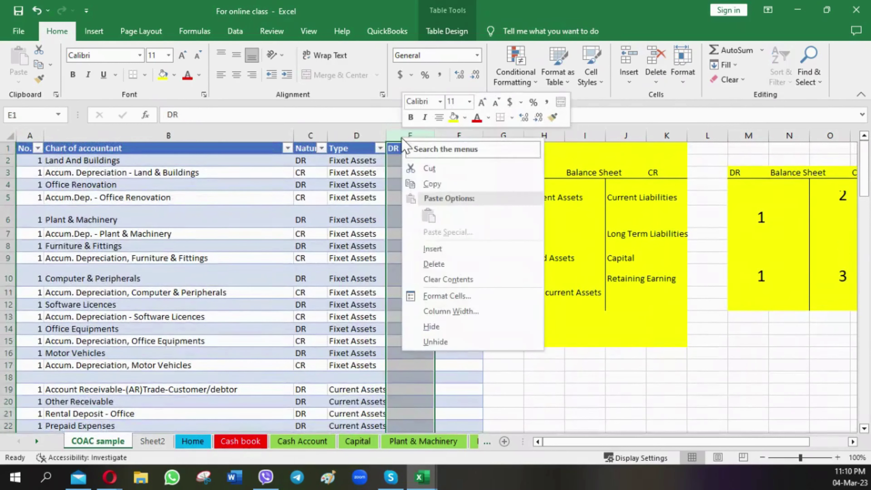
{"action": "left_click", "coordinate": [432, 248]}
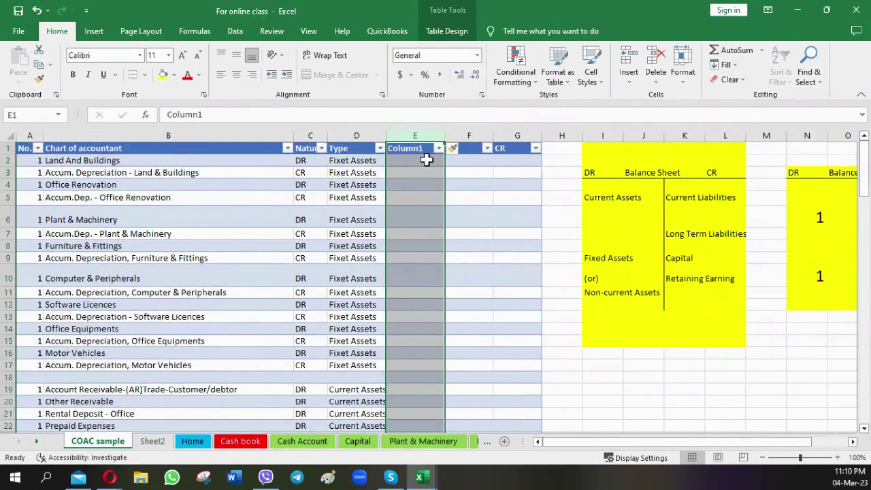
{"action": "left_click", "coordinate": [408, 150]}
{"action": "left_click_drag", "start_coordinate": [445, 136], "coordinate": [421, 134]}
{"action": "left_click", "coordinate": [413, 196]}
{"action": "left_click", "coordinate": [414, 218]}
Enter BS in E2 for Land And Buildings and fill it down to E5.
{"action": "left_click", "coordinate": [402, 161]}
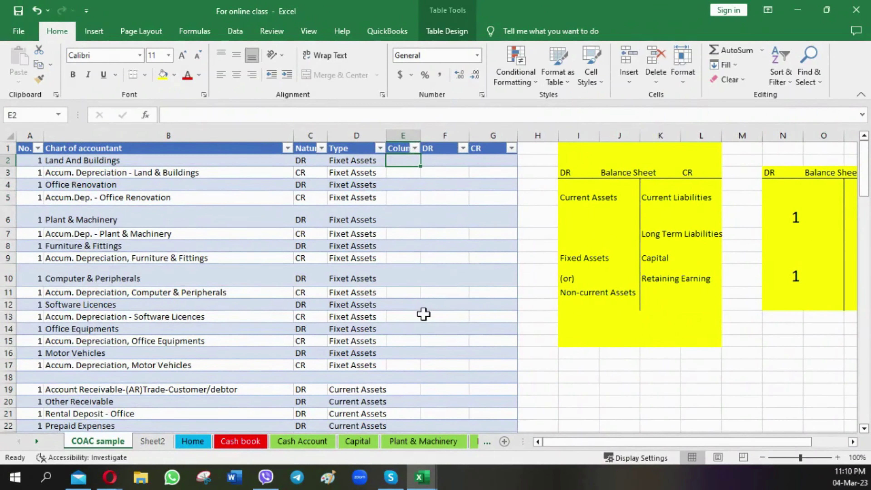
{"action": "type", "text": "BS"}
{"action": "key", "text": "Return"}
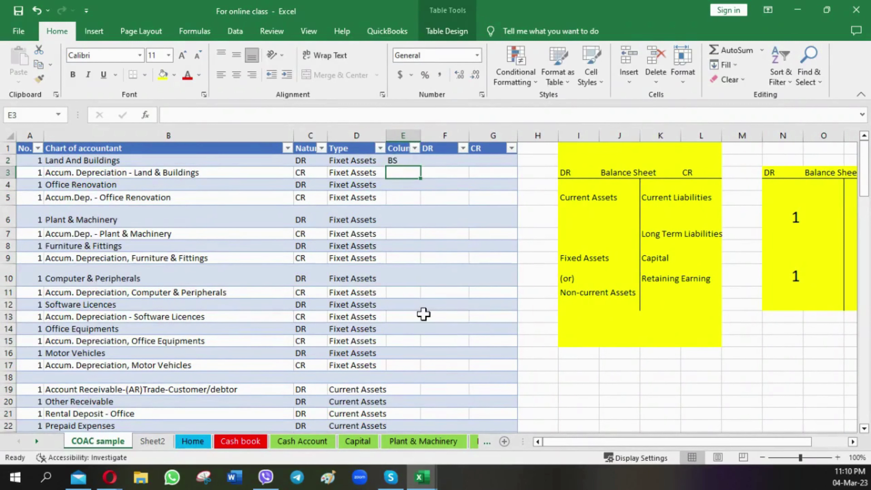
{"action": "key", "text": "Up"}
{"action": "key", "text": "shift+Down"}
{"action": "key", "text": "shift+Down"}
{"action": "key", "text": "shift+Down"}
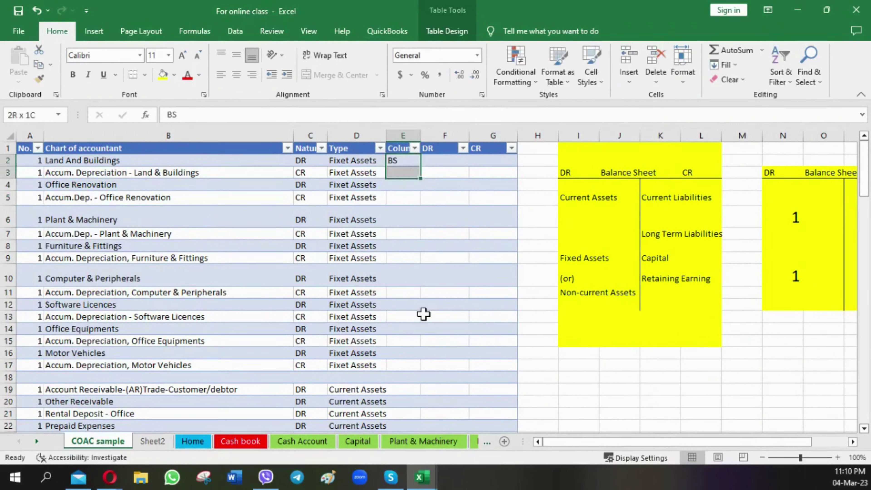
{"action": "key", "text": "ctrl+d"}
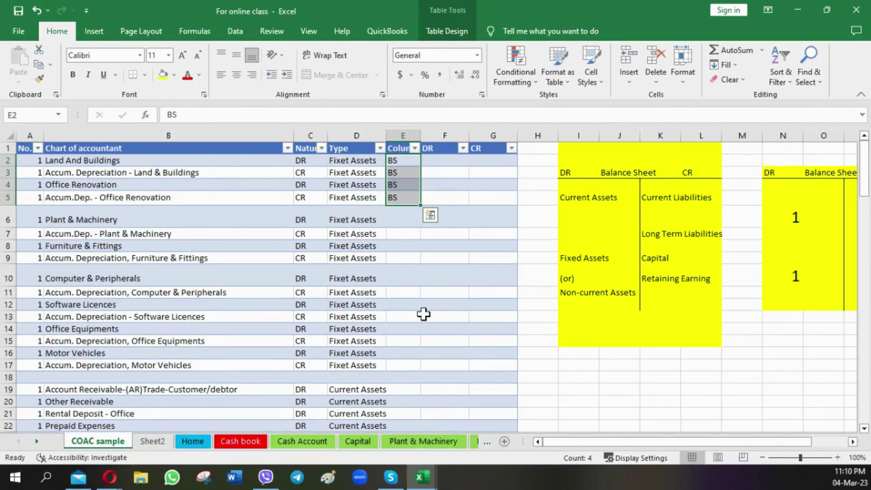
Fill BS down from E5 to E17 for the remaining fixed asset accounts.
{"action": "key", "text": "Down"}
{"action": "key", "text": "Down"}
{"action": "key", "text": "Down"}
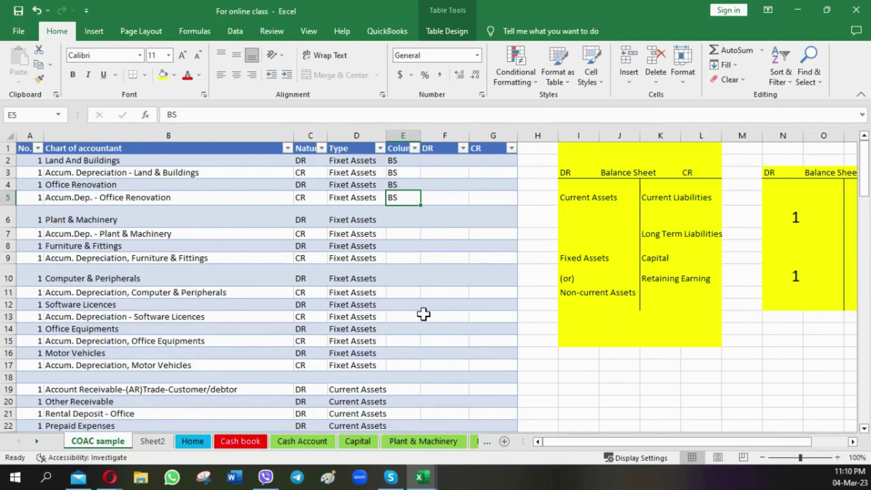
{"action": "scroll", "coordinate": [423, 313], "scroll_direction": "down", "scroll_amount": 1}
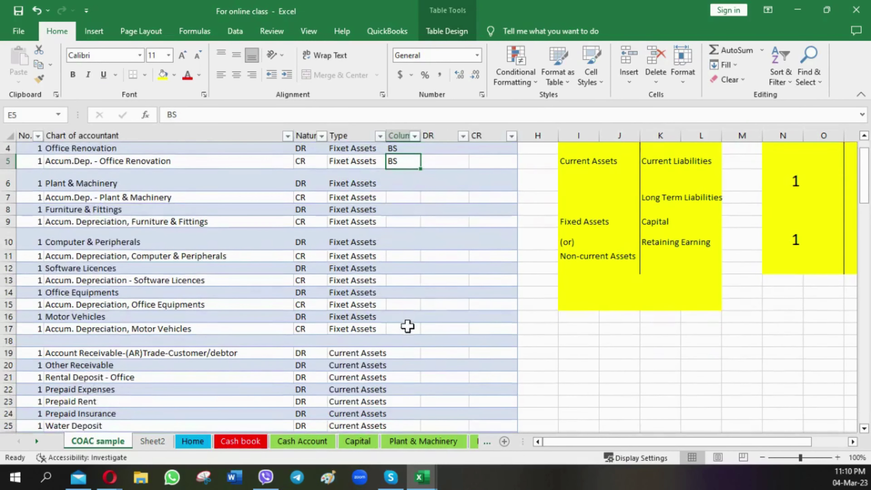
{"action": "left_click", "coordinate": [407, 326], "text": "shift"}
{"action": "key", "text": "ctrl+d"}
{"action": "scroll", "coordinate": [388, 315], "scroll_direction": "down", "scroll_amount": 1}
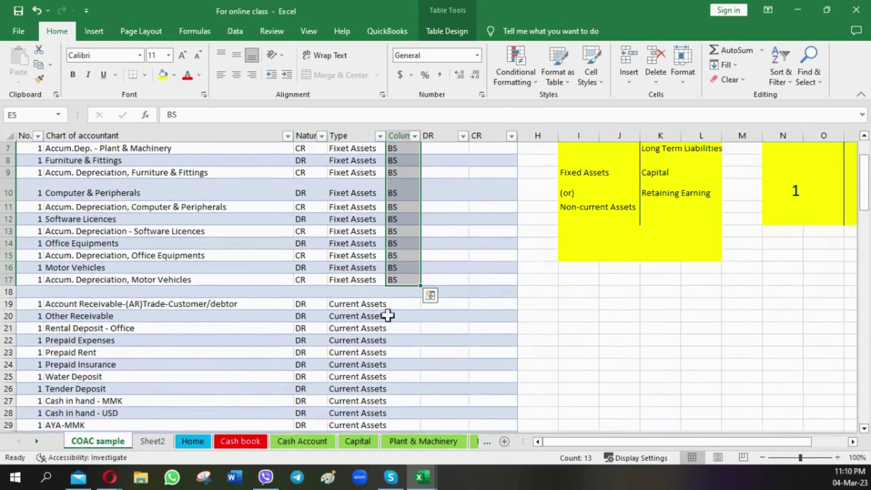
{"action": "left_click", "coordinate": [398, 304]}
{"action": "left_click", "coordinate": [411, 280]}
{"action": "key", "text": "ctrl+c"}
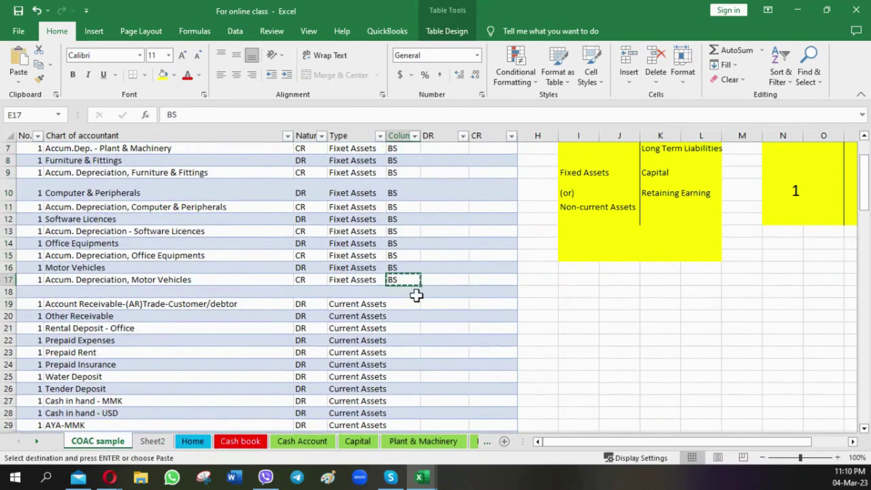
{"action": "left_click", "coordinate": [413, 305]}
{"action": "scroll", "coordinate": [414, 309], "scroll_direction": "down", "scroll_amount": 4}
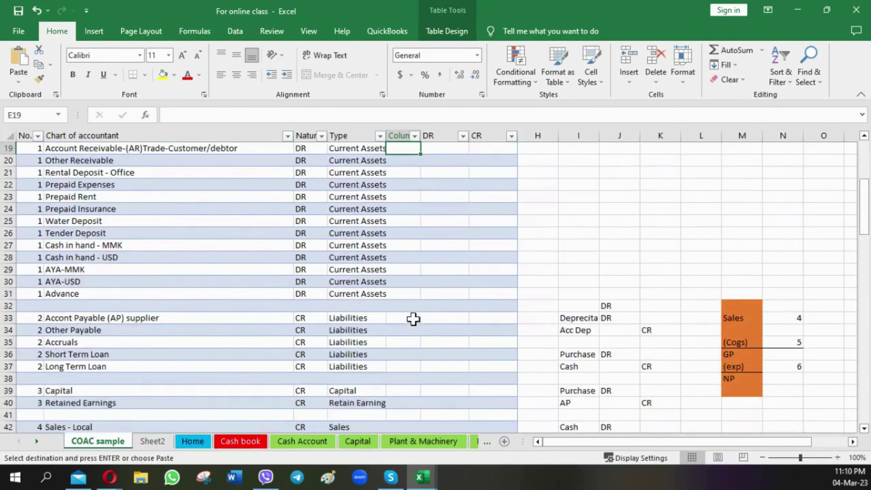
{"action": "left_click", "coordinate": [401, 283], "text": "shift"}
{"action": "left_click_drag", "start_coordinate": [400, 293], "coordinate": [404, 293]}
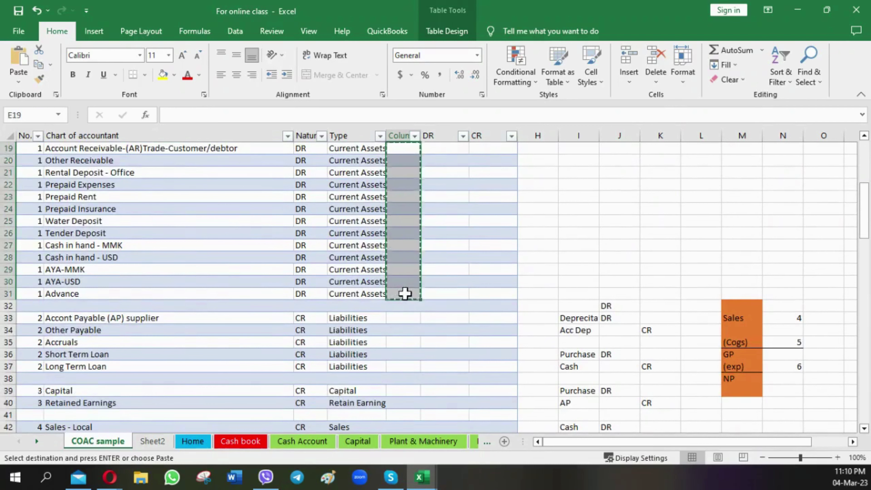
{"action": "key", "text": "Escape"}
Copy BS from E17 into E19 to E31 for all current asset accounts.
{"action": "scroll", "coordinate": [404, 292], "scroll_direction": "up", "scroll_amount": 4}
{"action": "left_click", "coordinate": [406, 278]}
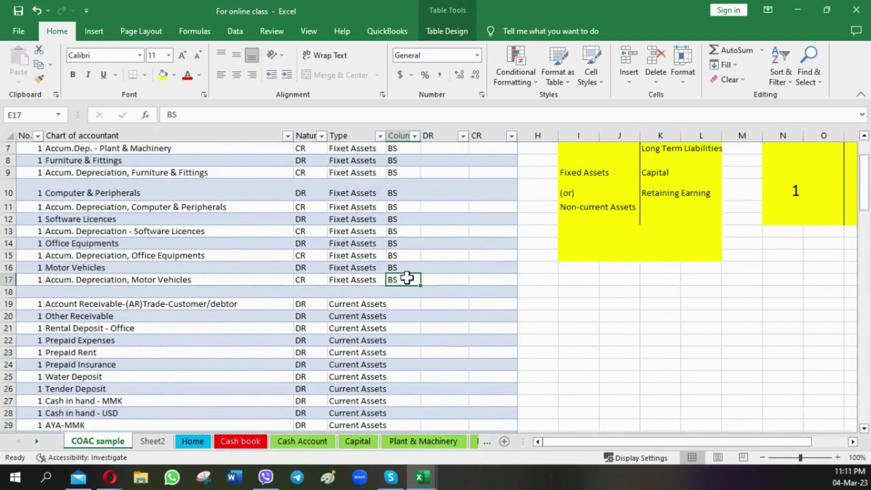
{"action": "key", "text": "ctrl+c"}
{"action": "left_click", "coordinate": [409, 303]}
{"action": "scroll", "coordinate": [411, 305], "scroll_direction": "down", "scroll_amount": 3}
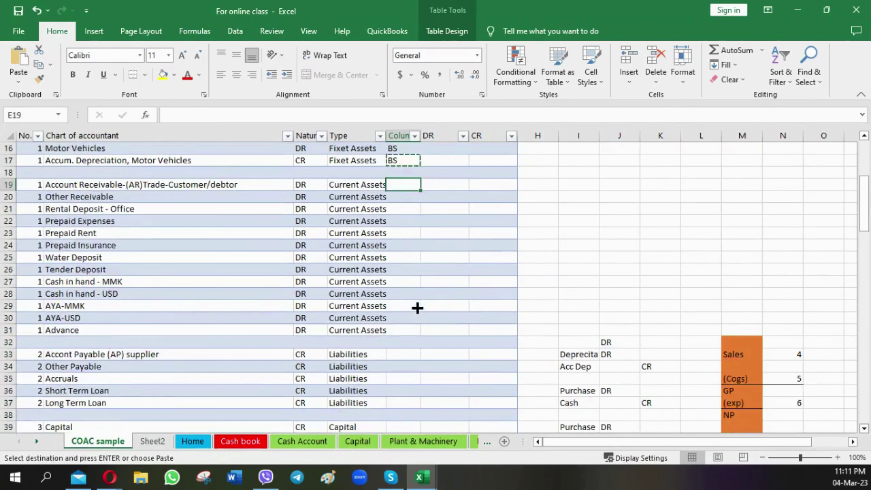
{"action": "left_click", "coordinate": [406, 326], "text": "shift"}
{"action": "key", "text": "ctrl+v"}
{"action": "scroll", "coordinate": [405, 308], "scroll_direction": "down", "scroll_amount": 2}
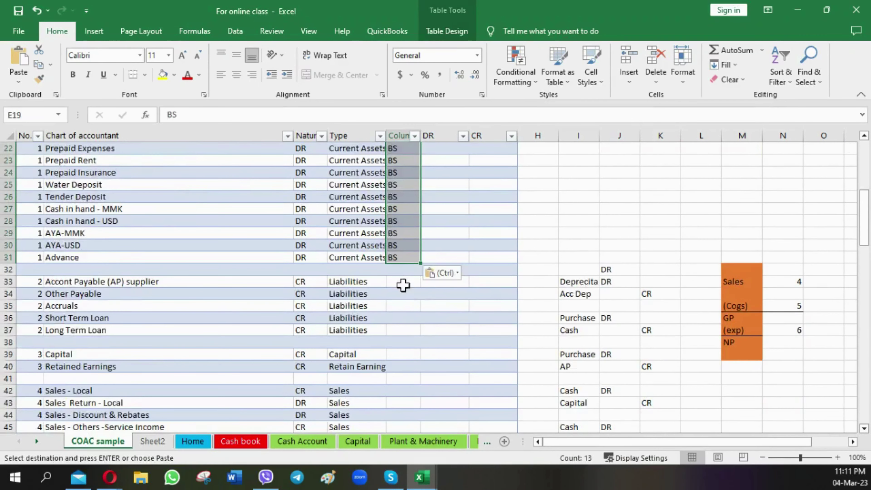
Copy BS from E31 into E33 to E37 for the liabilities and E39 to E40 for capital and retained earnings.
{"action": "left_click", "coordinate": [401, 256]}
{"action": "key", "text": "ctrl+c"}
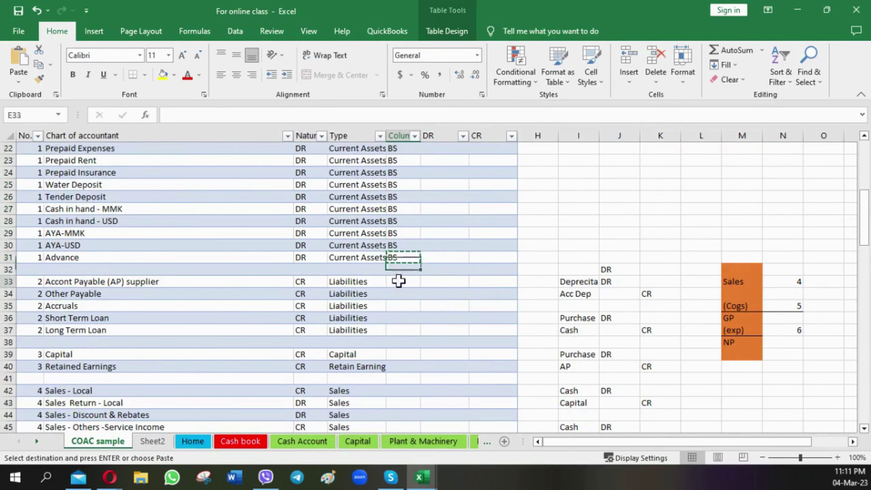
{"action": "left_click_drag", "start_coordinate": [398, 282], "coordinate": [404, 365]}
{"action": "key", "text": "ctrl+v"}
{"action": "key", "text": "ctrl+v"}
{"action": "scroll", "coordinate": [405, 357], "scroll_direction": "down", "scroll_amount": 2}
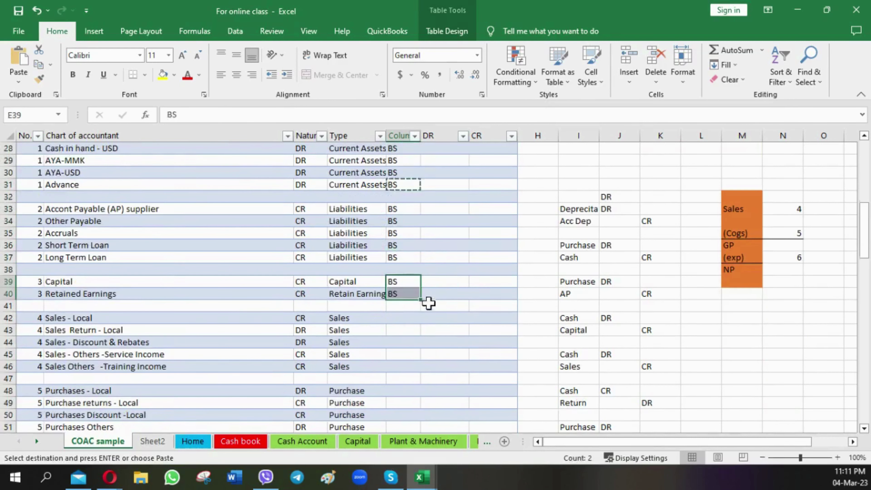
Enter PL in E42 for Sales - Local and fill it down to E46 for the other sales accounts.
{"action": "left_click", "coordinate": [405, 323]}
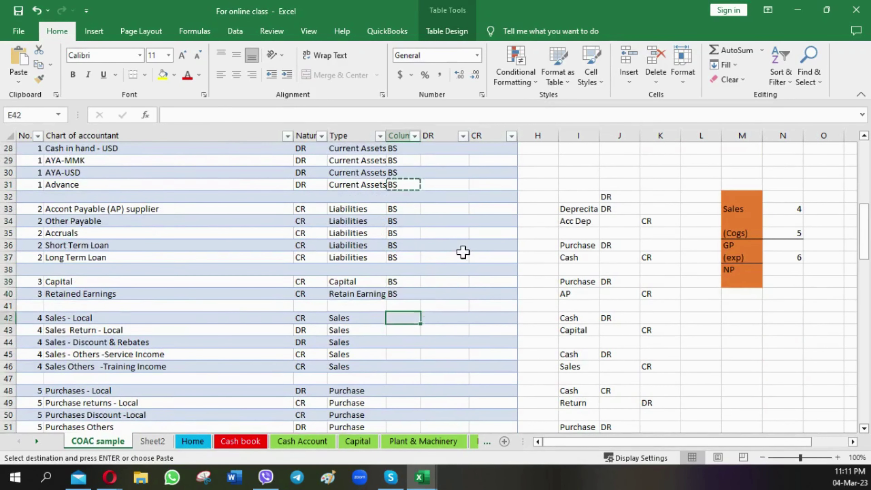
{"action": "type", "text": "PL"}
{"action": "key", "text": "Return"}
{"action": "key", "text": "Up"}
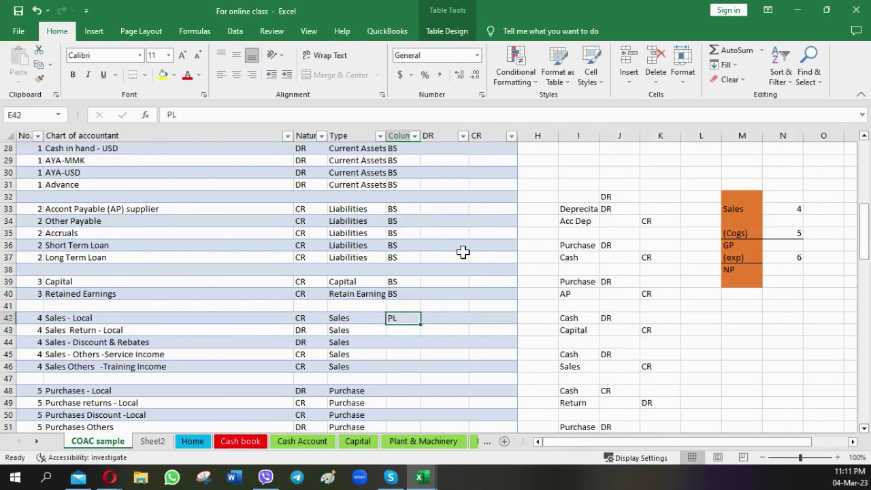
{"action": "key", "text": "shift+Down"}
{"action": "key", "text": "shift+Down"}
{"action": "key", "text": "shift+Down"}
{"action": "key", "text": "shift+Down"}
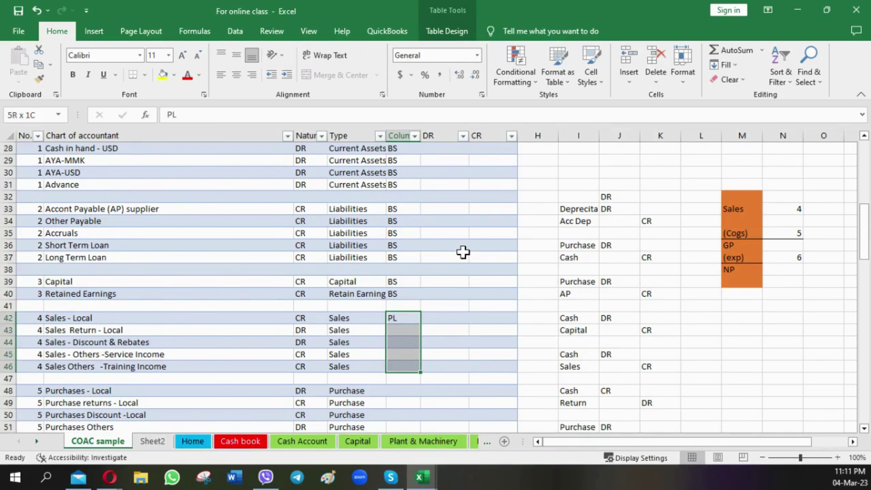
{"action": "key", "text": "ctrl+d"}
{"action": "scroll", "coordinate": [462, 288], "scroll_direction": "down", "scroll_amount": 2}
{"action": "left_click", "coordinate": [412, 291]}
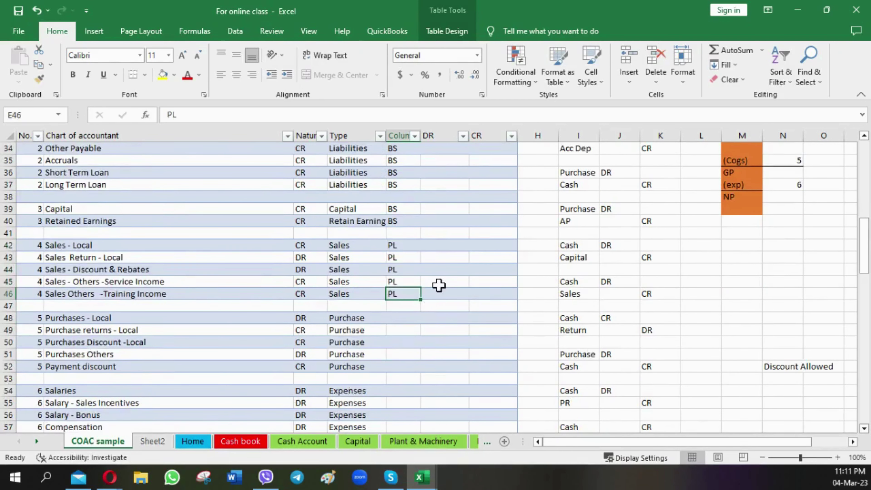
{"action": "key", "text": "ctrl+c"}
{"action": "key", "text": "Down"}
{"action": "key", "text": "Down"}
{"action": "key", "text": "shift+Down"}
{"action": "key", "text": "shift+Down"}
{"action": "key", "text": "shift+Down"}
{"action": "key", "text": "shift+Down"}
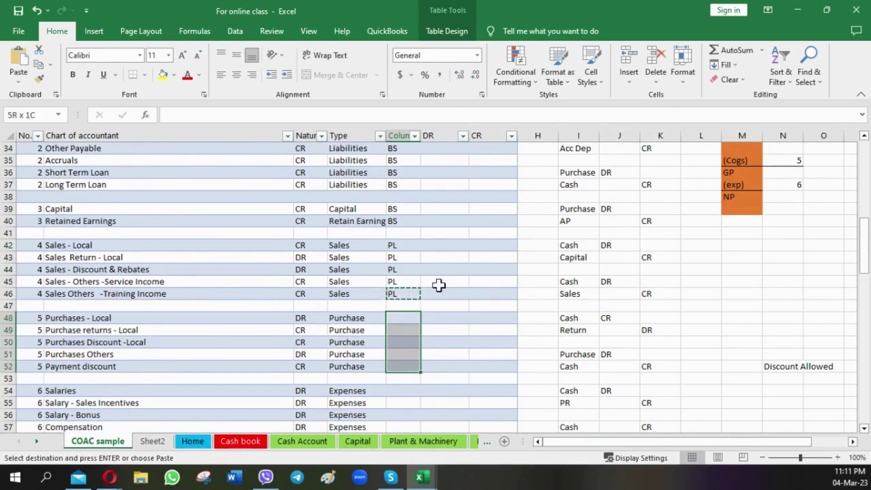
{"action": "key", "text": "Escape"}
Copy PL from E46 into E48 to E52 for all purchase accounts.
{"action": "left_click", "coordinate": [407, 291]}
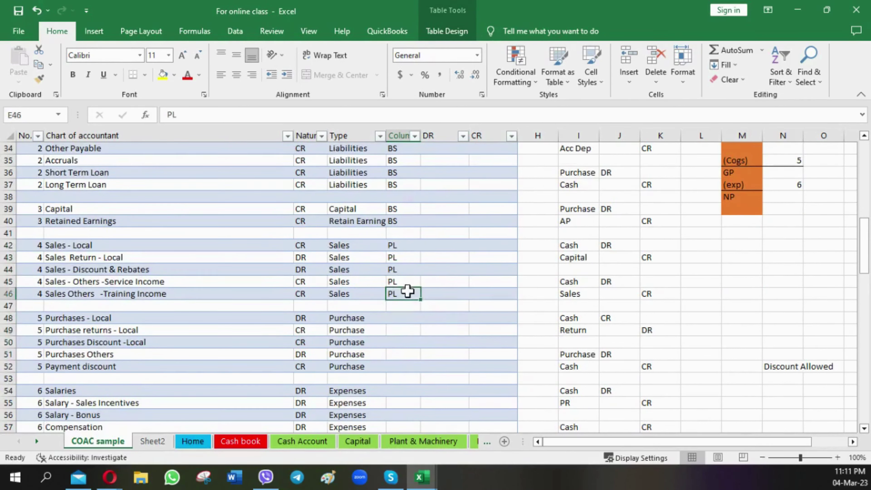
{"action": "key", "text": "ctrl+c"}
{"action": "left_click_drag", "start_coordinate": [406, 315], "coordinate": [402, 361]}
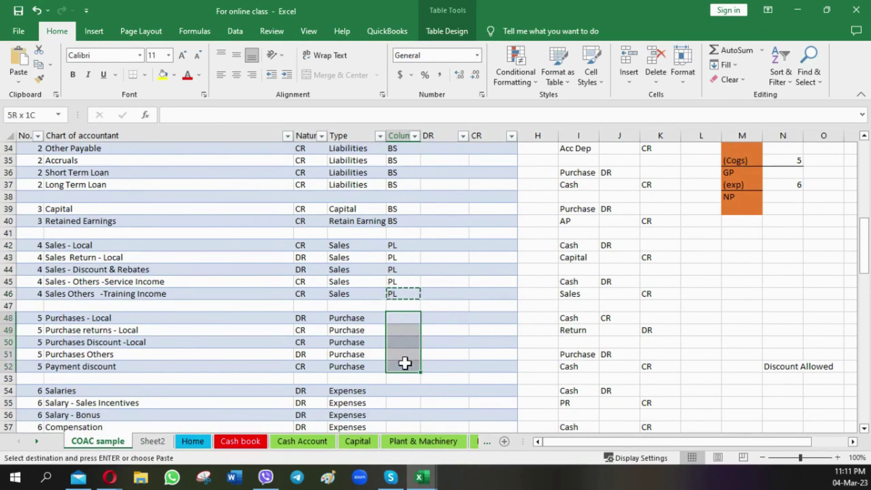
{"action": "key", "text": "ctrl+v"}
Copy PL from E52 into E54 to E121 for all expense accounts, from Salaries down to Office Exp - Overseas.
{"action": "scroll", "coordinate": [408, 326], "scroll_direction": "down", "scroll_amount": 2}
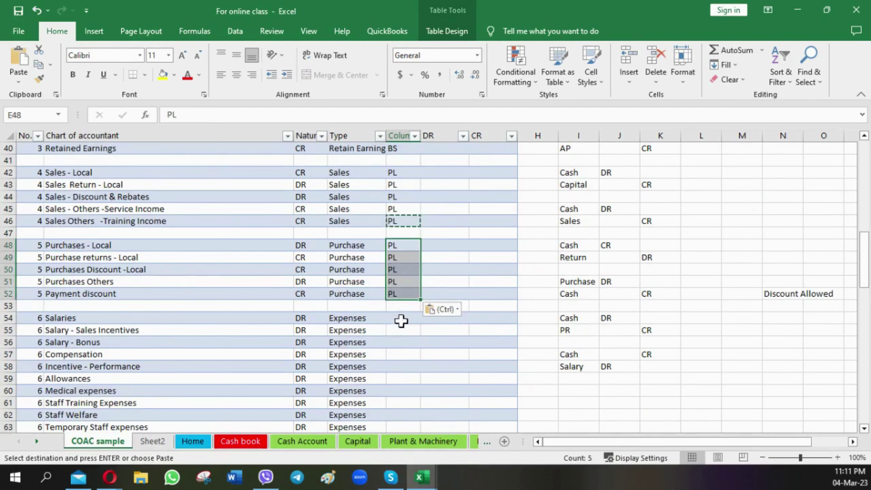
{"action": "left_click", "coordinate": [398, 295]}
{"action": "key", "text": "ctrl+c"}
{"action": "key", "text": "Down"}
{"action": "left_click_drag", "start_coordinate": [403, 306], "coordinate": [403, 434]}
{"action": "key", "text": "shift+Down"}
{"action": "key", "text": "shift+Down"}
{"action": "key", "text": "shift+Down"}
{"action": "key", "text": "shift+Down"}
{"action": "key", "text": "shift+Down"}
{"action": "key", "text": "shift+Down"}
{"action": "key", "text": "shift+Down"}
{"action": "key", "text": "shift+Down"}
{"action": "key", "text": "shift+Down"}
{"action": "key", "text": "shift+Down"}
{"action": "key", "text": "shift+Down"}
{"action": "key", "text": "shift+Down"}
{"action": "key", "text": "shift+Down"}
{"action": "key", "text": "shift+Down"}
{"action": "key", "text": "shift+Down"}
{"action": "key", "text": "shift+Down"}
{"action": "key", "text": "shift+Down"}
{"action": "key", "text": "shift+Down"}
{"action": "key", "text": "shift+Down"}
{"action": "key", "text": "shift+Down"}
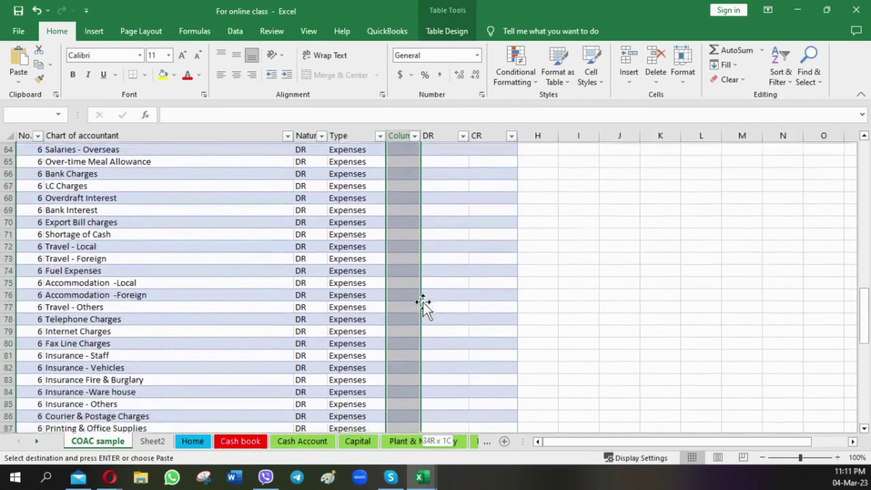
{"action": "scroll", "coordinate": [423, 301], "scroll_direction": "down", "scroll_amount": 5}
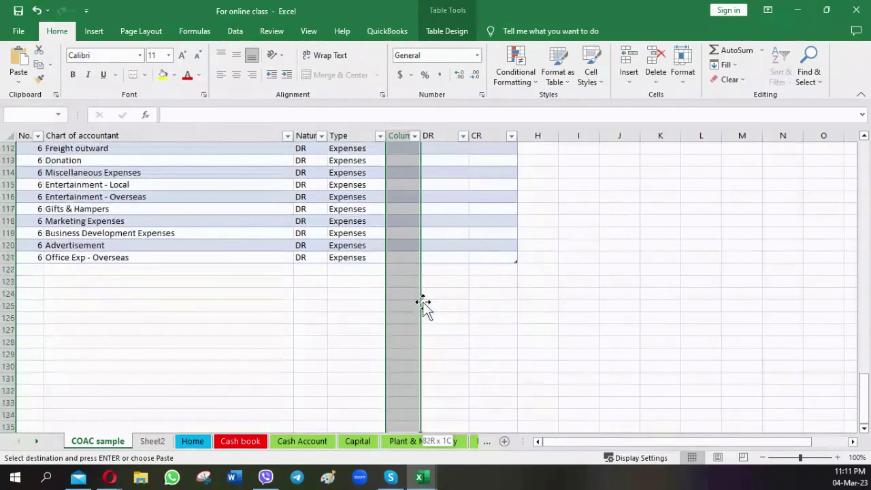
{"action": "key", "text": "shift+Up"}
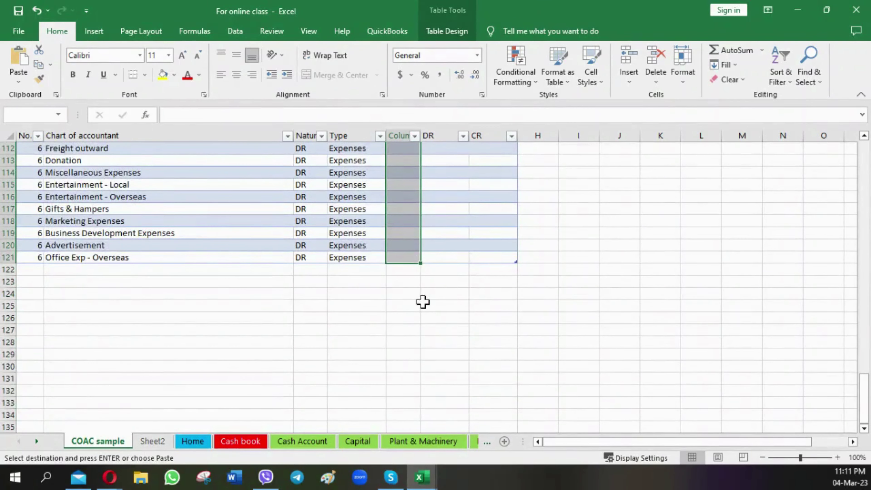
{"action": "key", "text": "ctrl+v"}
{"action": "scroll", "coordinate": [423, 302], "scroll_direction": "up", "scroll_amount": 20}
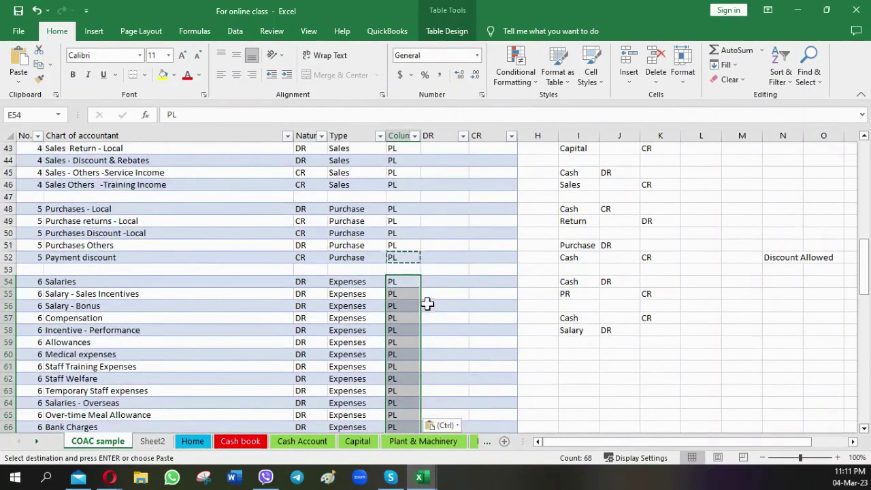
Widen the Type column slightly so that Retain Earning fits within its cell.
{"action": "left_click", "coordinate": [410, 256]}
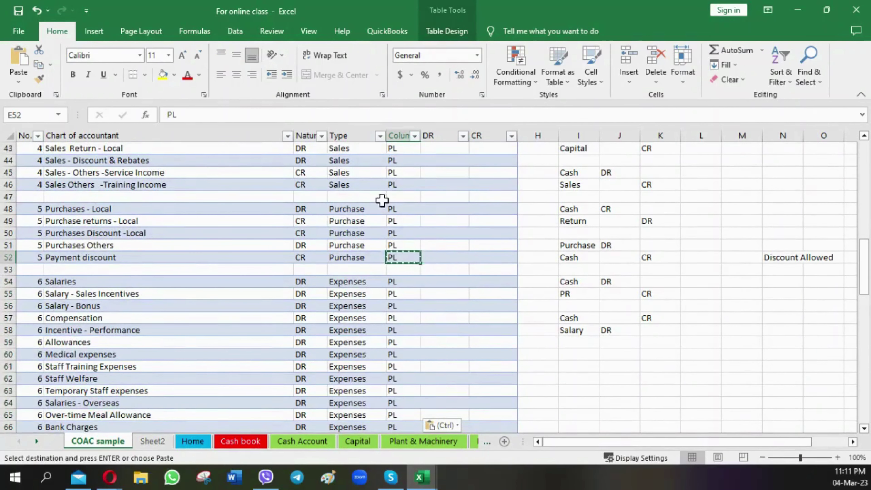
{"action": "scroll", "coordinate": [411, 307], "scroll_direction": "up", "scroll_amount": 2}
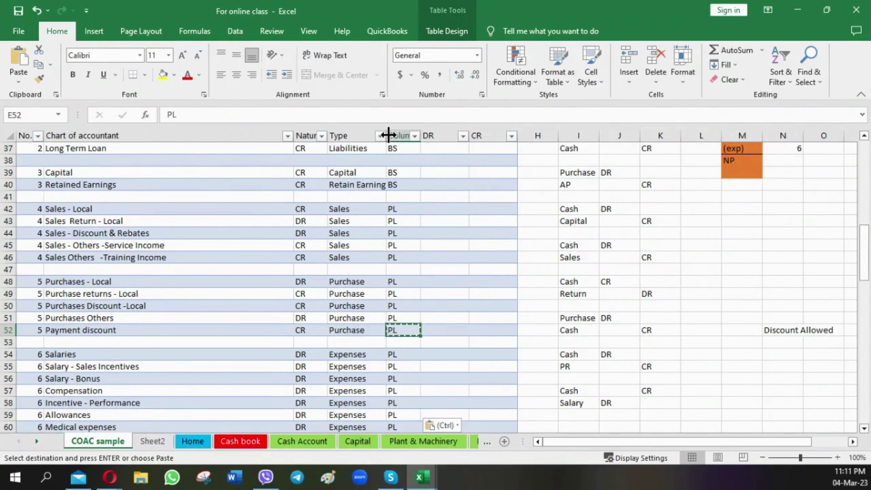
{"action": "left_click_drag", "start_coordinate": [388, 135], "coordinate": [393, 136]}
{"action": "left_click", "coordinate": [409, 184]}
{"action": "scroll", "coordinate": [422, 237], "scroll_direction": "up", "scroll_amount": 3}
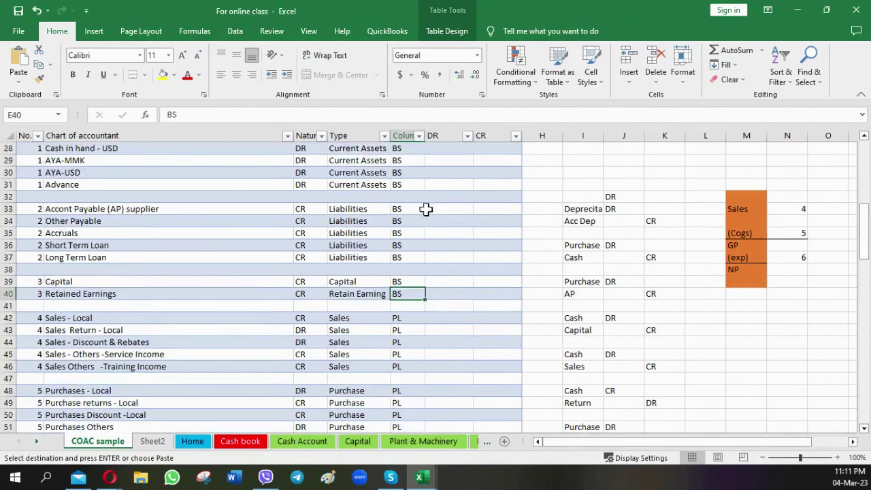
Apply one uniform, taller row height to all rows of the COAC sample sheet.
{"action": "scroll", "coordinate": [268, 289], "scroll_direction": "up", "scroll_amount": 9}
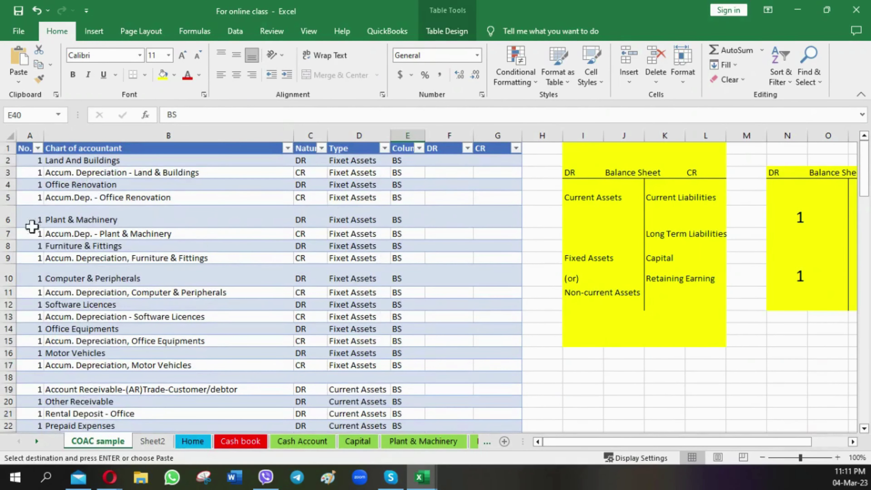
{"action": "left_click_drag", "start_coordinate": [6, 228], "coordinate": [6, 221]}
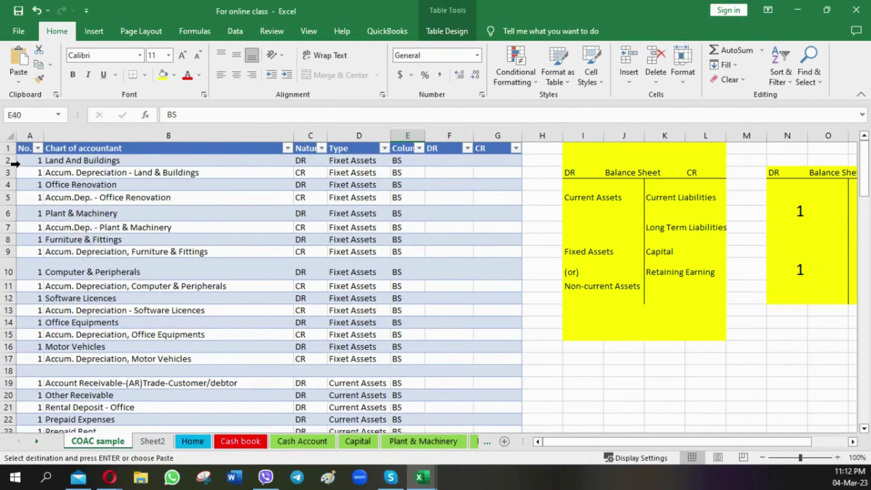
{"action": "left_click", "coordinate": [6, 137]}
{"action": "right_click", "coordinate": [9, 190]}
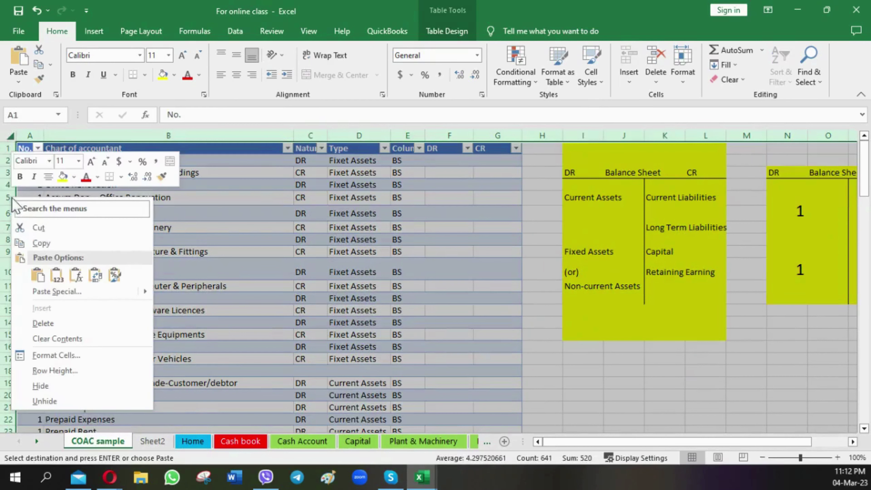
{"action": "left_click", "coordinate": [69, 371]}
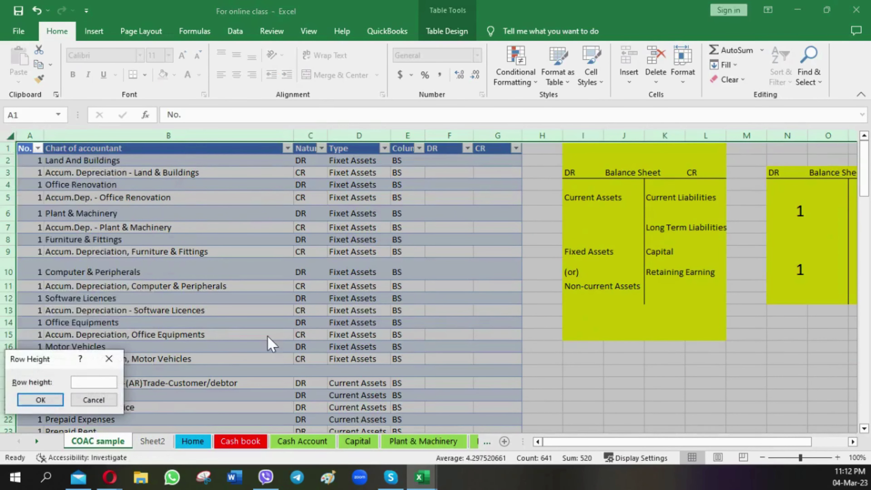
{"action": "key", "text": "Return"}
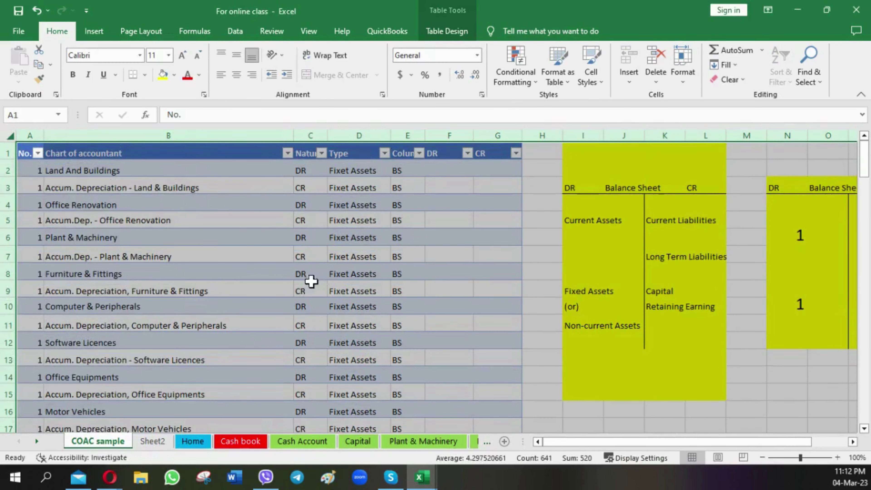
{"action": "left_click", "coordinate": [322, 207]}
Delete blank row 32 above the liabilities and blank row 37 between Long Term Loan and Capital.
{"action": "scroll", "coordinate": [333, 192], "scroll_direction": "down", "scroll_amount": 9}
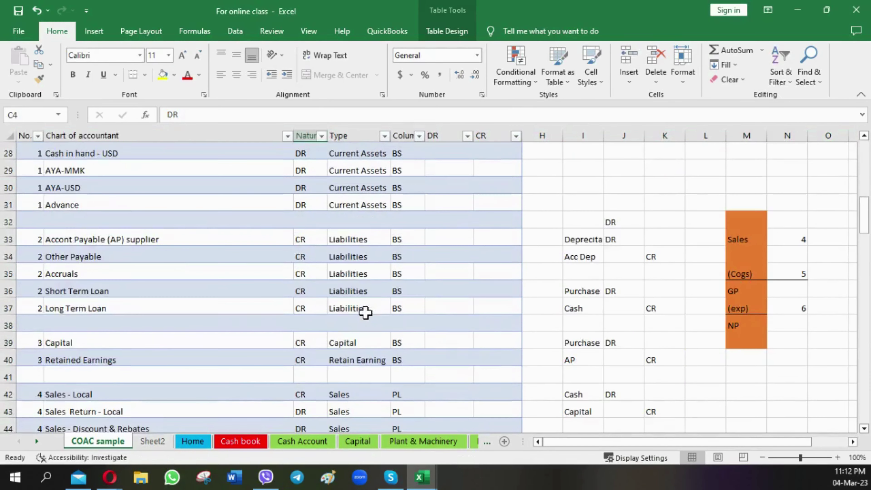
{"action": "left_click", "coordinate": [8, 223]}
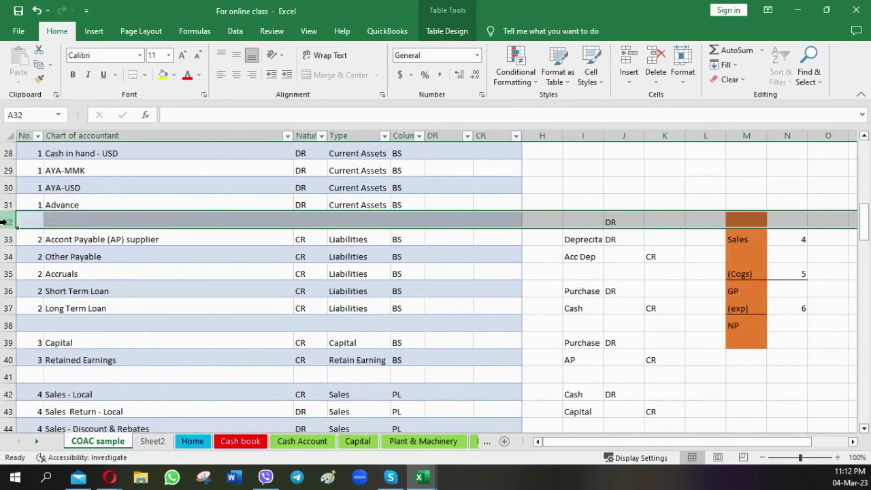
{"action": "right_click", "coordinate": [7, 222]}
{"action": "left_click", "coordinate": [40, 349]}
{"action": "left_click", "coordinate": [29, 308]}
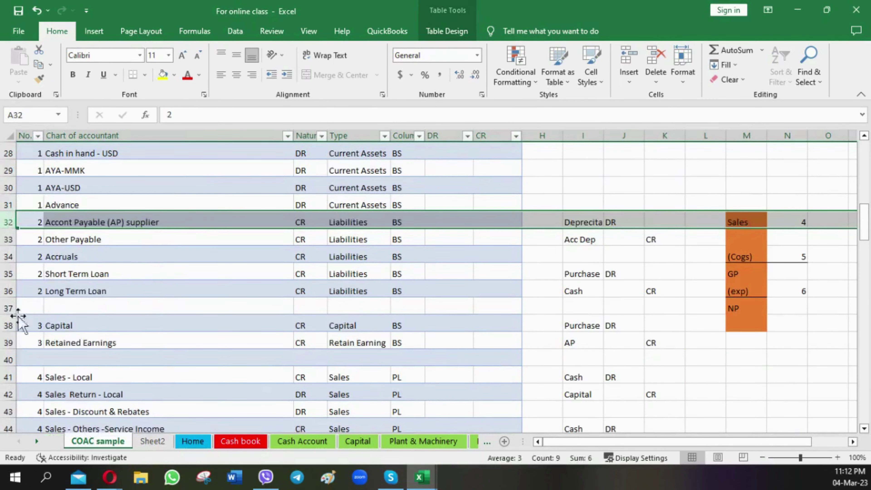
{"action": "right_click", "coordinate": [37, 313]}
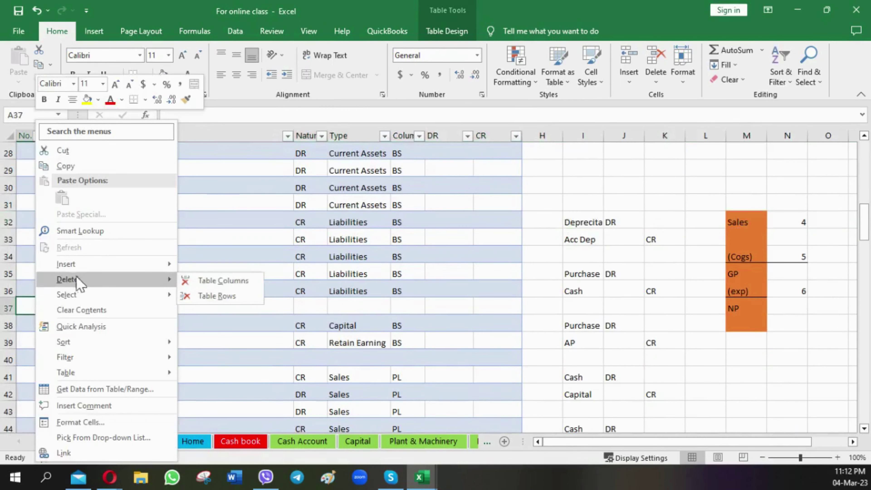
{"action": "mouse_move", "coordinate": [85, 284]}
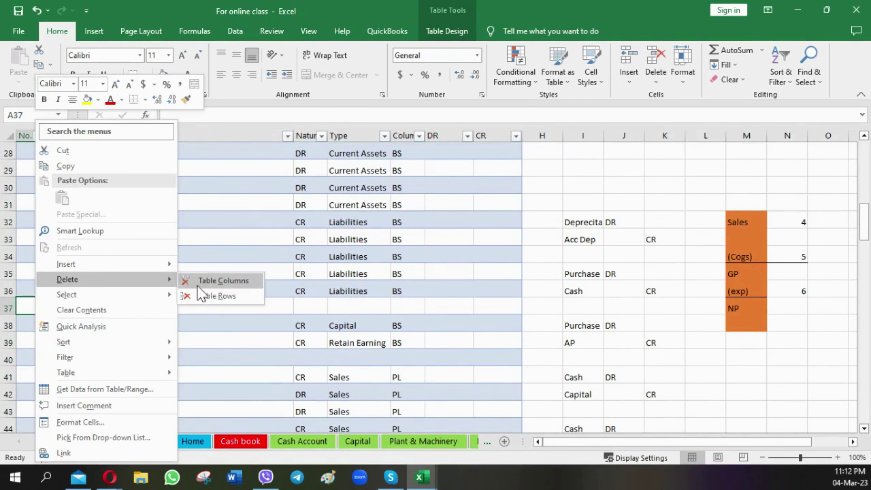
{"action": "left_click", "coordinate": [216, 295]}
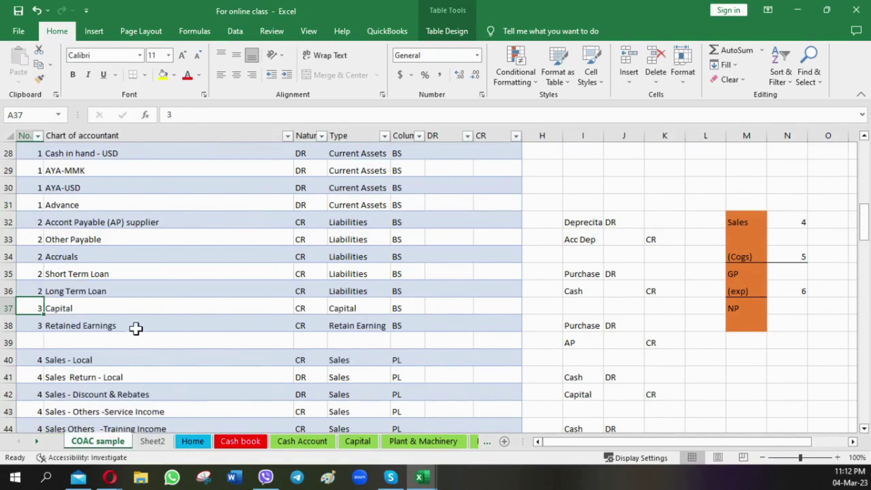
Delete the blank table rows 39, 44 and 49 that separate retained earnings, sales, purchases and expenses.
{"action": "scroll", "coordinate": [87, 306], "scroll_direction": "down", "scroll_amount": 1}
{"action": "left_click", "coordinate": [78, 289]}
{"action": "key", "text": "ctrl+minus"}
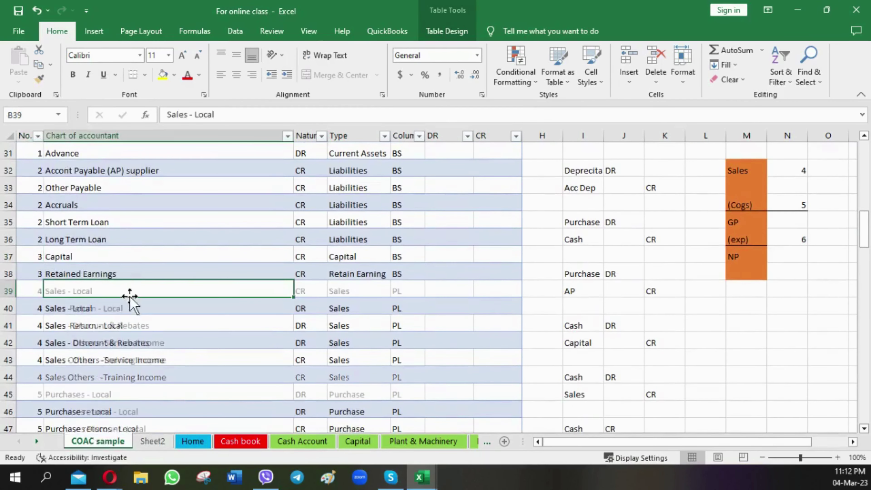
{"action": "scroll", "coordinate": [126, 306], "scroll_direction": "down", "scroll_amount": 2}
{"action": "left_click", "coordinate": [116, 278]}
{"action": "key", "text": "ctrl+minus"}
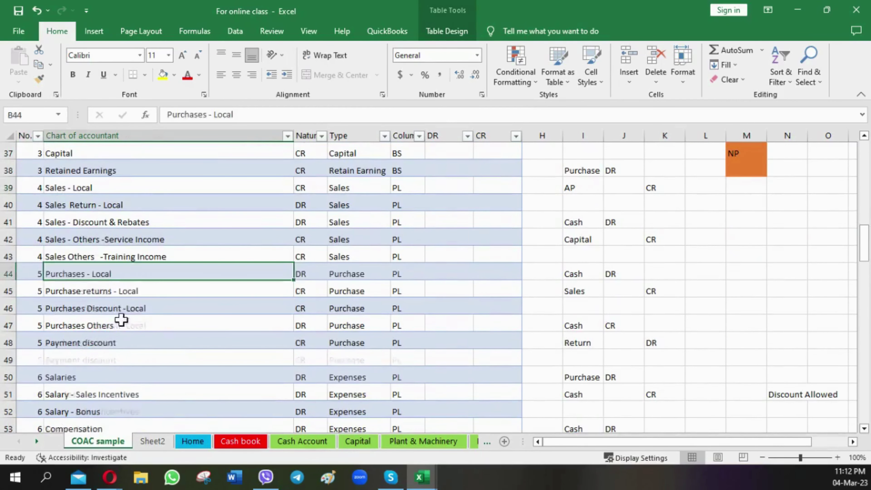
{"action": "left_click", "coordinate": [113, 358]}
{"action": "key", "text": "ctrl+minus"}
Hide columns I to R, which hold the balance sheet diagrams and example entries beside the table.
{"action": "scroll", "coordinate": [176, 265], "scroll_direction": "down", "scroll_amount": 11}
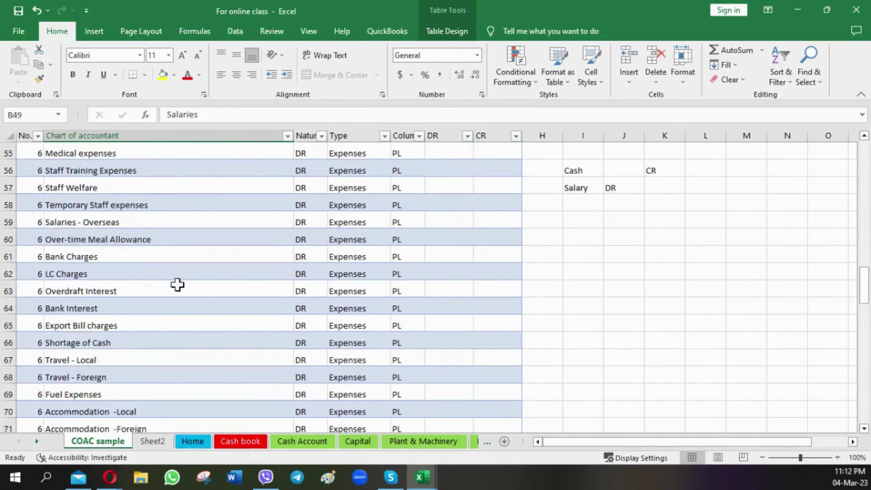
{"action": "scroll", "coordinate": [169, 296], "scroll_direction": "down", "scroll_amount": 14}
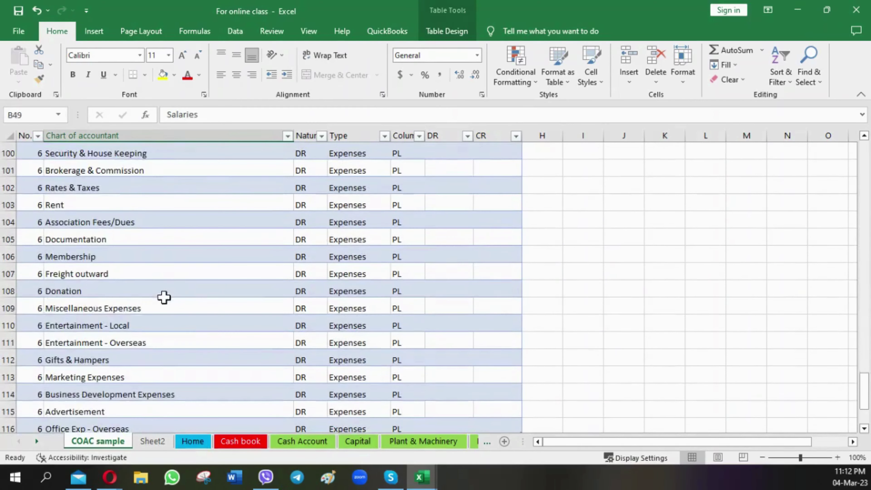
{"action": "scroll", "coordinate": [178, 285], "scroll_direction": "up", "scroll_amount": 3}
{"action": "scroll", "coordinate": [178, 284], "scroll_direction": "up", "scroll_amount": 14}
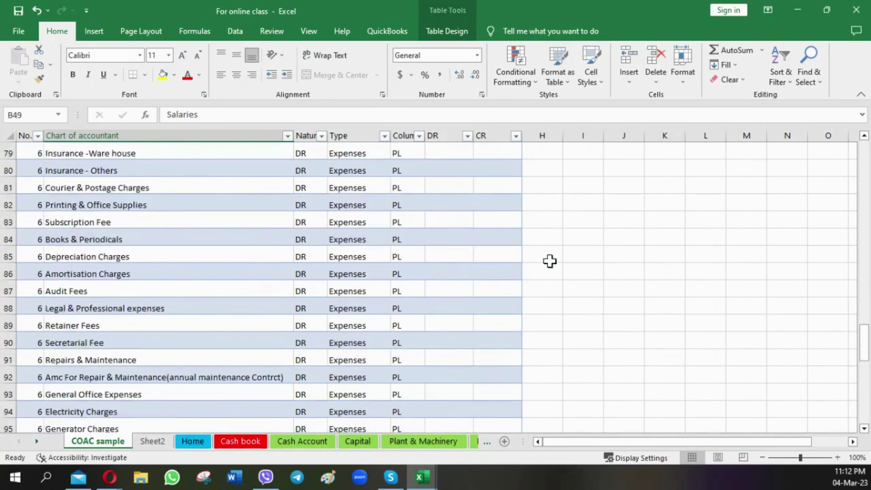
{"action": "key", "text": "ctrl+Home"}
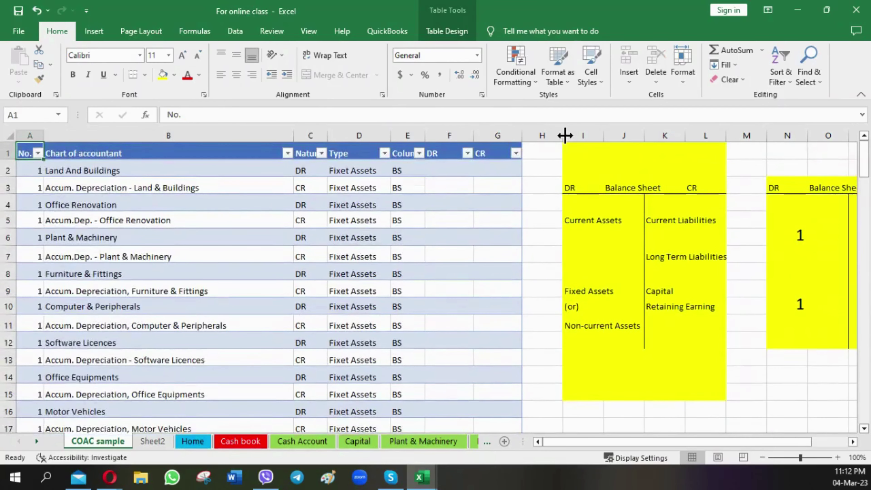
{"action": "left_click_drag", "start_coordinate": [576, 137], "coordinate": [856, 117]}
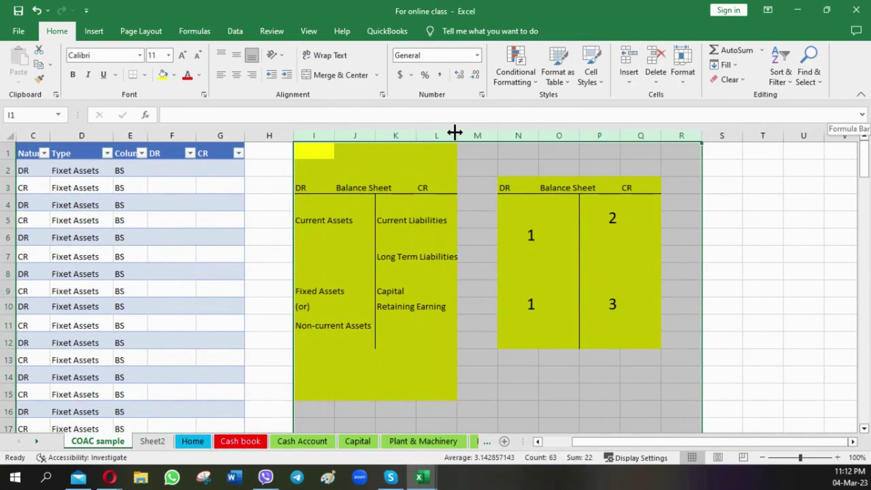
{"action": "right_click", "coordinate": [449, 134]}
{"action": "left_click", "coordinate": [489, 321]}
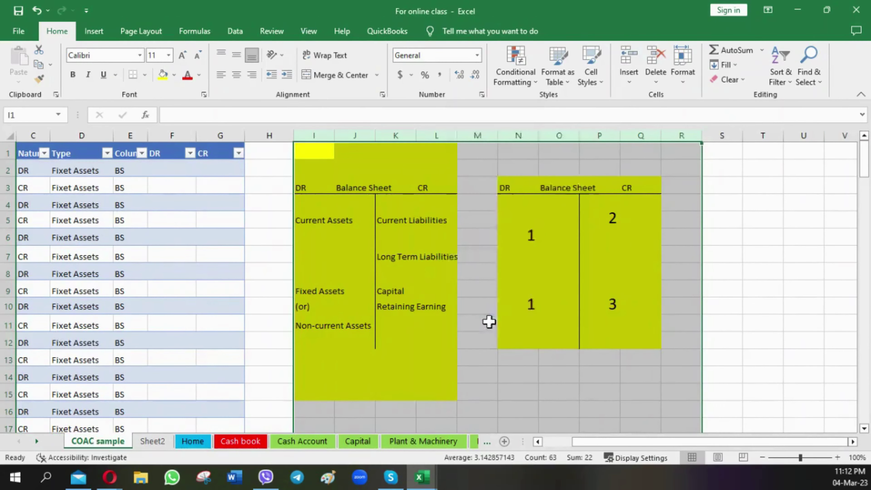
{"action": "left_click", "coordinate": [410, 321]}
{"action": "left_click_drag", "start_coordinate": [573, 442], "coordinate": [366, 436]}
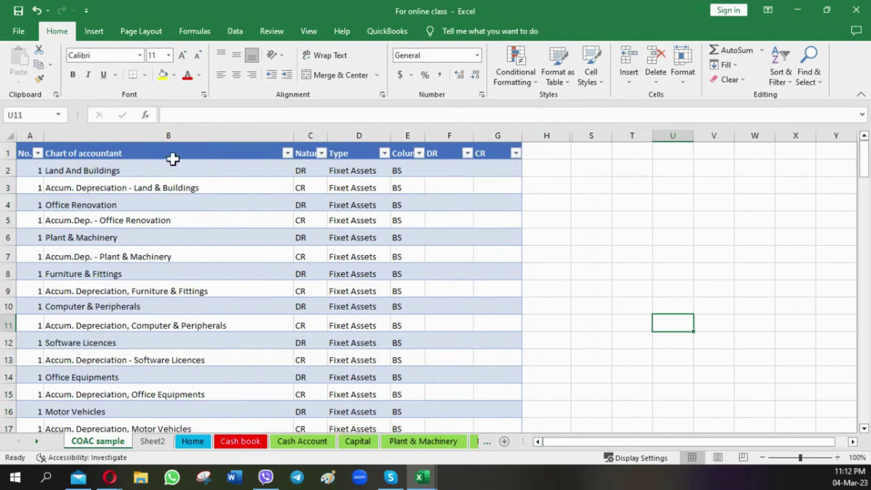
Check the account types listed in the Type column's filter without applying a filter.
{"action": "left_click", "coordinate": [91, 170]}
{"action": "left_click", "coordinate": [384, 153]}
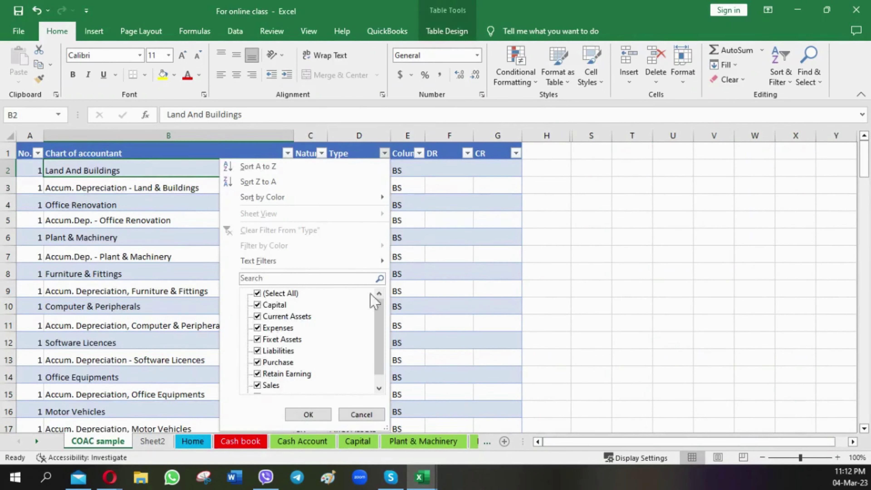
{"action": "left_click", "coordinate": [422, 331]}
{"action": "scroll", "coordinate": [359, 292], "scroll_direction": "down", "scroll_amount": 9}
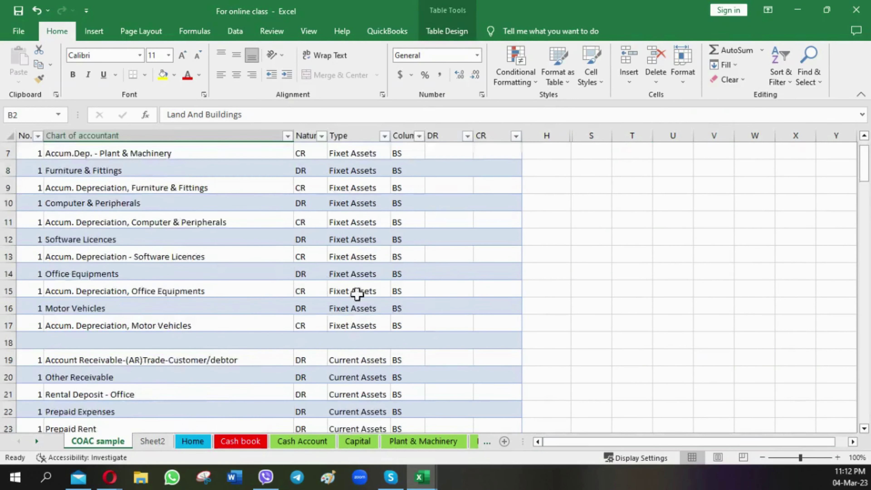
{"action": "left_click", "coordinate": [366, 295]}
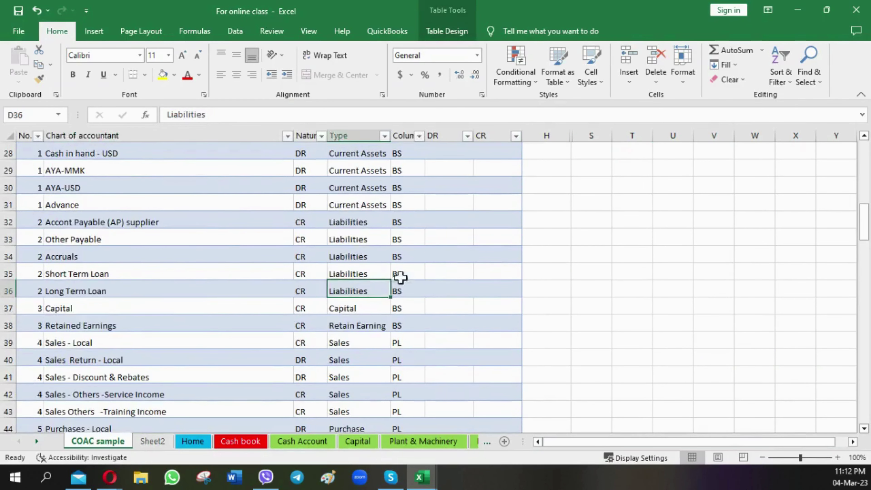
{"action": "type", "text": "Cr"}
{"action": "key", "text": "ctrl+z"}
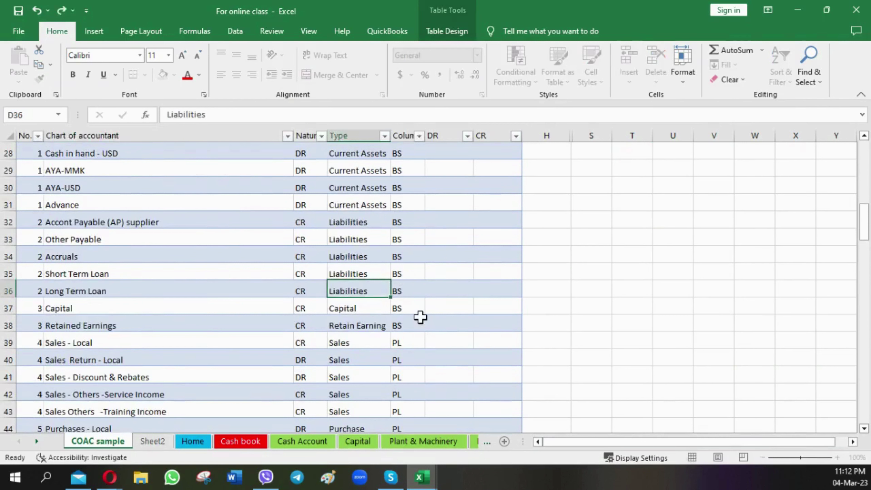
Put the prefix "L T" before Liabilities in the Type cell of the Long Term Loan account.
{"action": "key", "text": "F2"}
{"action": "type", "text": "l"}
{"action": "key", "text": "BackSpace"}
{"action": "type", "text": "L T"}
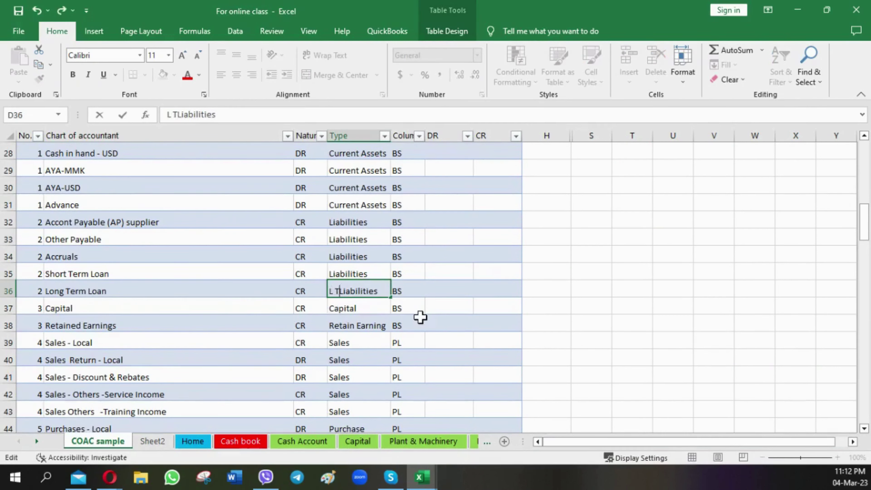
{"action": "key", "text": "Return"}
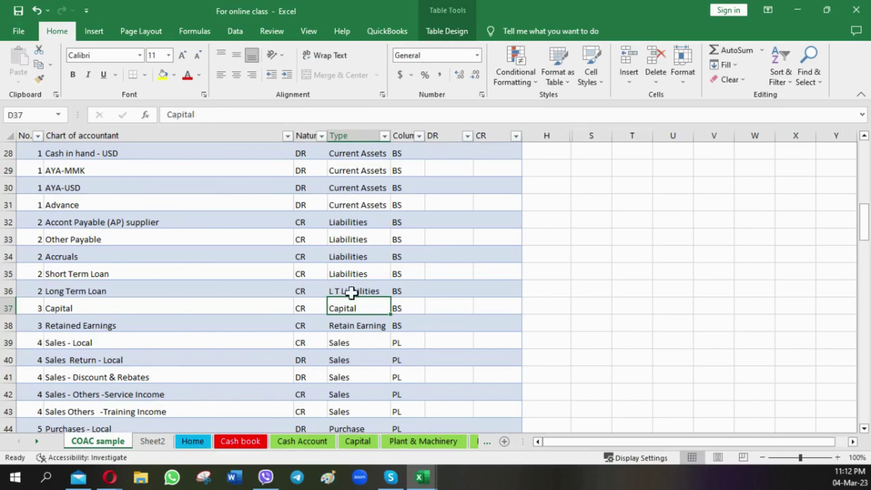
Expand the Long Term Loan account's type in D36 to read "Long Term Liabilities".
{"action": "left_click", "coordinate": [361, 291]}
{"action": "left_click", "coordinate": [170, 115]}
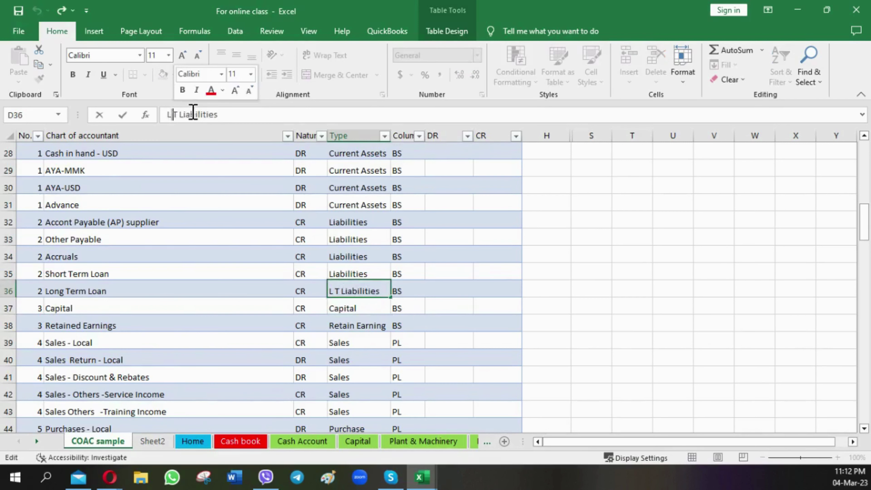
{"action": "type", "text": "ong T"}
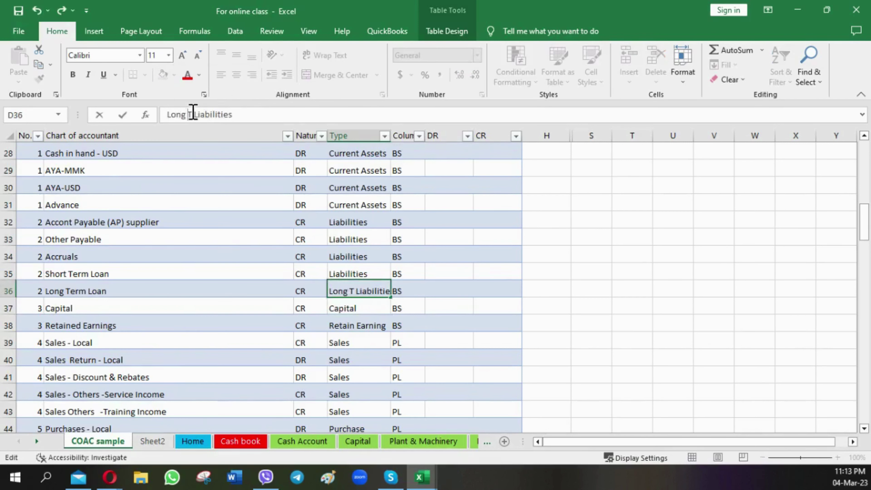
{"action": "type", "text": "ter"}
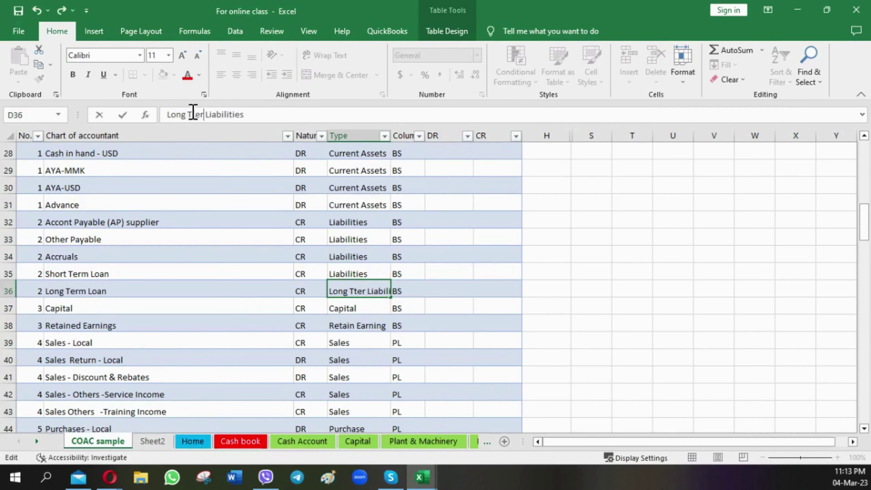
{"action": "type", "text": "n"}
{"action": "key", "text": "Return"}
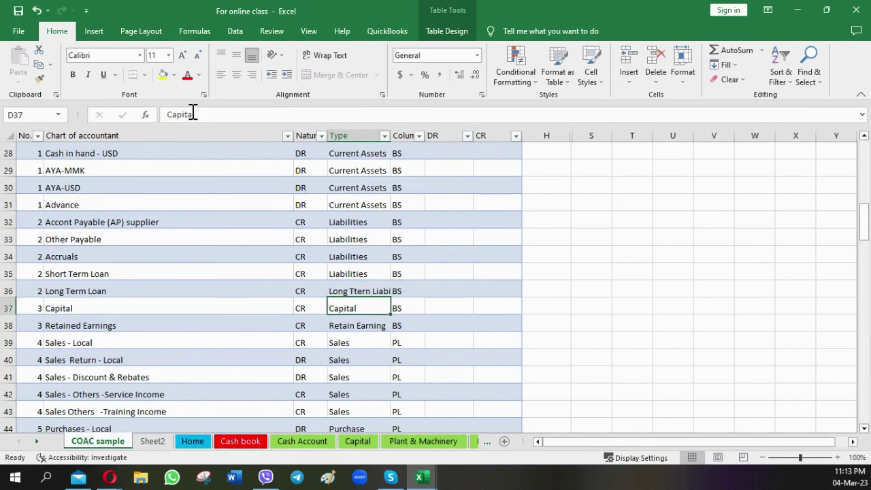
{"action": "left_click", "coordinate": [330, 290]}
{"action": "left_click", "coordinate": [196, 115]}
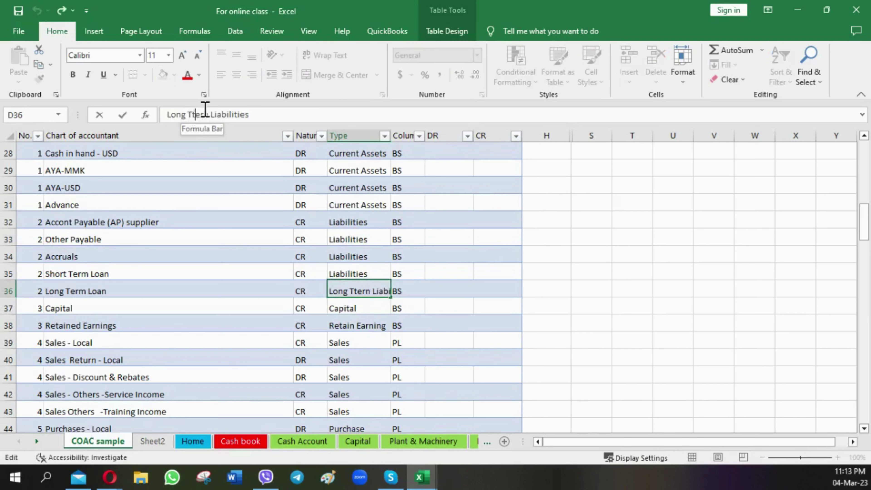
{"action": "key", "text": "BackSpace"}
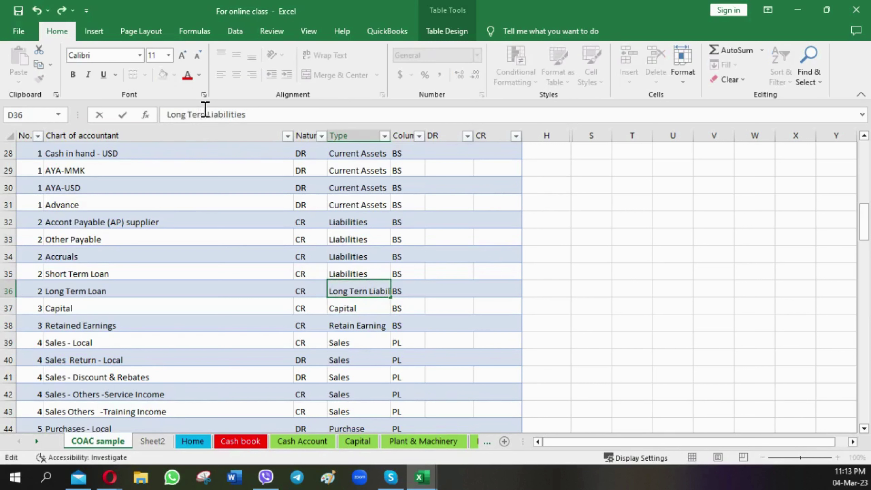
{"action": "key", "text": "BackSpace"}
{"action": "type", "text": "m"}
{"action": "key", "text": "Return"}
Widen the Type column so that the Long Term Liabilities entry fits in its cell.
{"action": "left_click", "coordinate": [230, 290]}
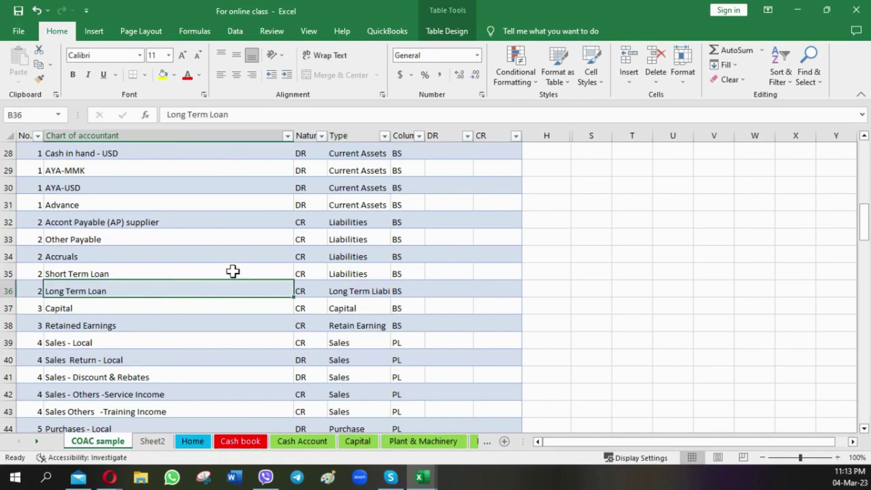
{"action": "left_click", "coordinate": [111, 275]}
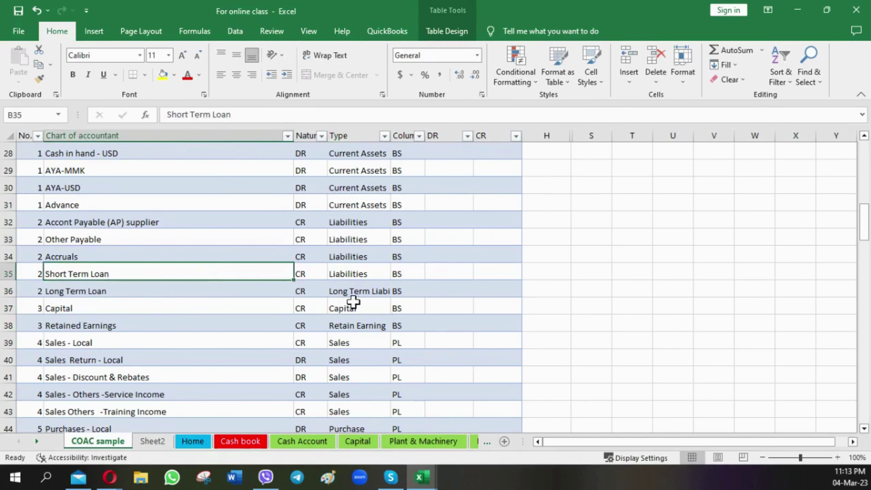
{"action": "left_click", "coordinate": [356, 292]}
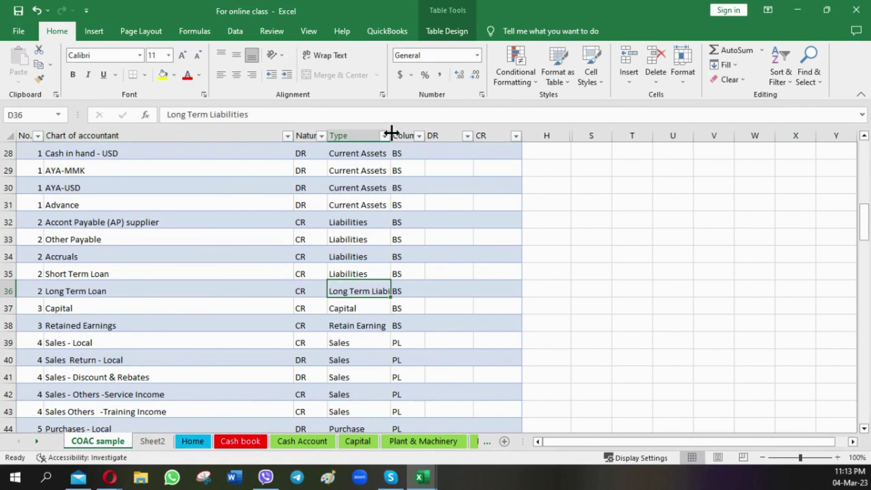
{"action": "left_click_drag", "start_coordinate": [391, 133], "coordinate": [414, 133]}
Filter the BS/PL column to BS only and review the account types offered in the Type column's filter.
{"action": "left_click", "coordinate": [443, 135]}
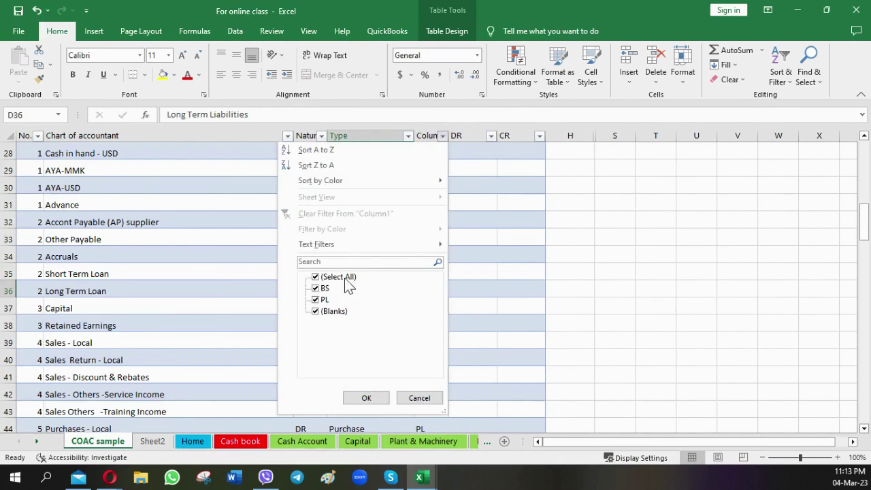
{"action": "left_click", "coordinate": [319, 276]}
{"action": "left_click", "coordinate": [322, 288]}
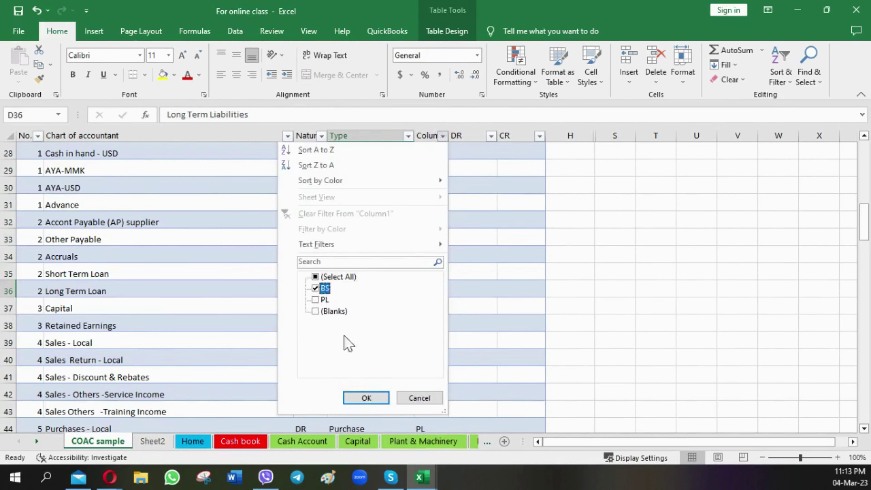
{"action": "left_click", "coordinate": [366, 398]}
{"action": "left_click", "coordinate": [406, 156]}
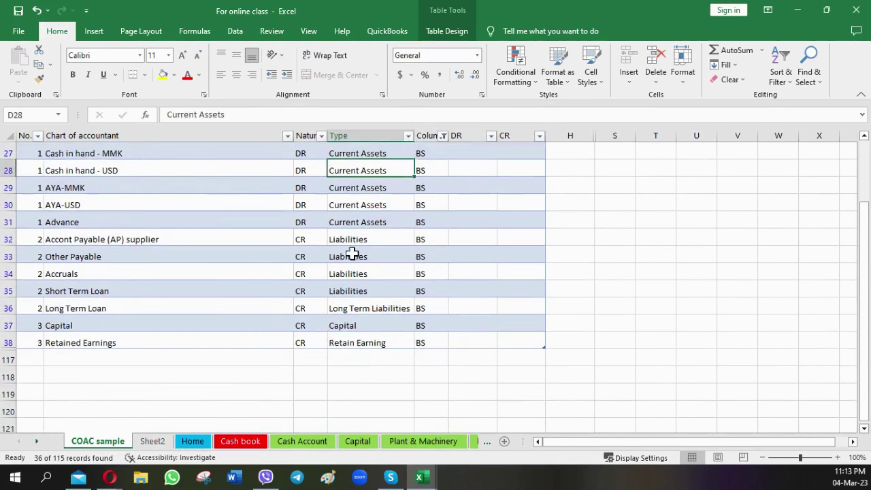
{"action": "scroll", "coordinate": [352, 254], "scroll_direction": "up", "scroll_amount": 3}
{"action": "left_click", "coordinate": [408, 136]}
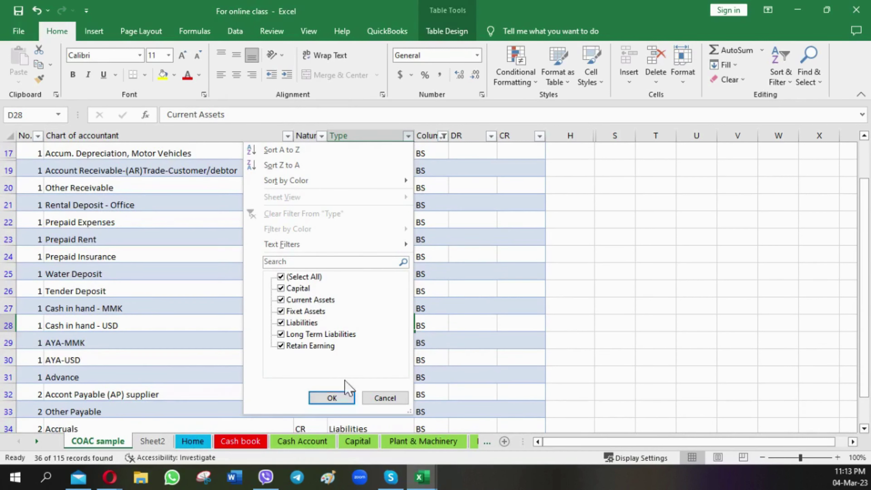
{"action": "left_click", "coordinate": [331, 397]}
{"action": "left_click", "coordinate": [421, 225]}
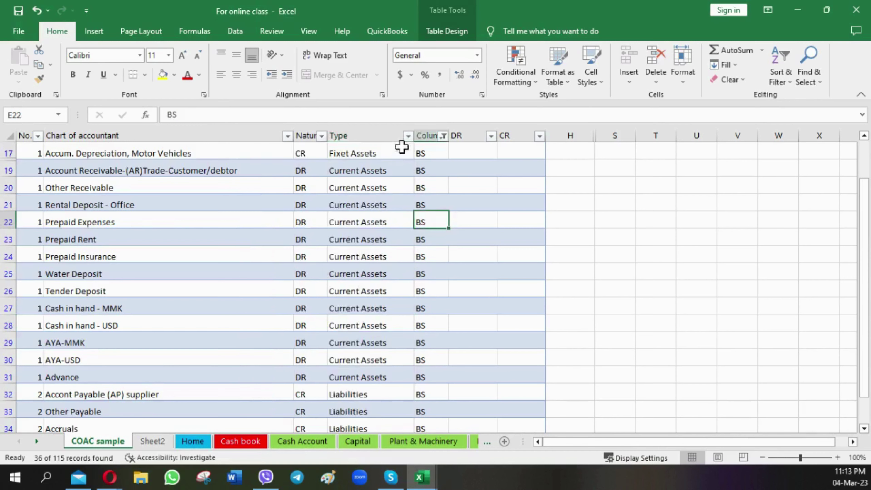
Switch the BS/PL column's filter to PL only and review the account types offered in the Type column's filter.
{"action": "left_click", "coordinate": [444, 137]}
{"action": "left_click", "coordinate": [315, 288]}
{"action": "left_click", "coordinate": [315, 299]}
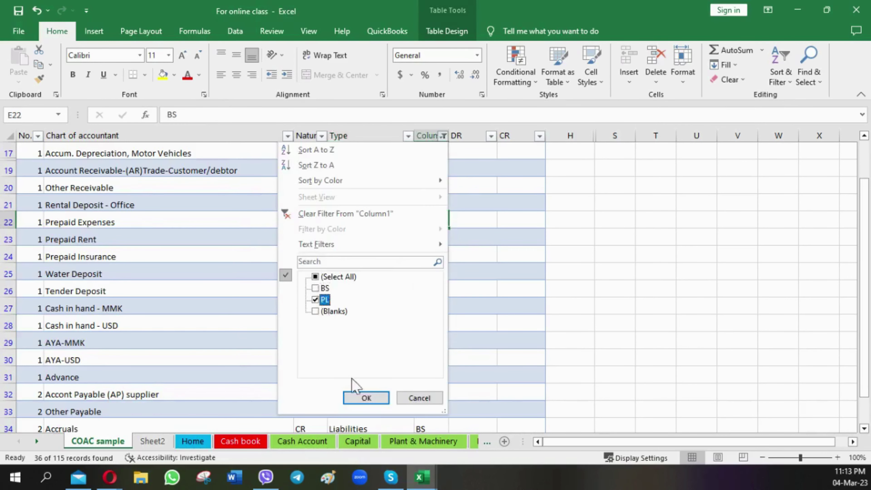
{"action": "left_click", "coordinate": [366, 398]}
{"action": "left_click", "coordinate": [359, 271]}
{"action": "left_click", "coordinate": [408, 154]}
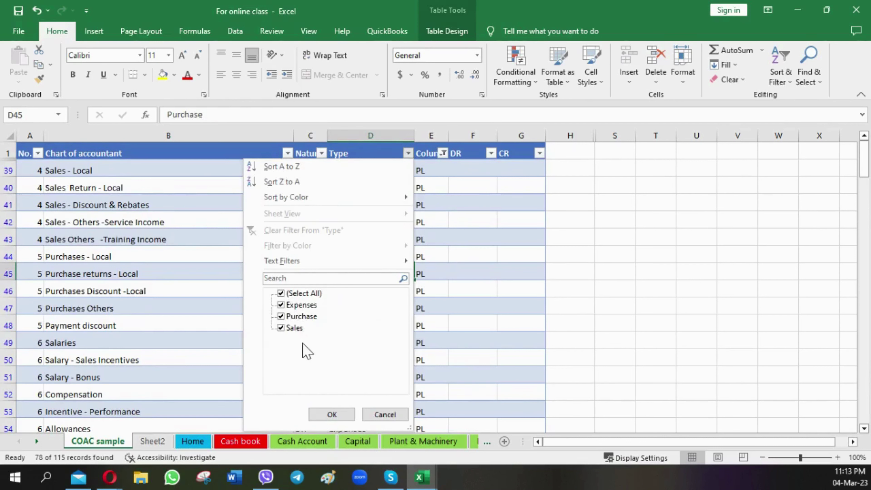
{"action": "left_click", "coordinate": [347, 415]}
Clear the filter from the BS/PL column to show the whole chart of accounts.
{"action": "left_click", "coordinate": [442, 154]}
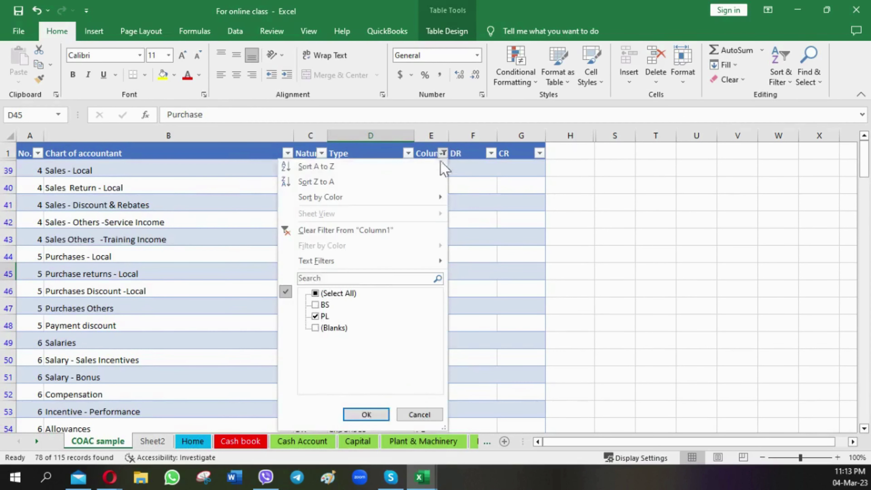
{"action": "left_click", "coordinate": [344, 230]}
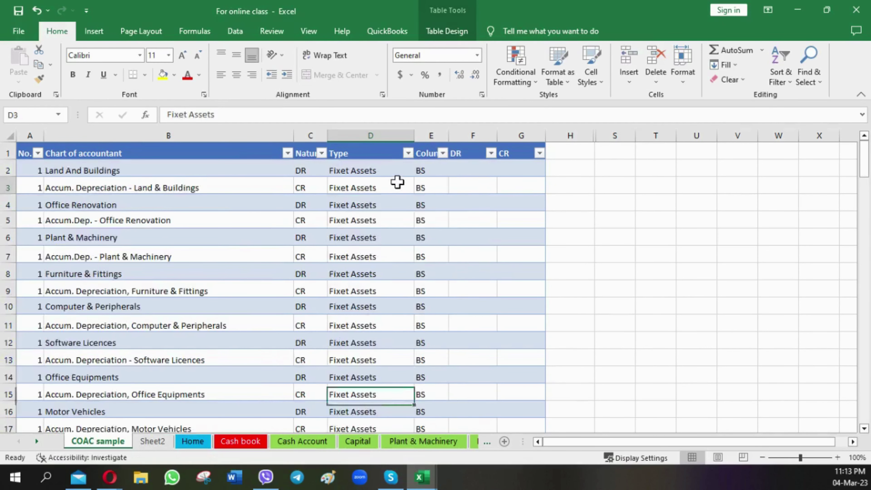
{"action": "left_click", "coordinate": [397, 182]}
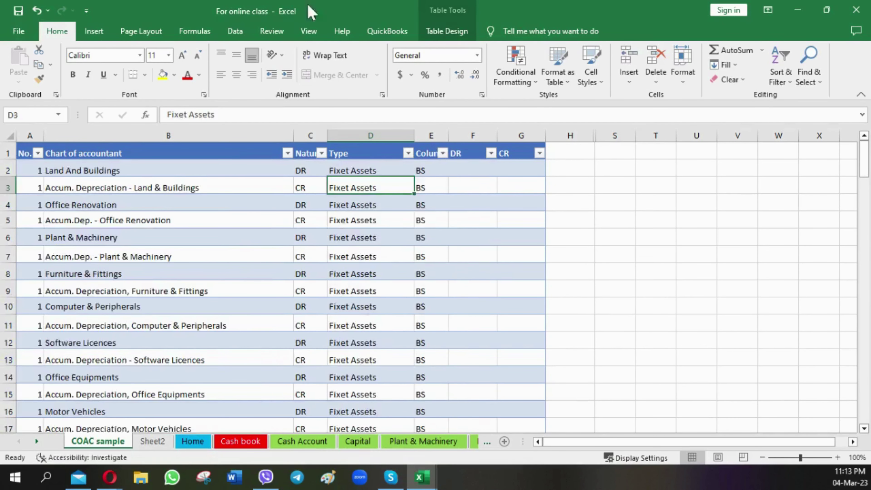
Permanently delete the empty Sheet2 from the workbook.
{"action": "left_click", "coordinate": [151, 441]}
{"action": "right_click", "coordinate": [153, 443]}
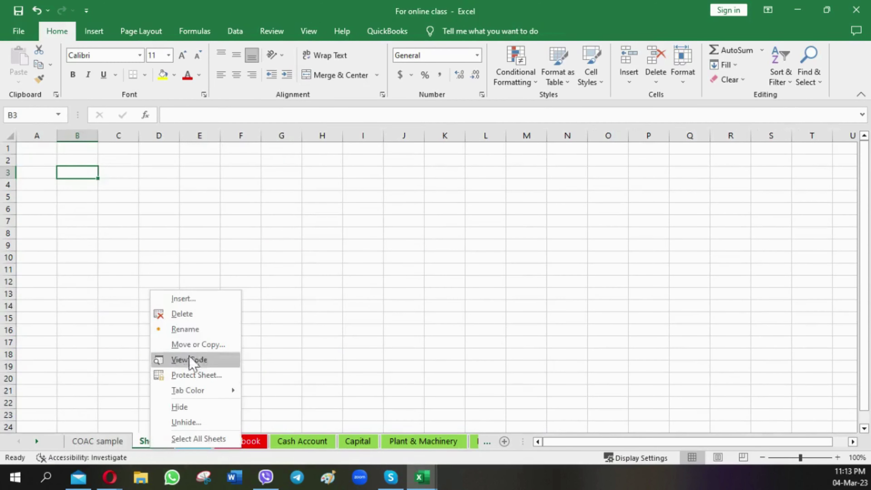
{"action": "left_click", "coordinate": [194, 314]}
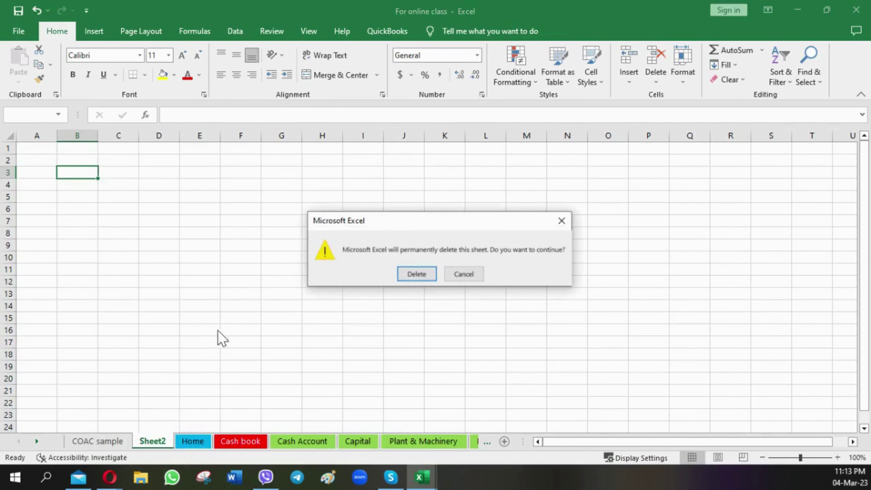
{"action": "left_click", "coordinate": [424, 278]}
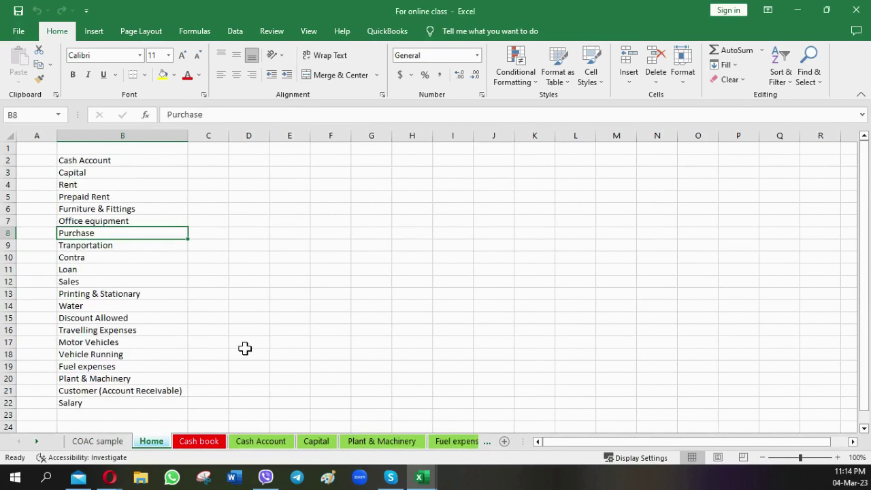
On the Cash Account sheet, enter Capital in the COAC column for the 01-Jan-22 capital introduction.
{"action": "left_click", "coordinate": [259, 441]}
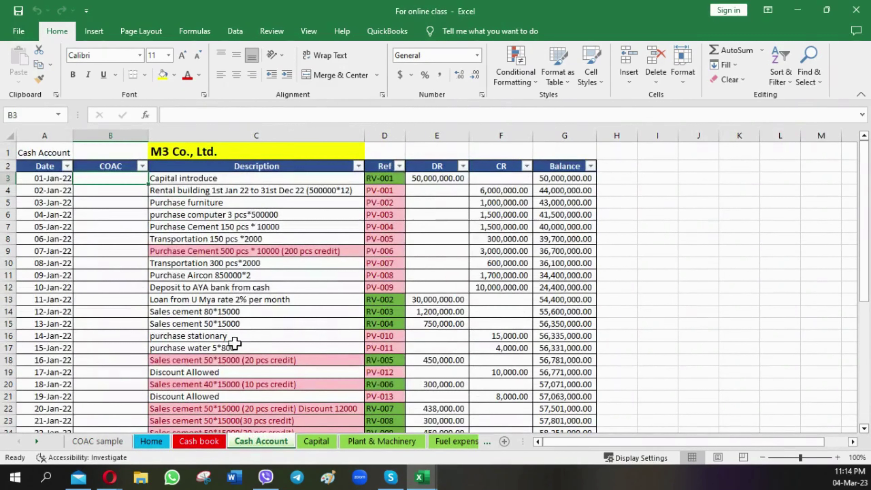
{"action": "left_click", "coordinate": [229, 180]}
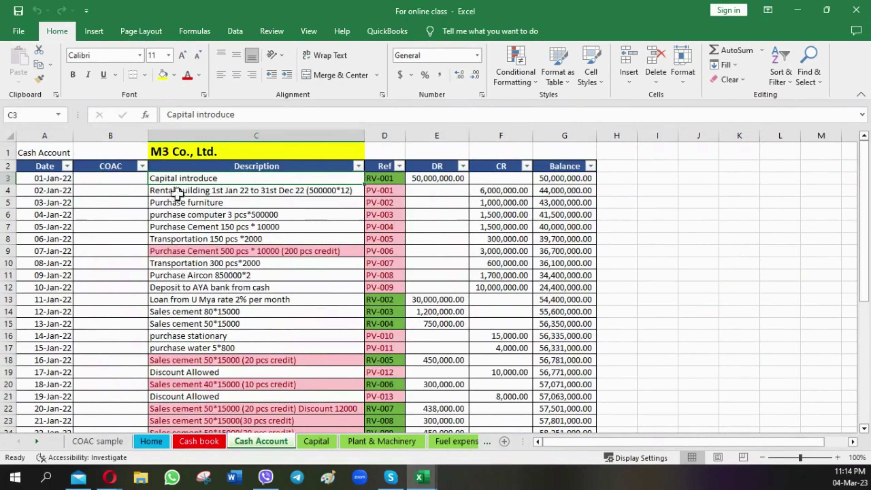
{"action": "left_click", "coordinate": [419, 181]}
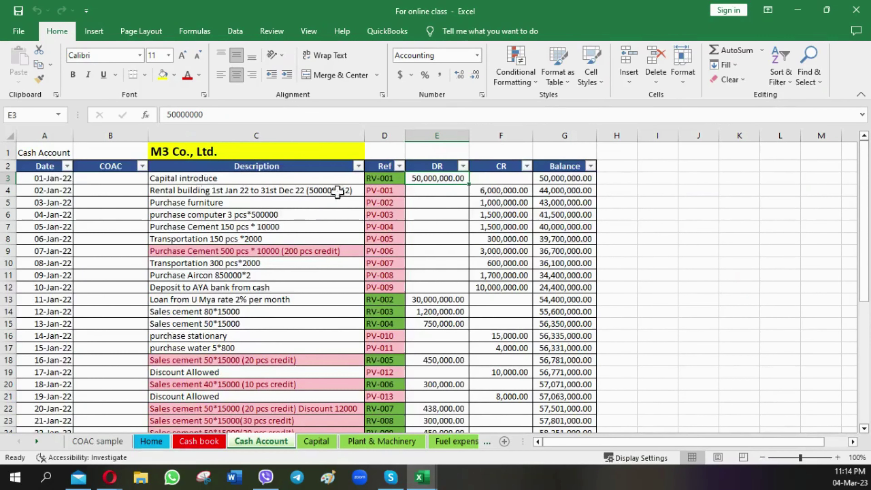
{"action": "left_click", "coordinate": [97, 179]}
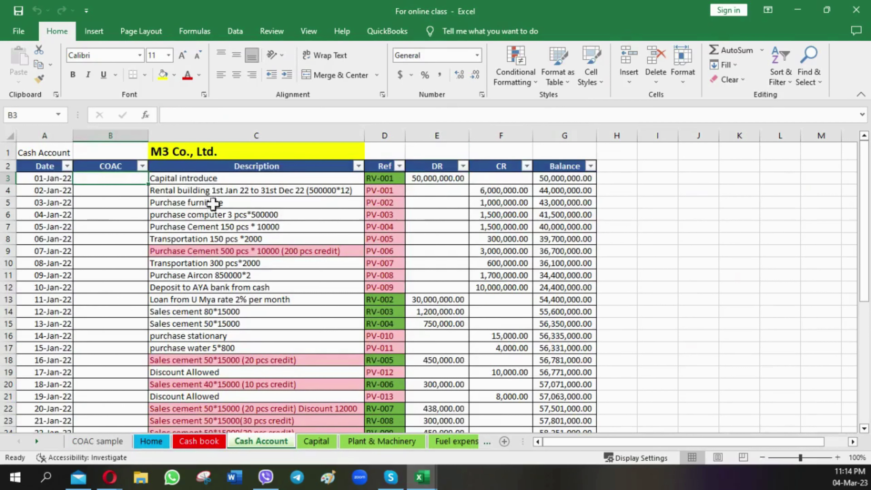
{"action": "type", "text": "ca"}
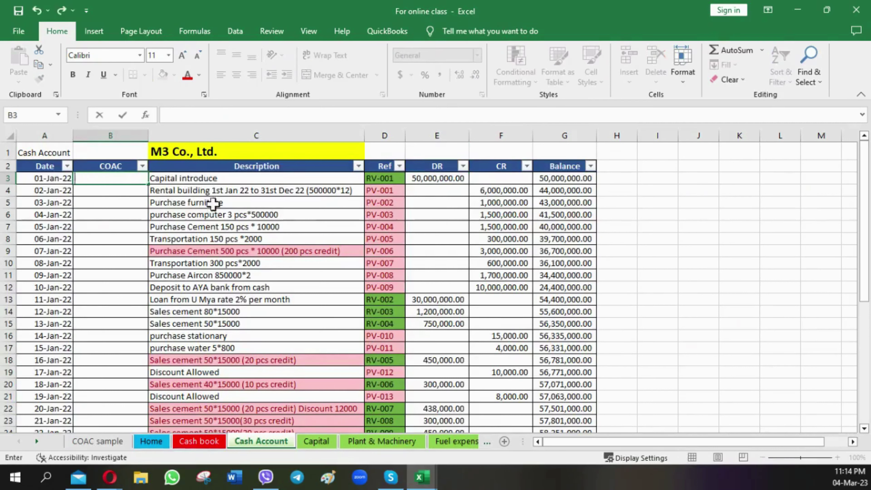
{"action": "type", "text": "Capital"}
{"action": "key", "text": "Return"}
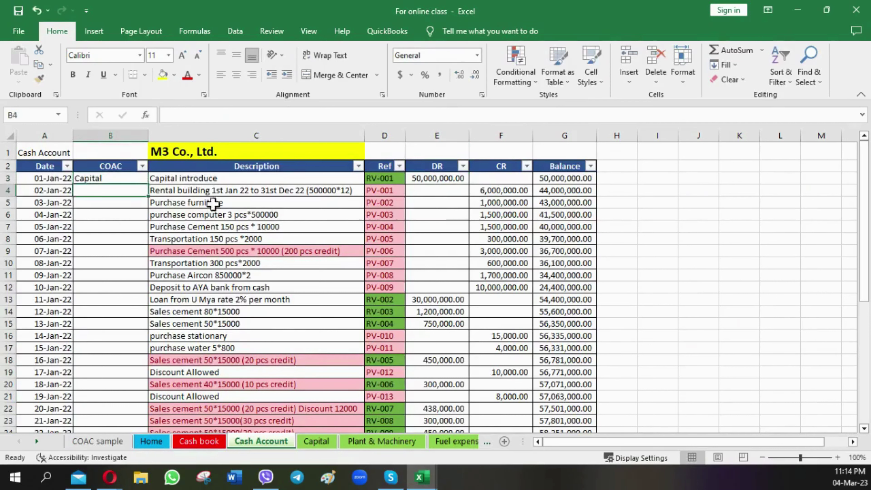
{"action": "key", "text": "Up"}
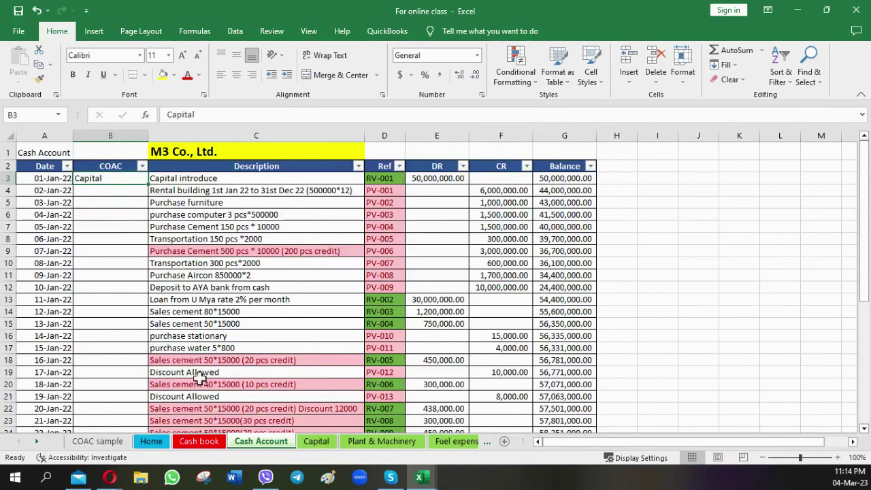
Compare the capital introduction on the Cash Account sheet with its posting on the Capital sheet.
{"action": "left_click", "coordinate": [316, 441]}
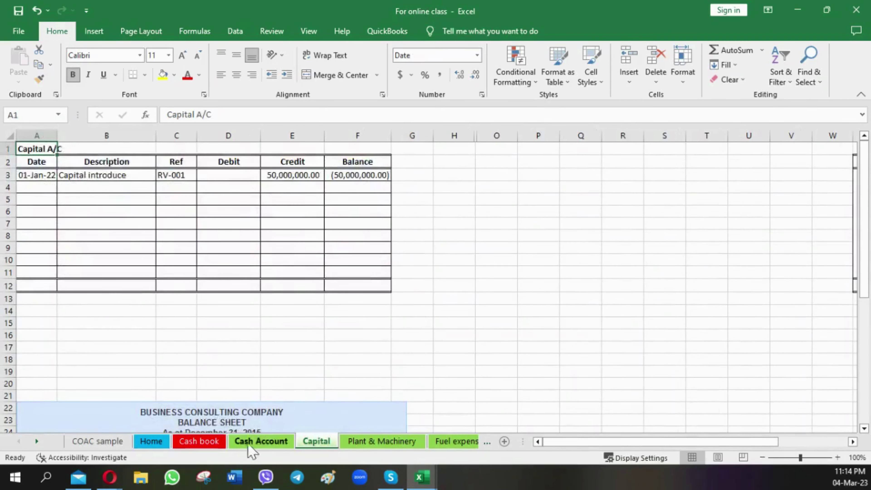
{"action": "left_click", "coordinate": [260, 442]}
{"action": "left_click", "coordinate": [56, 178]}
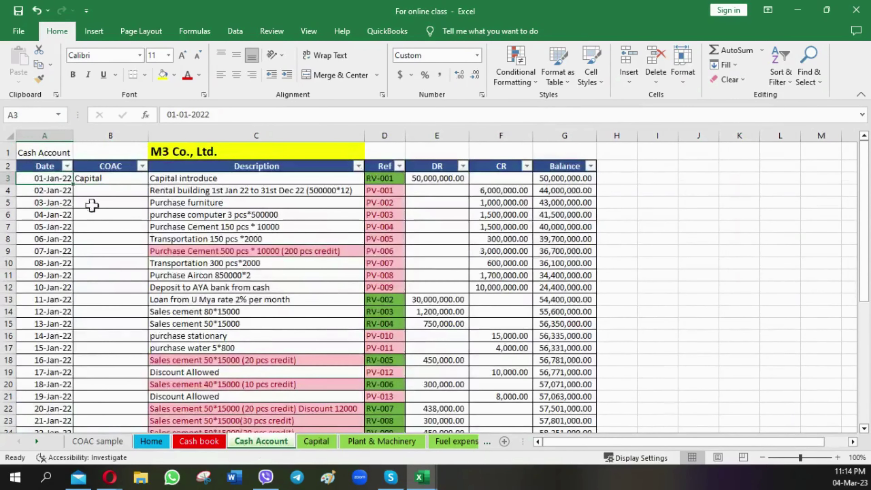
{"action": "left_click", "coordinate": [113, 179]}
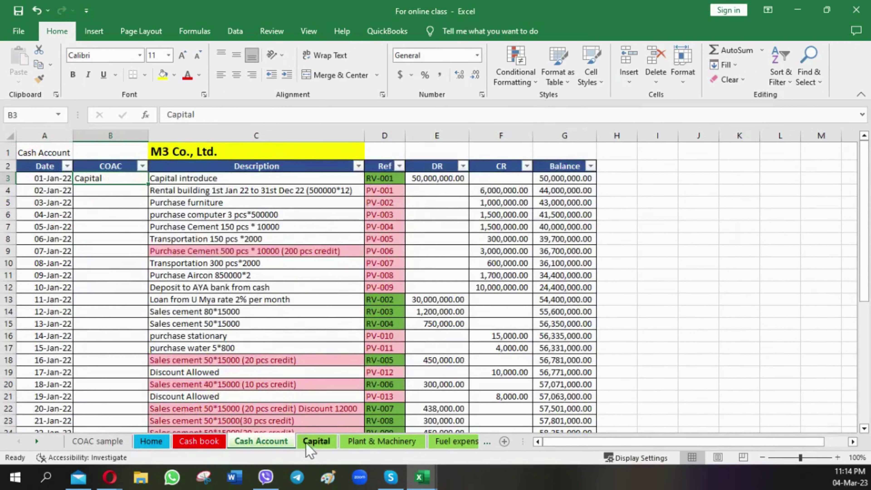
{"action": "left_click", "coordinate": [317, 442]}
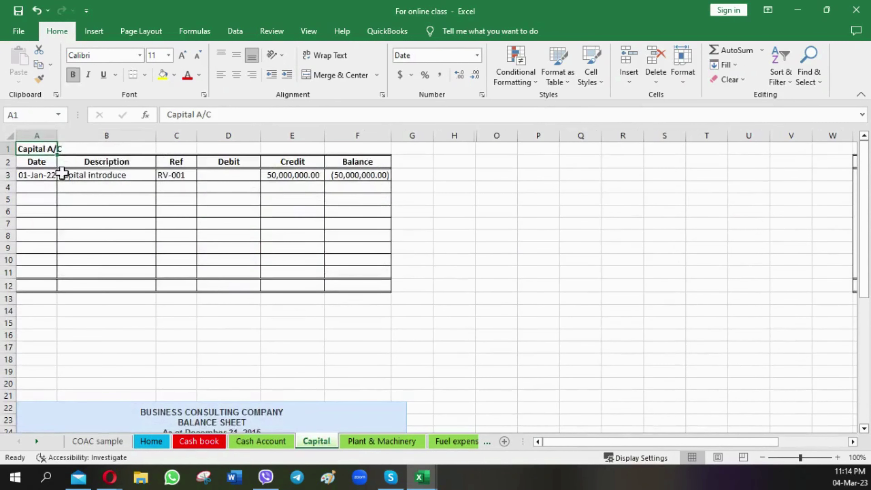
Compare the capital introduction's voucher reference RV-001 between the Cash book and Cash Account sheets.
{"action": "left_click", "coordinate": [85, 175]}
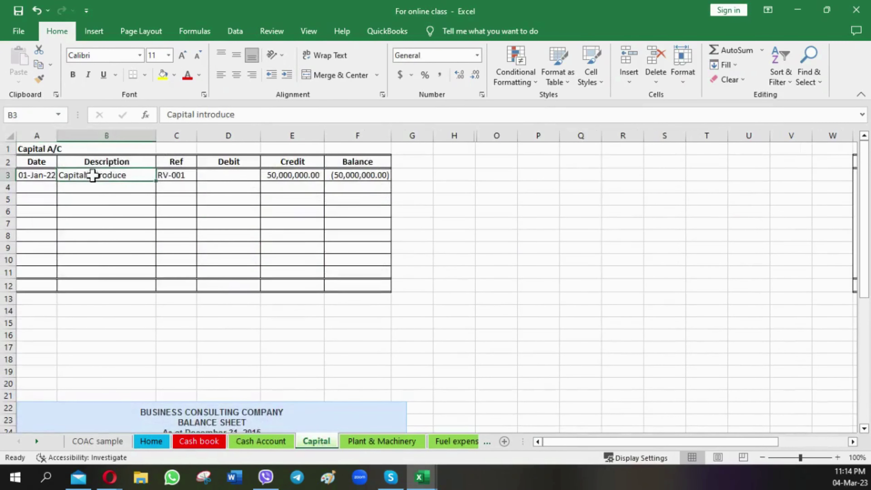
{"action": "left_click", "coordinate": [261, 440]}
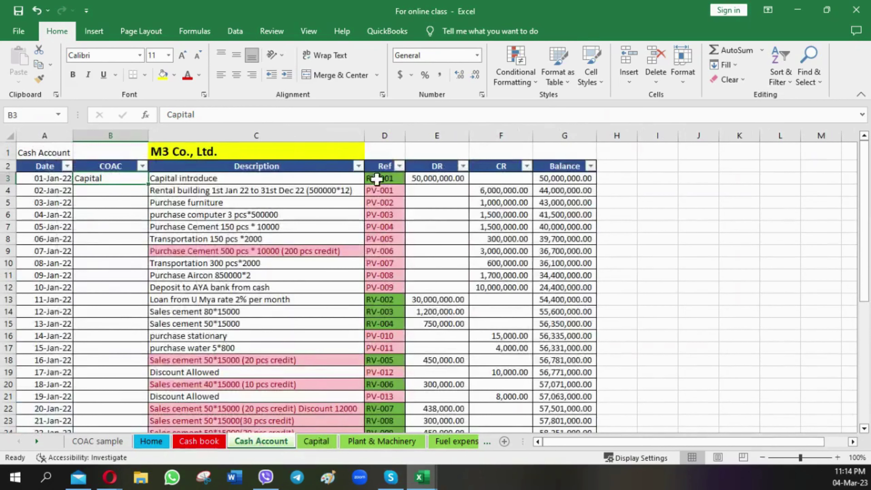
{"action": "left_click", "coordinate": [199, 441]}
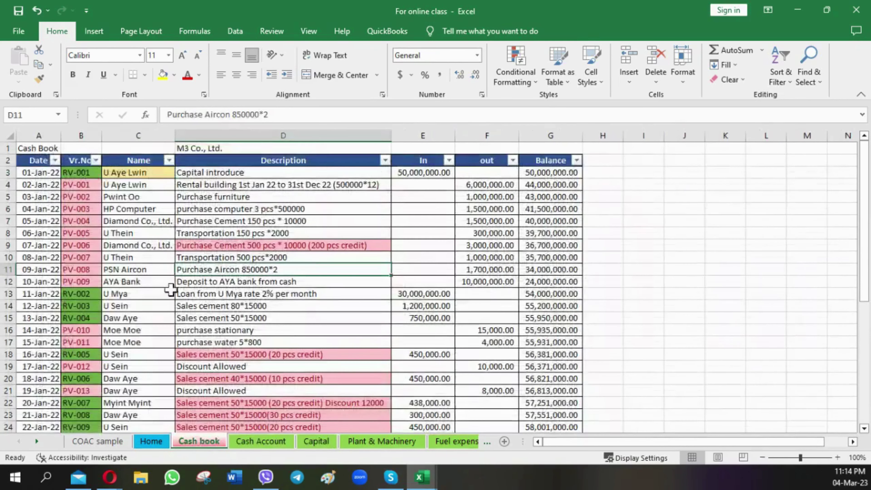
{"action": "left_click", "coordinate": [80, 172]}
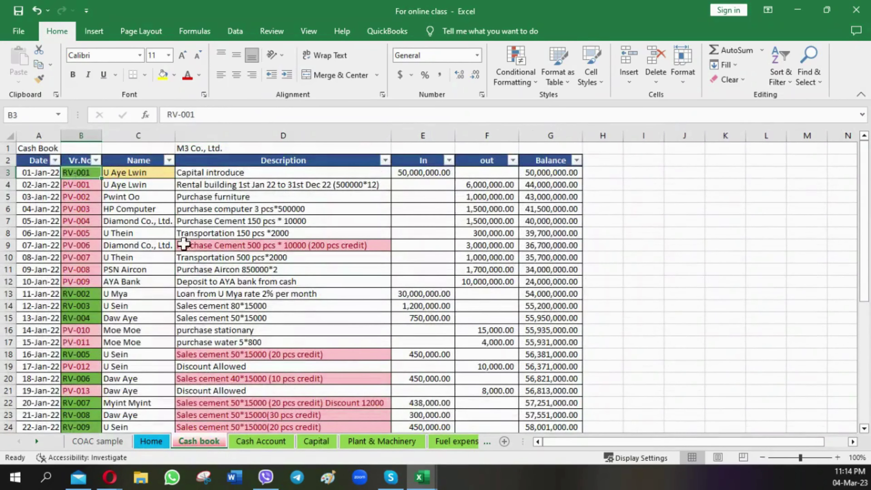
{"action": "left_click", "coordinate": [252, 442]}
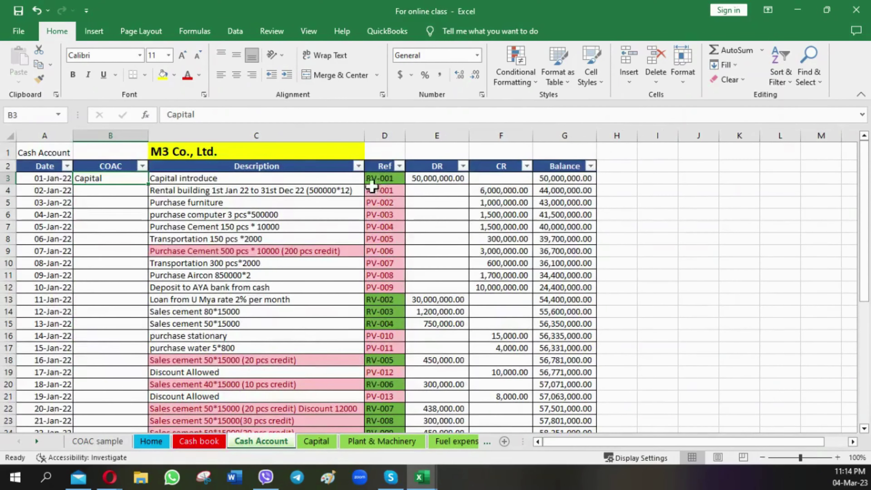
{"action": "left_click", "coordinate": [383, 178]}
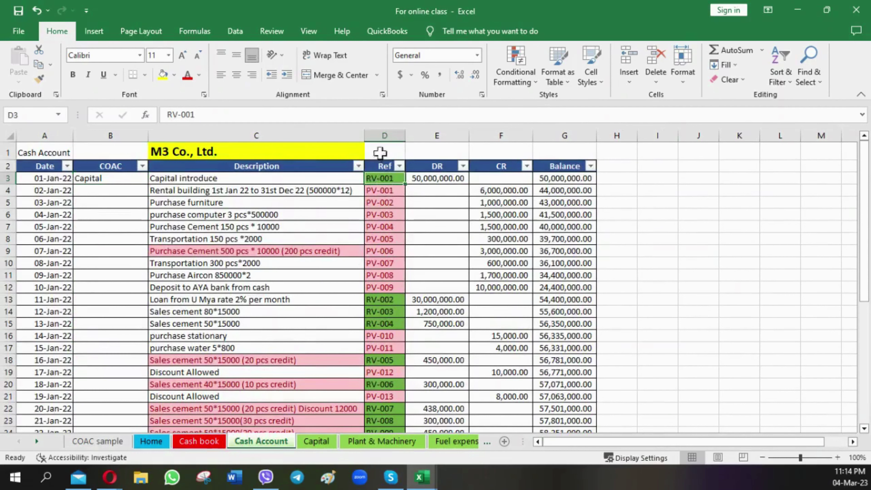
Review the ref, credit and balance of the Capital sheet's posting, and select Capital in the Home sheet's account list.
{"action": "left_click", "coordinate": [316, 442]}
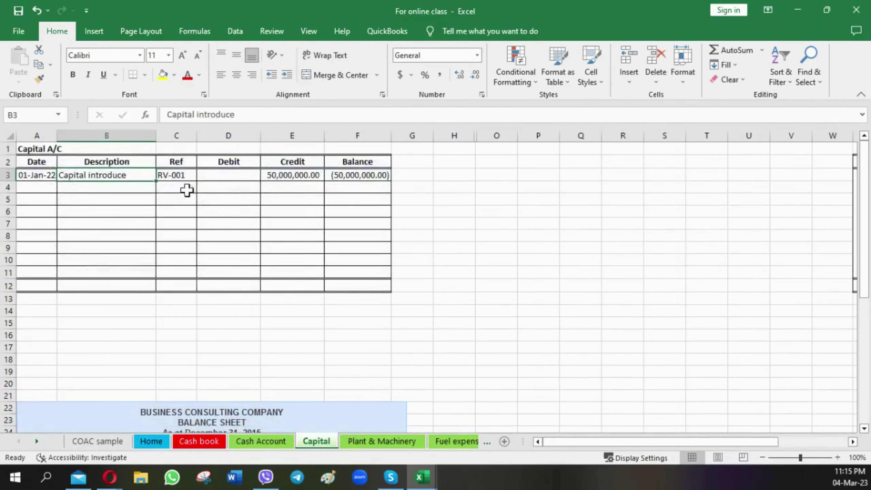
{"action": "left_click", "coordinate": [179, 175]}
{"action": "left_click", "coordinate": [285, 174]}
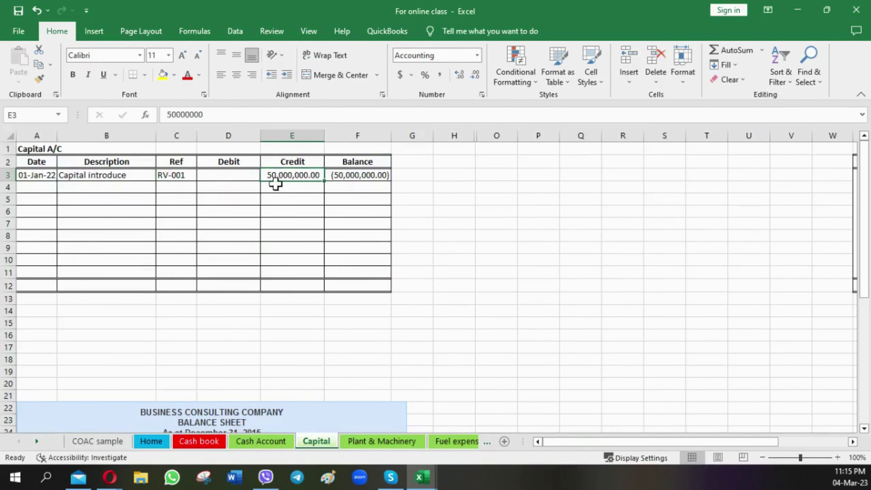
{"action": "left_click", "coordinate": [350, 173]}
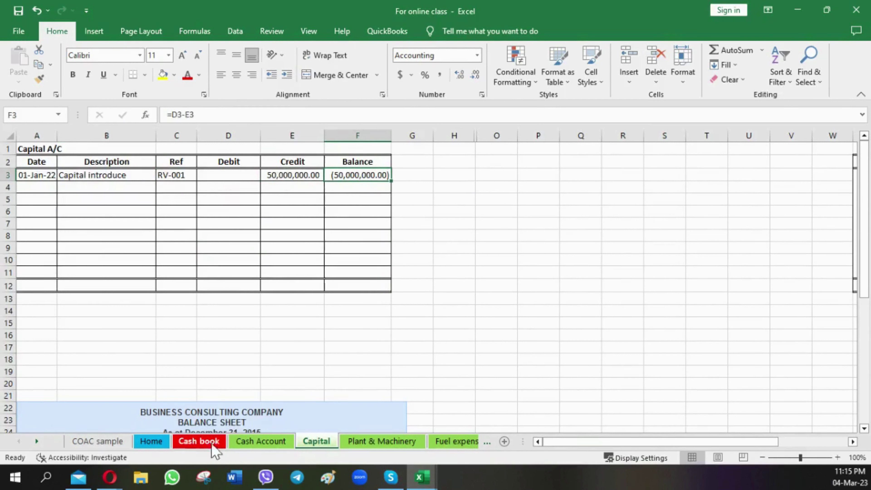
{"action": "left_click", "coordinate": [254, 441]}
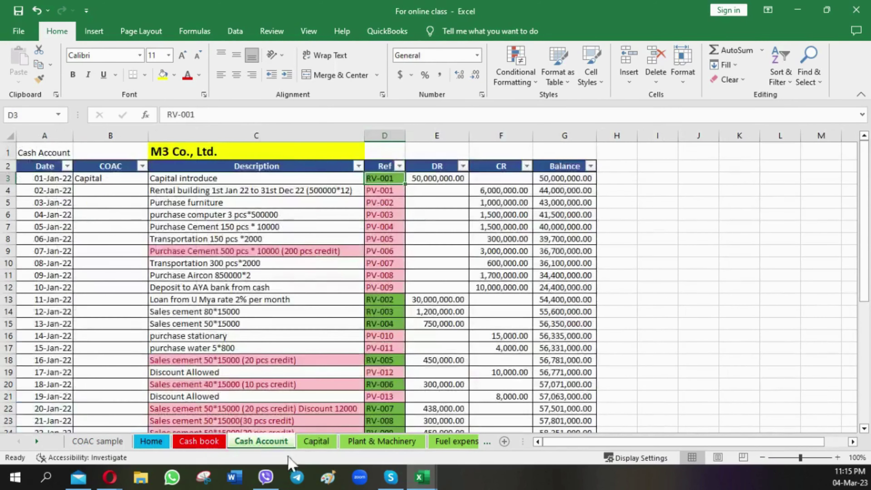
{"action": "left_click", "coordinate": [315, 441]}
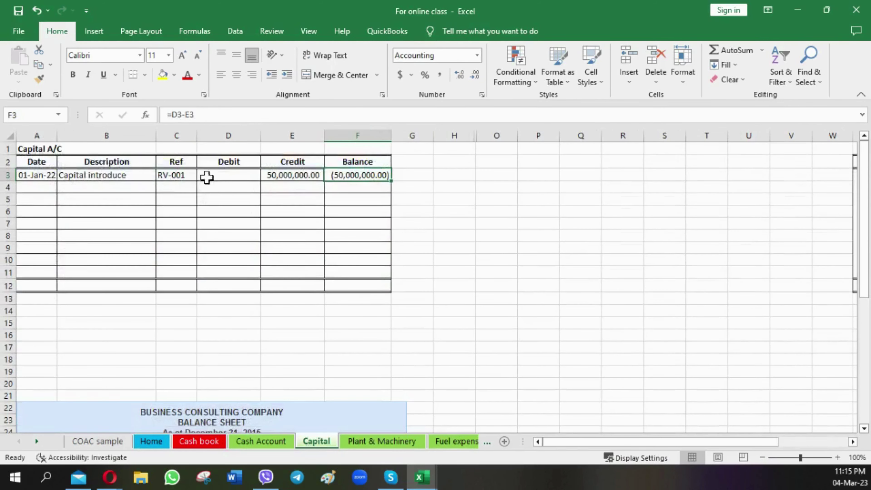
{"action": "left_click", "coordinate": [151, 442]}
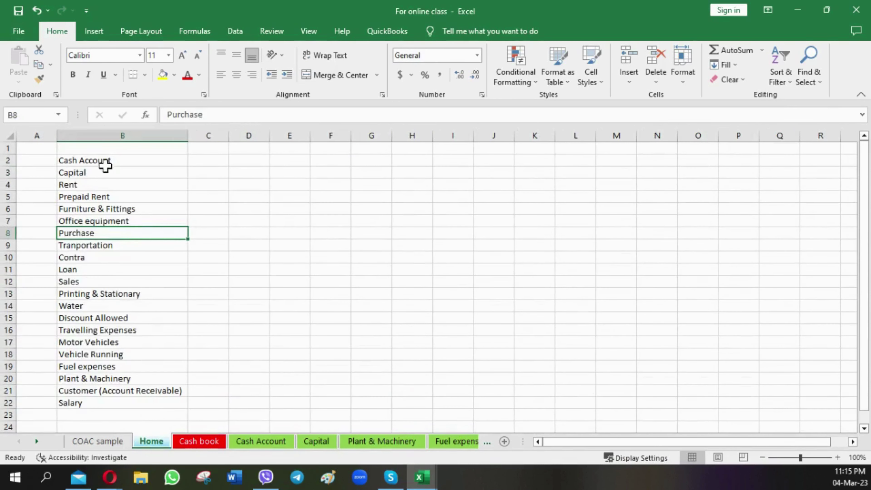
{"action": "left_click", "coordinate": [105, 172]}
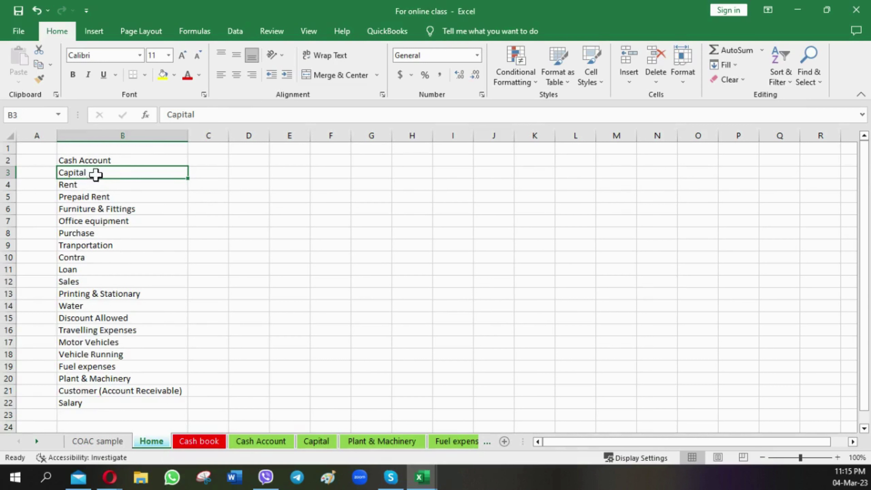
{"action": "right_click", "coordinate": [96, 174]}
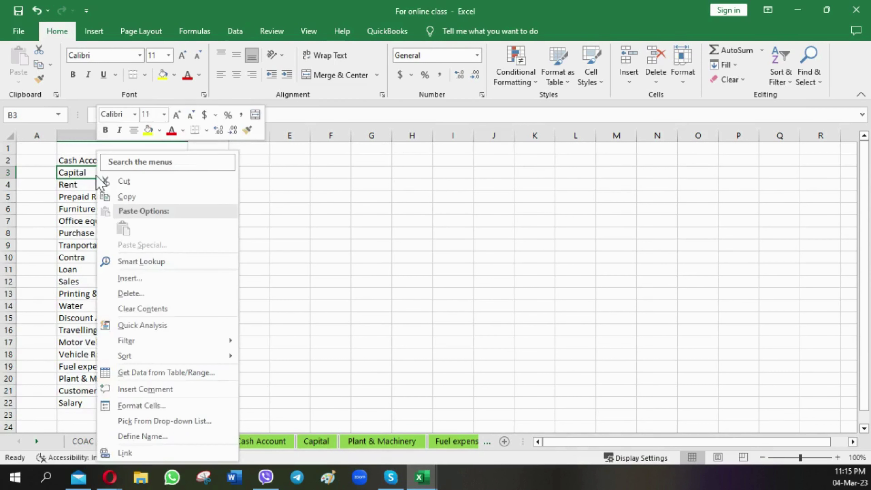
{"action": "left_click", "coordinate": [125, 453]}
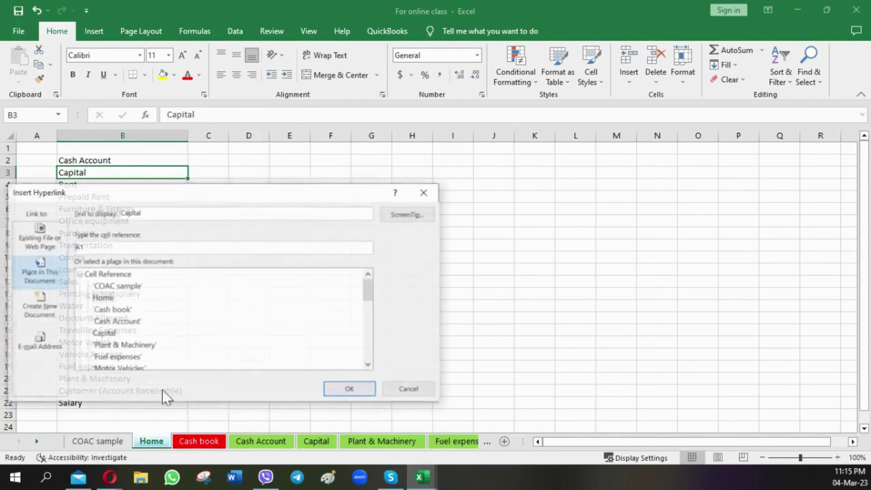
{"action": "left_click_drag", "start_coordinate": [189, 192], "coordinate": [242, 137]}
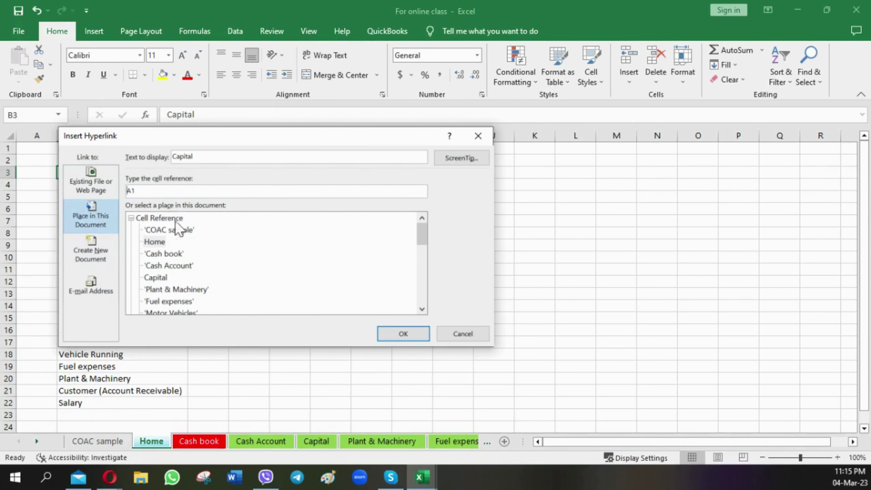
{"action": "left_click", "coordinate": [161, 278]}
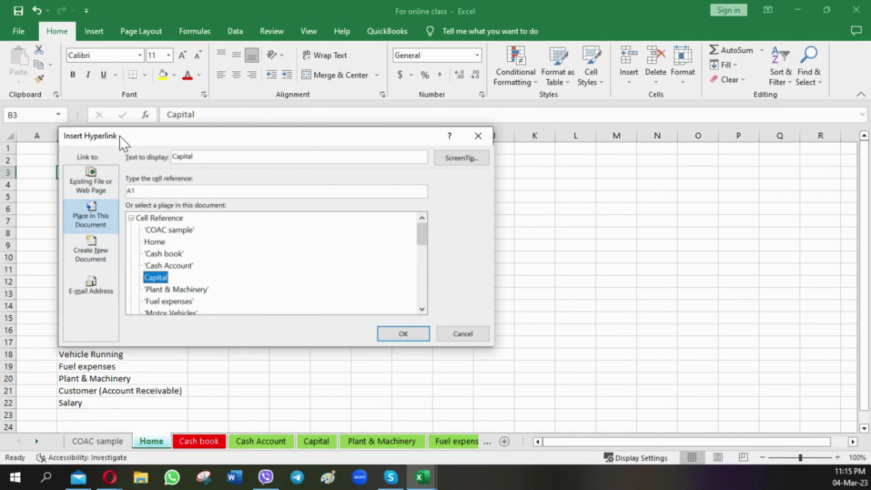
{"action": "left_click_drag", "start_coordinate": [121, 139], "coordinate": [292, 153]}
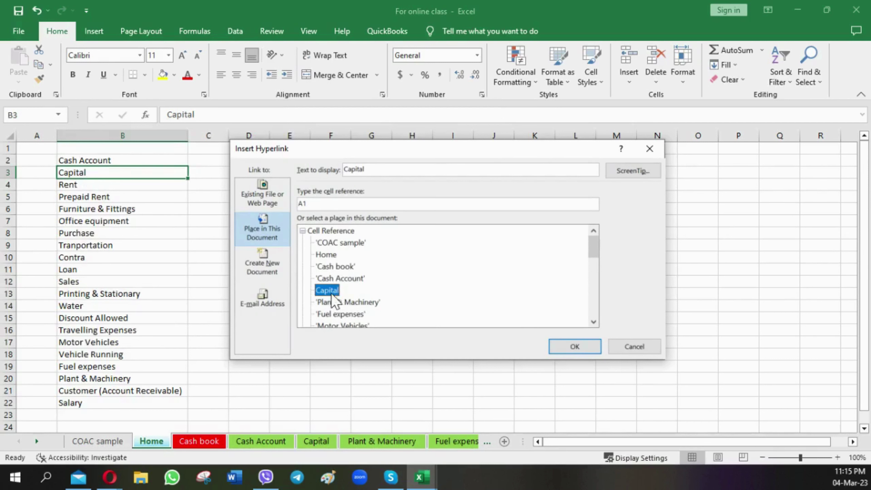
{"action": "left_click", "coordinate": [635, 347]}
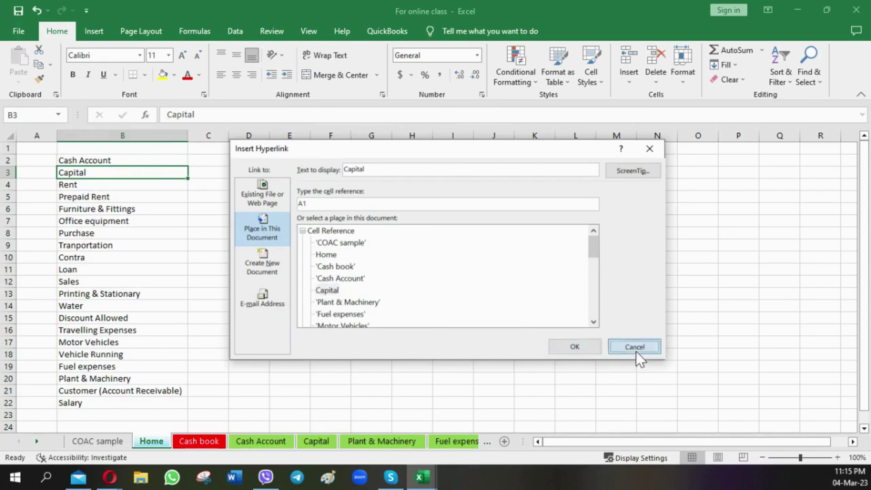
Hyperlink the Capital entry on the Home sheet to cell A1 of the Capital sheet and follow the link.
{"action": "right_click", "coordinate": [148, 170]}
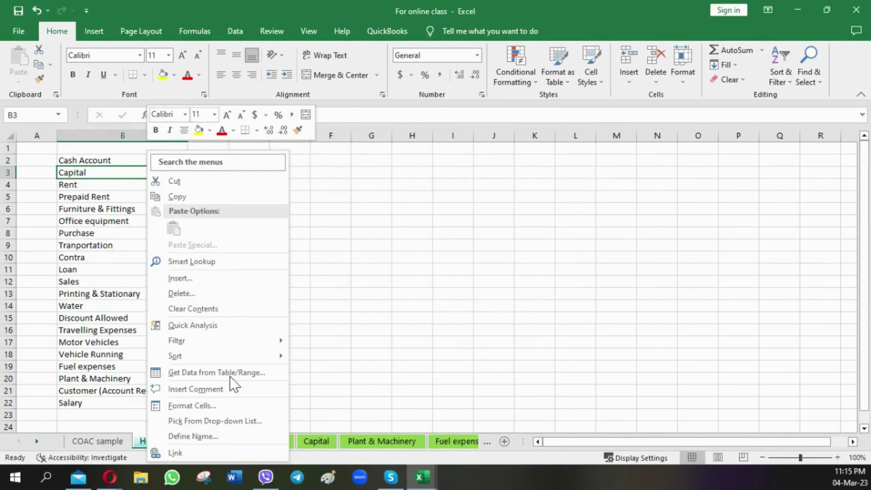
{"action": "left_click", "coordinate": [216, 456]}
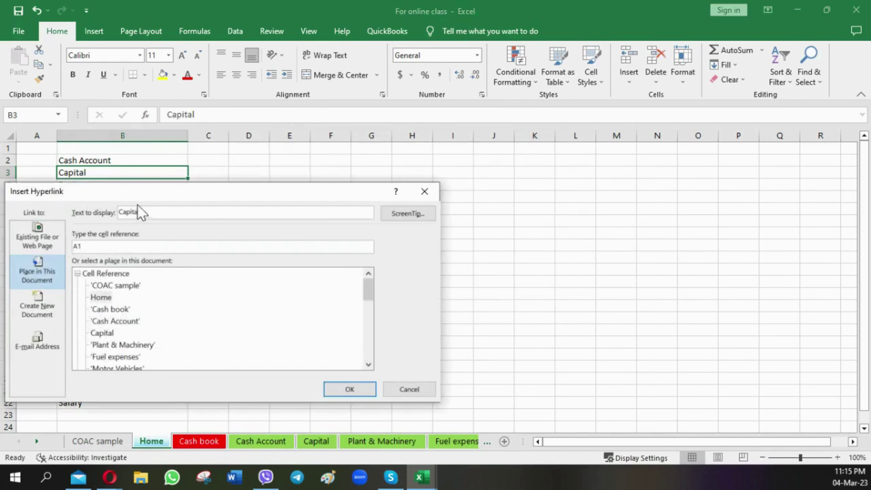
{"action": "left_click_drag", "start_coordinate": [136, 191], "coordinate": [195, 179]}
{"action": "left_click", "coordinate": [110, 228]}
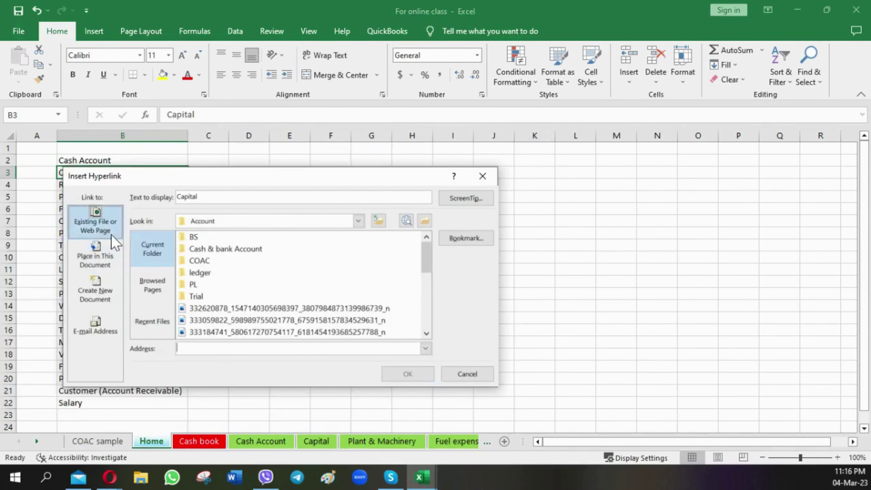
{"action": "left_click", "coordinate": [104, 264]}
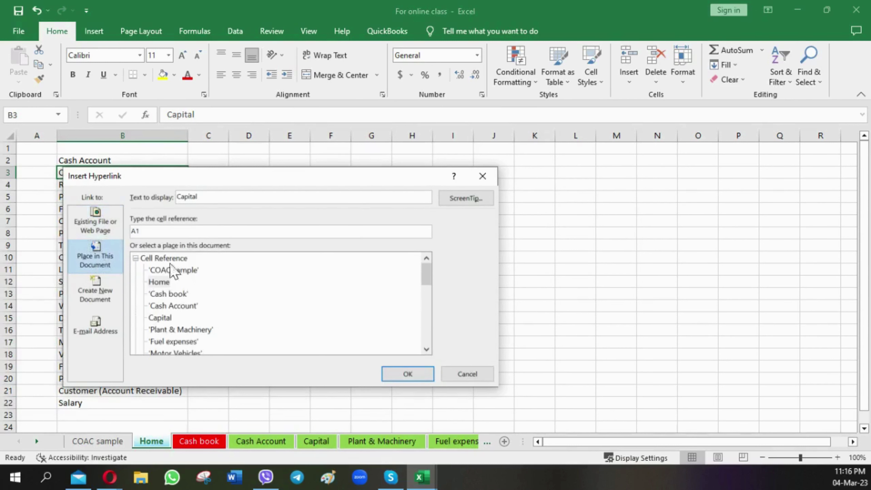
{"action": "left_click_drag", "start_coordinate": [170, 181], "coordinate": [240, 163]}
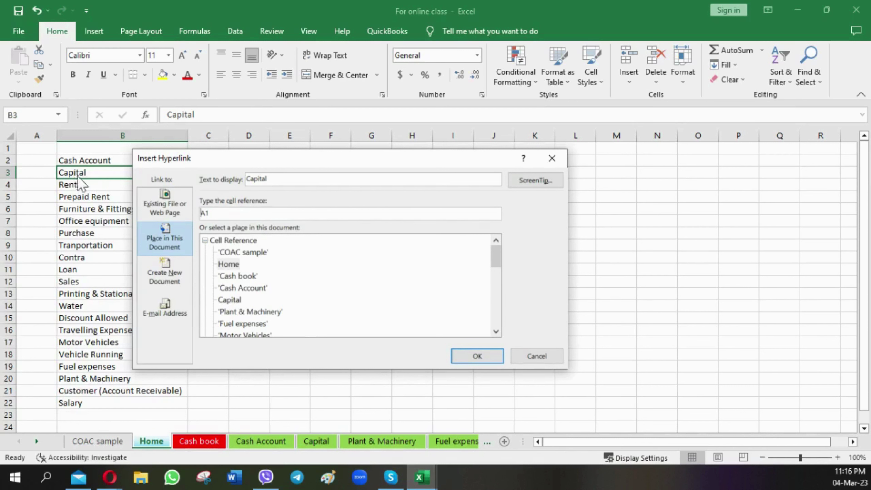
{"action": "left_click", "coordinate": [230, 300]}
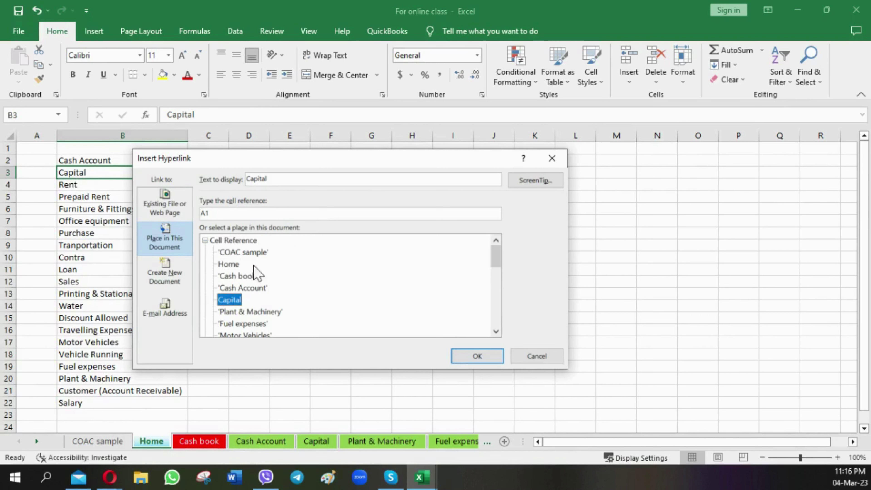
{"action": "left_click", "coordinate": [466, 360]}
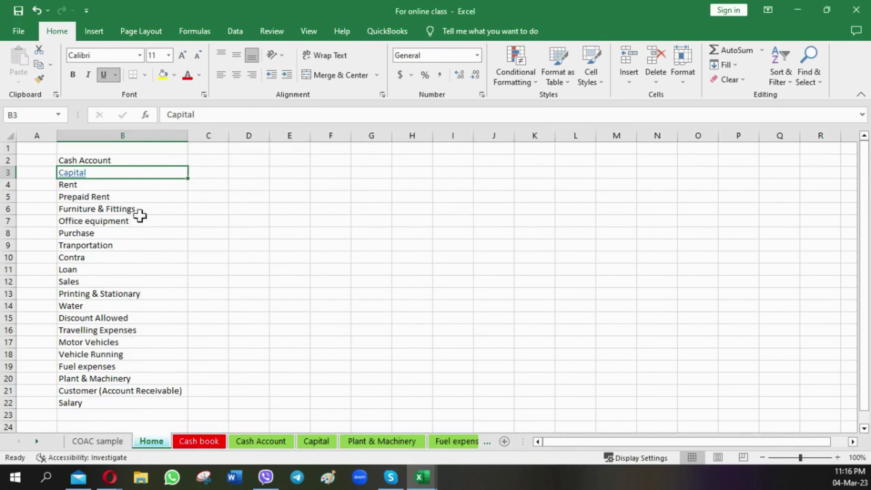
{"action": "left_click", "coordinate": [69, 177]}
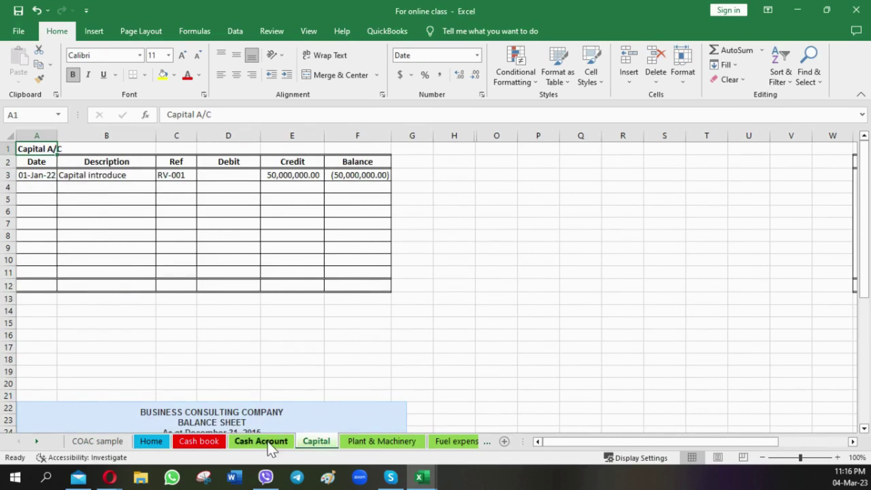
On the Cash Account sheet, examine the 02-Jan-22 rental building entry's empty COAC cell, description and CR amount.
{"action": "left_click", "coordinate": [274, 442]}
{"action": "left_click", "coordinate": [89, 191]}
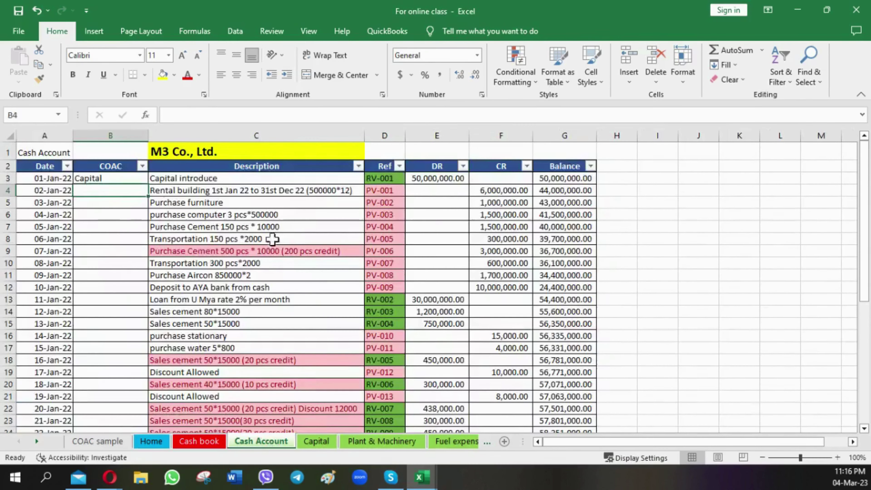
{"action": "left_click", "coordinate": [202, 192]}
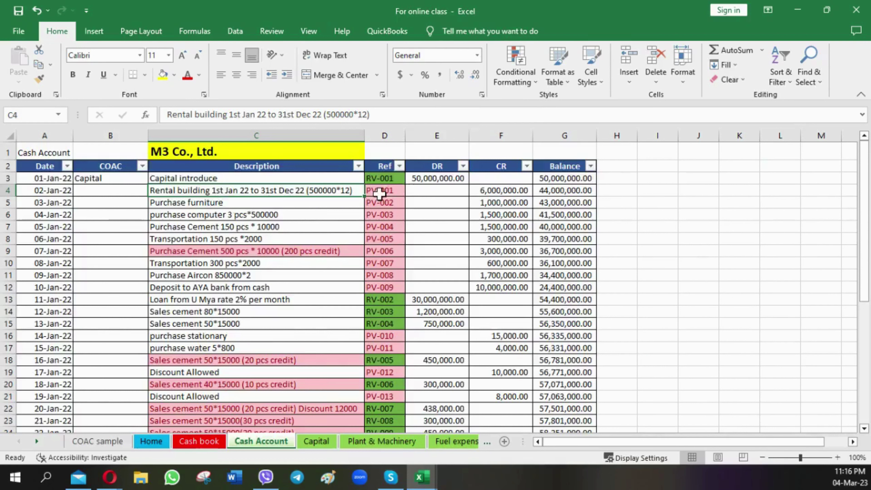
{"action": "left_click", "coordinate": [493, 191]}
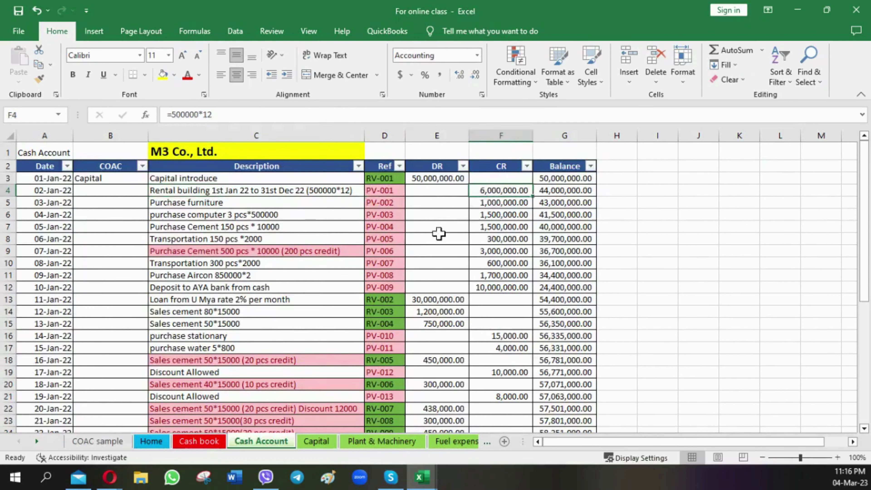
{"action": "left_click", "coordinate": [206, 191]}
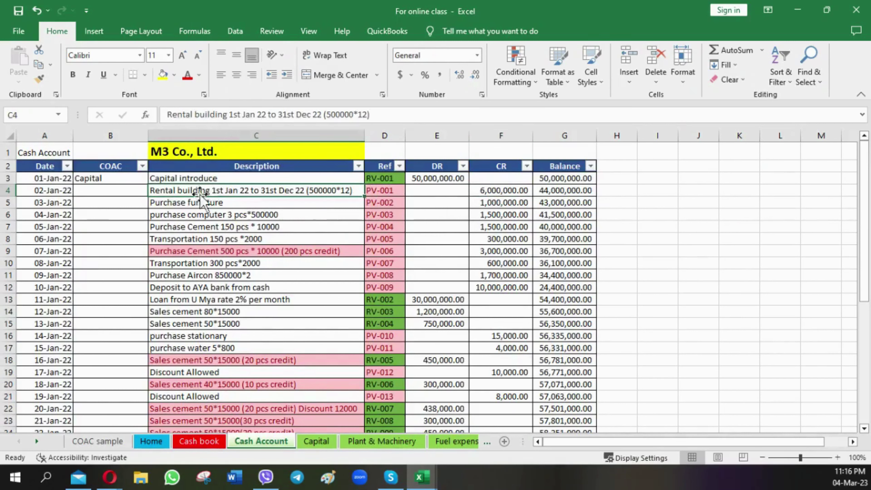
{"action": "left_click", "coordinate": [139, 193]}
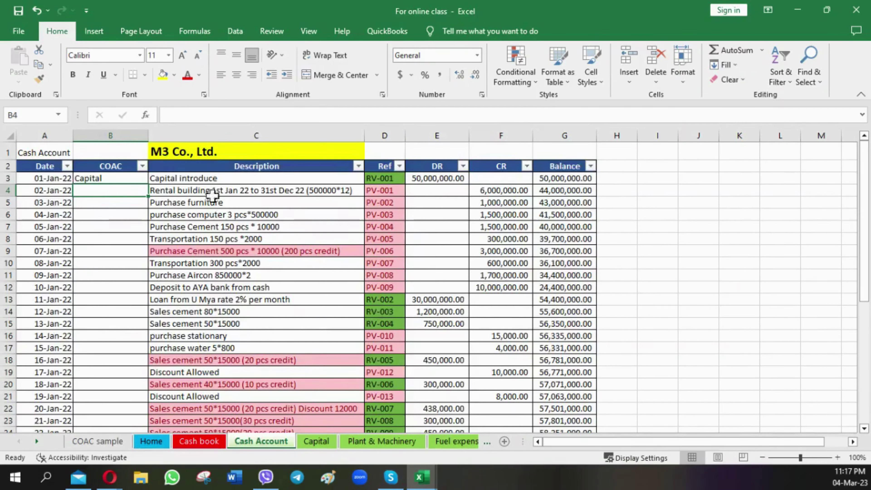
{"action": "left_click", "coordinate": [186, 191]}
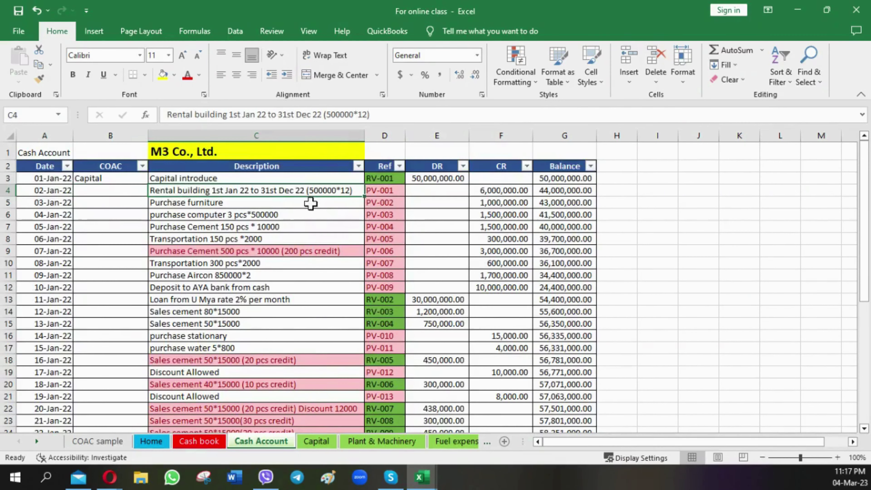
Enter 50000 in cell I4 beside the rental building row and select the cell above it.
{"action": "left_click", "coordinate": [648, 191]}
{"action": "type", "text": "5000"}
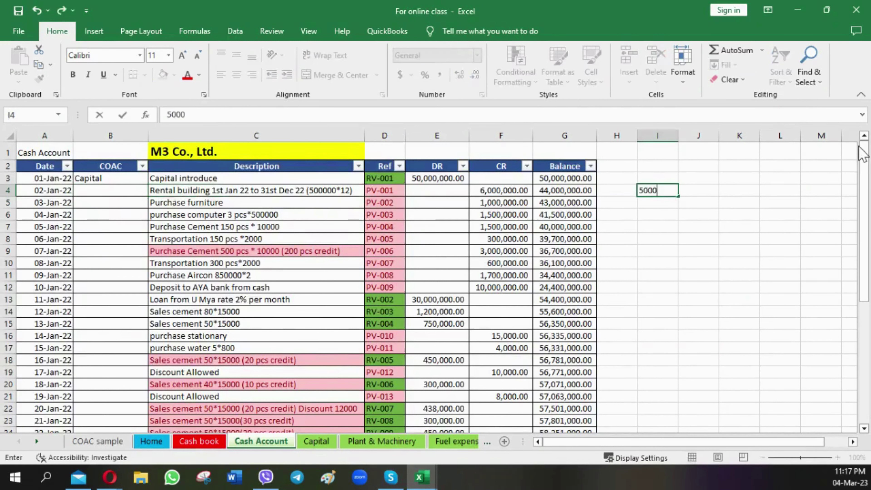
{"action": "type", "text": "0"}
{"action": "key", "text": "Return"}
{"action": "key", "text": "Up"}
{"action": "key", "text": "Up"}
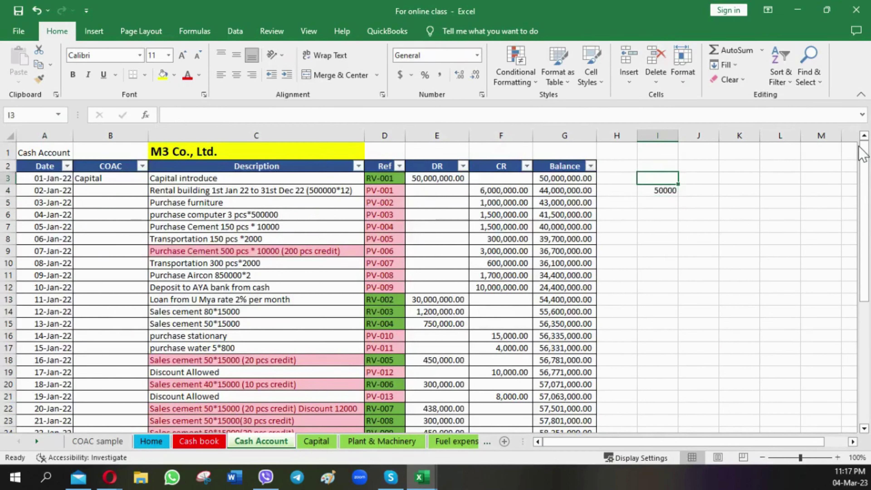
Set cell I4 beside the rental building row to 500000 and label the cell above it Jan.
{"action": "key", "text": "Down"}
{"action": "type", "text": "500000"}
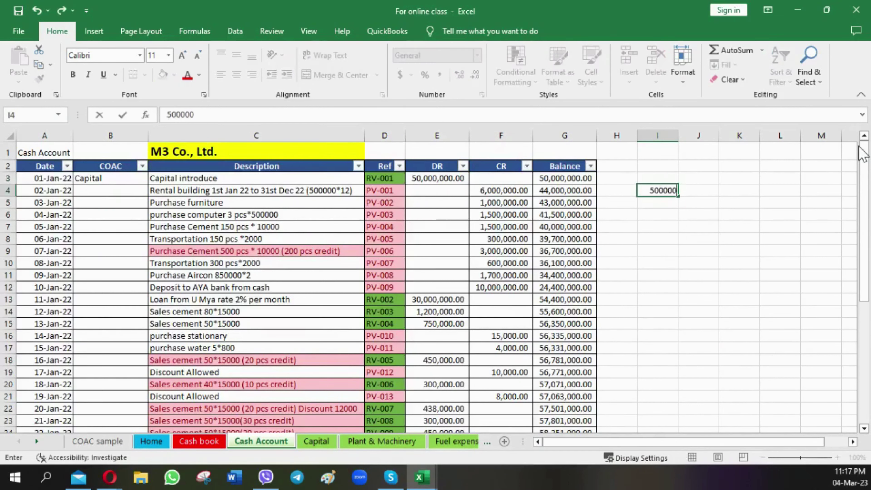
{"action": "key", "text": "Return"}
{"action": "key", "text": "Up"}
{"action": "key", "text": "Up"}
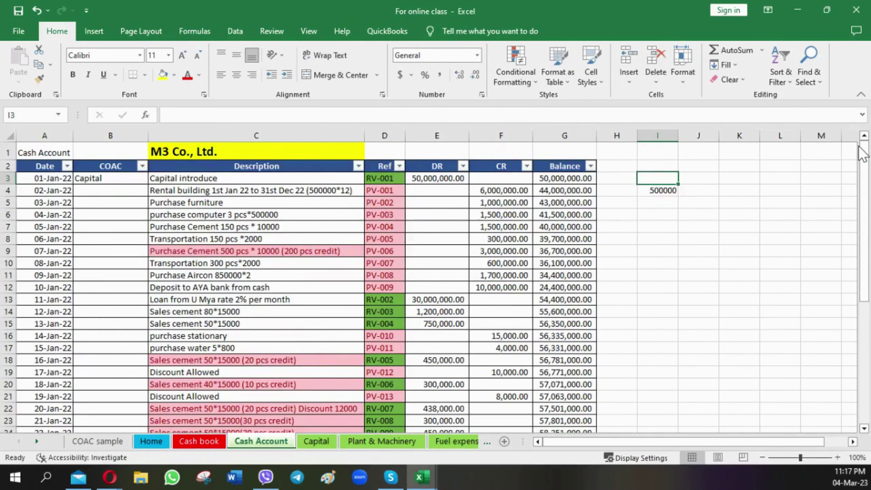
{"action": "type", "text": "Jan"}
{"action": "key", "text": "Tab"}
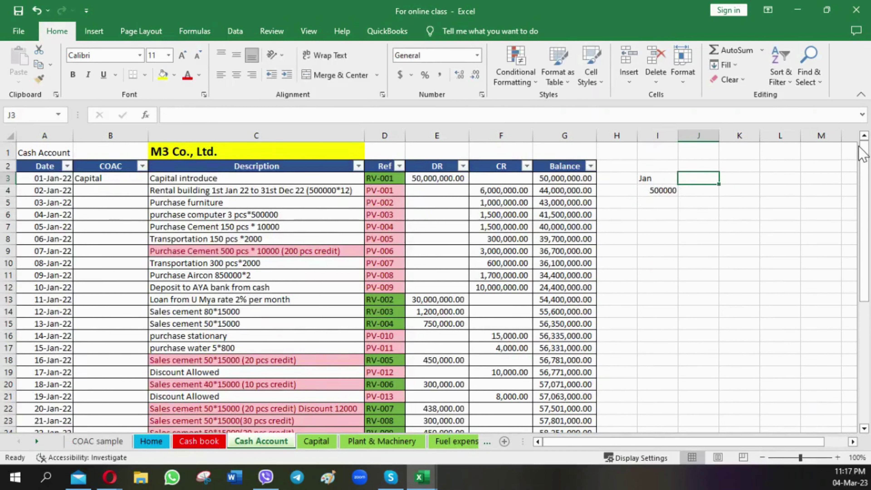
Enter 11 in cell J3 and the formula =500000*11 in J4, and compare that amount with the January rent.
{"action": "type", "text": "11"}
{"action": "key", "text": "Return"}
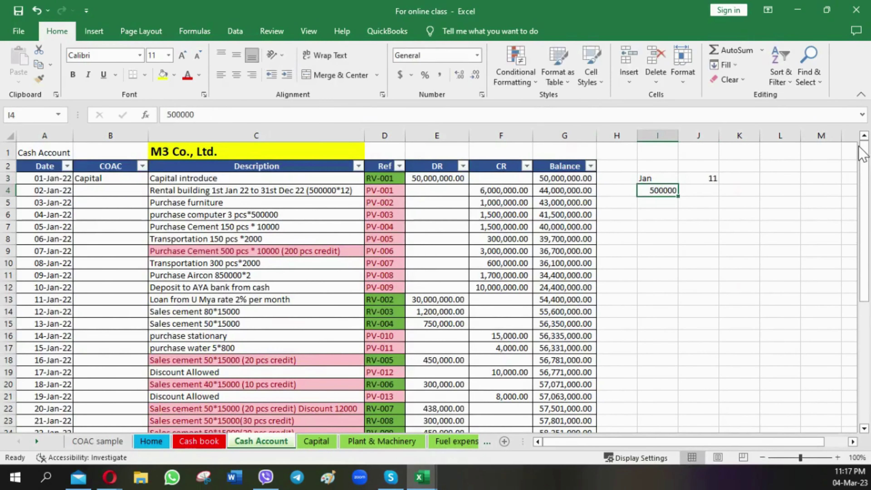
{"action": "key", "text": "Right"}
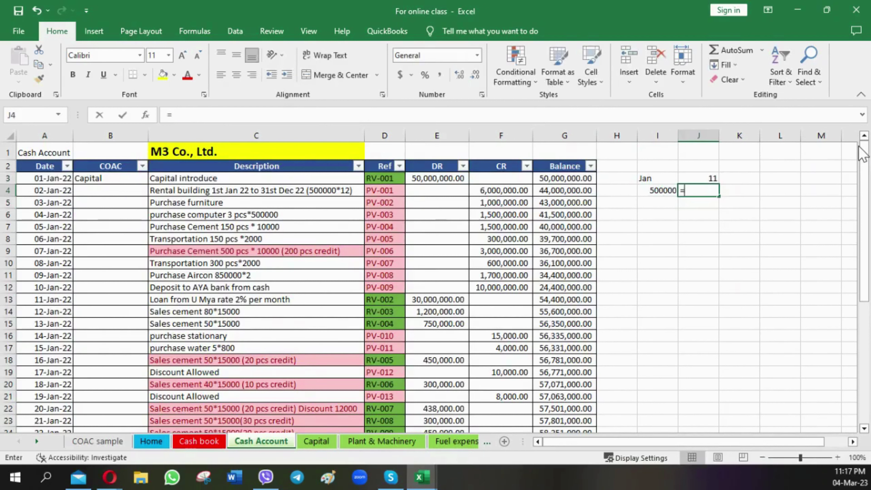
{"action": "type", "text": "=500000"}
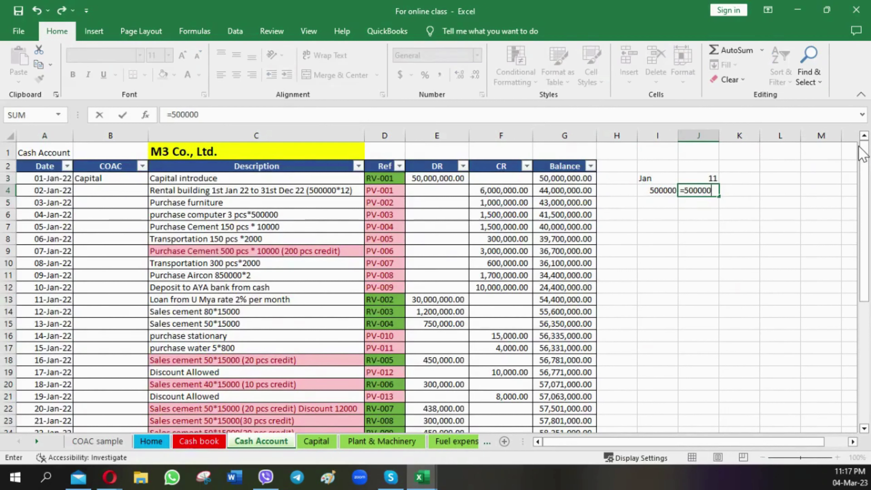
{"action": "type", "text": "*11"}
{"action": "key", "text": "Return"}
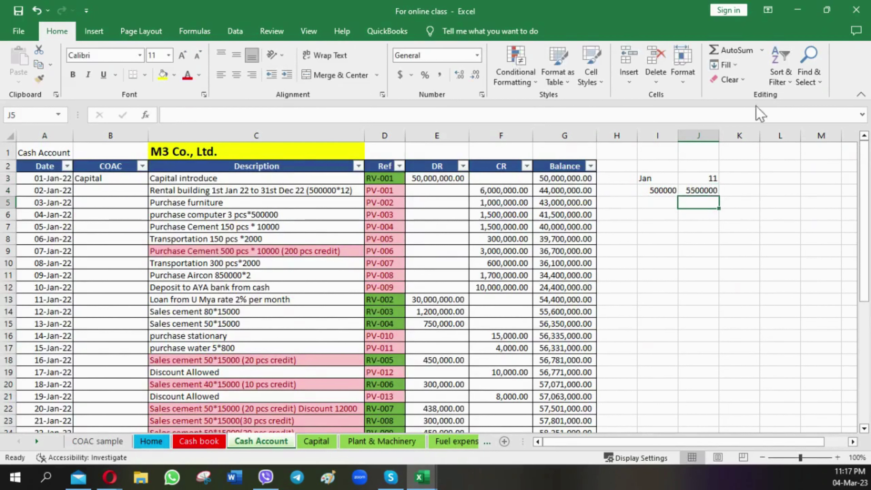
{"action": "left_click", "coordinate": [662, 189]}
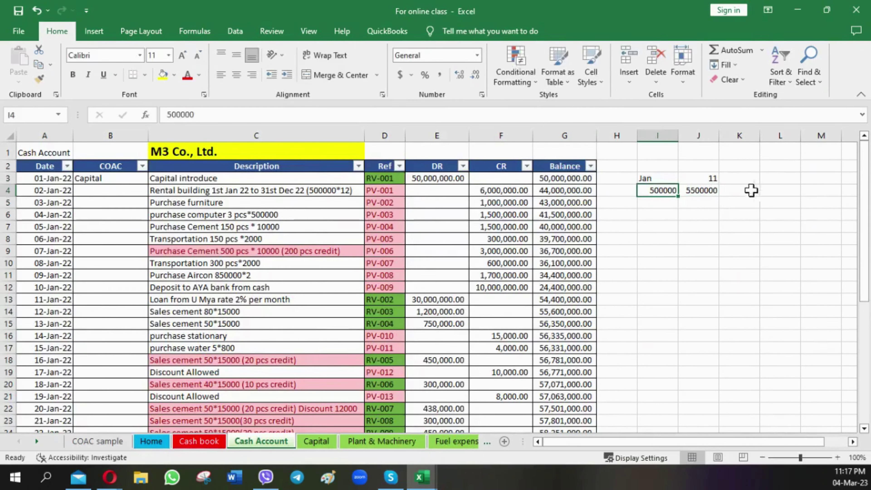
{"action": "left_click", "coordinate": [710, 191]}
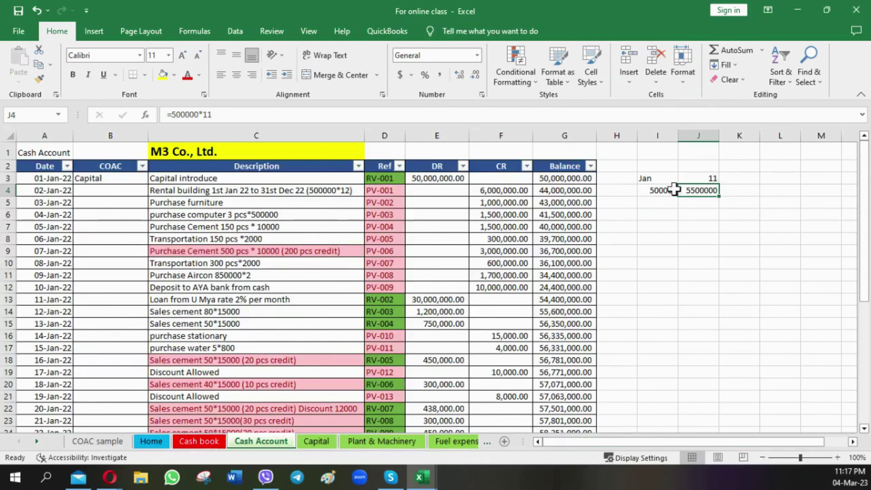
{"action": "left_click", "coordinate": [659, 191]}
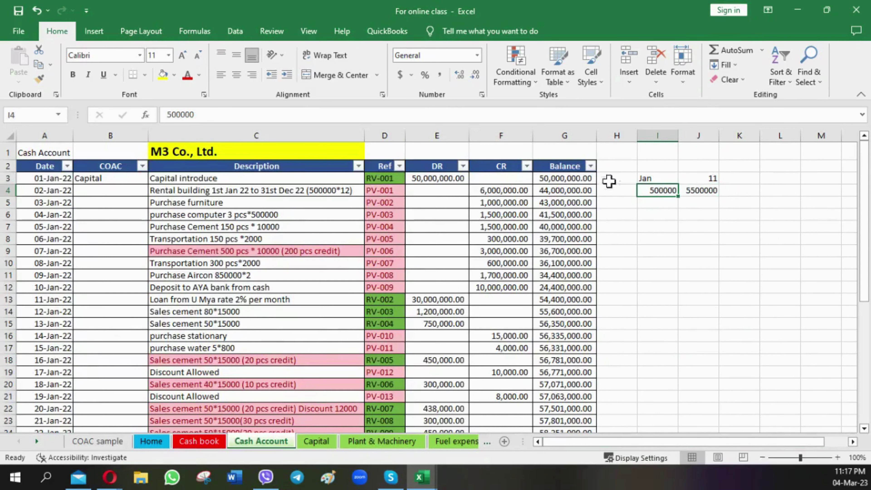
Assign the COAC name Rent to the 02-Jan-22 rental building entry and check it against the entry's CR amount.
{"action": "left_click", "coordinate": [137, 188]}
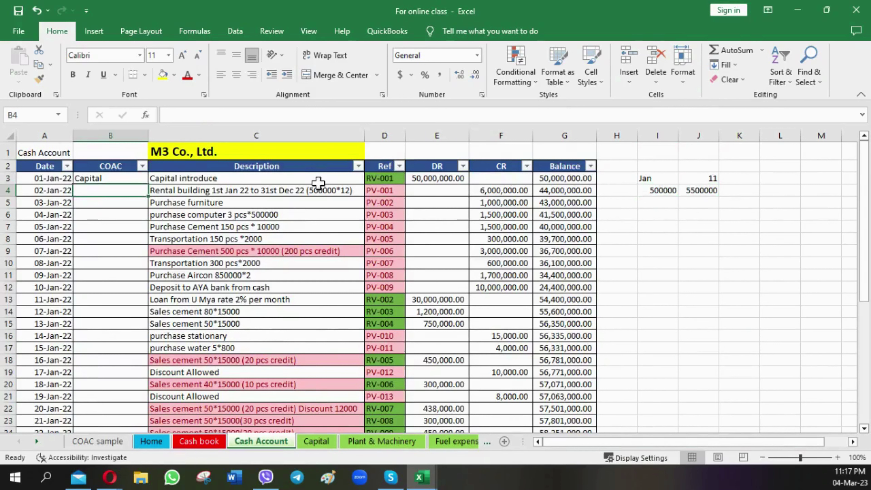
{"action": "type", "text": "Rent"}
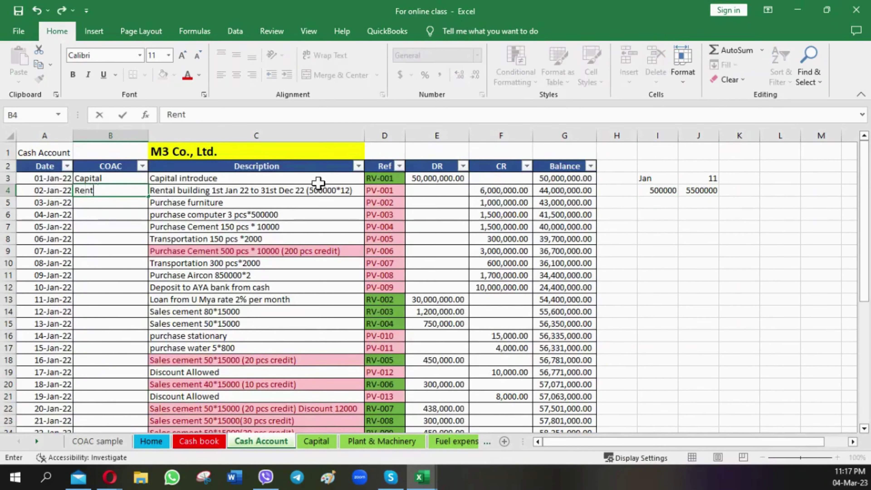
{"action": "key", "text": "Return"}
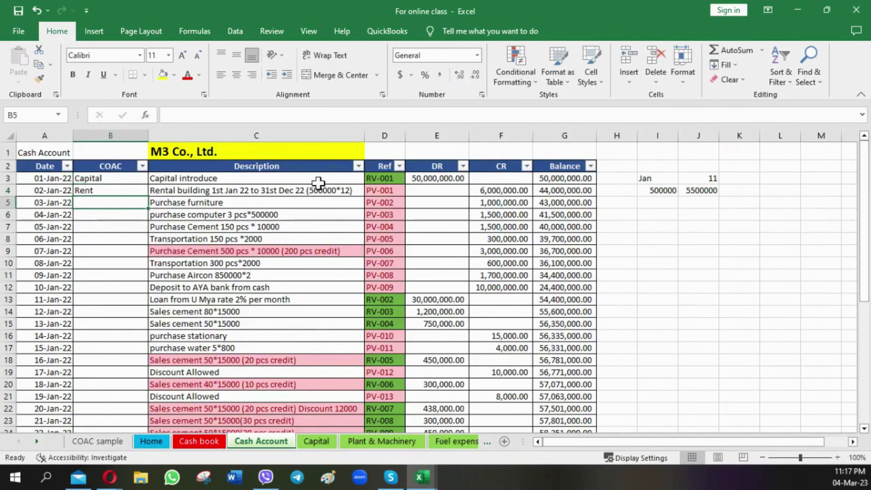
{"action": "key", "text": "Up"}
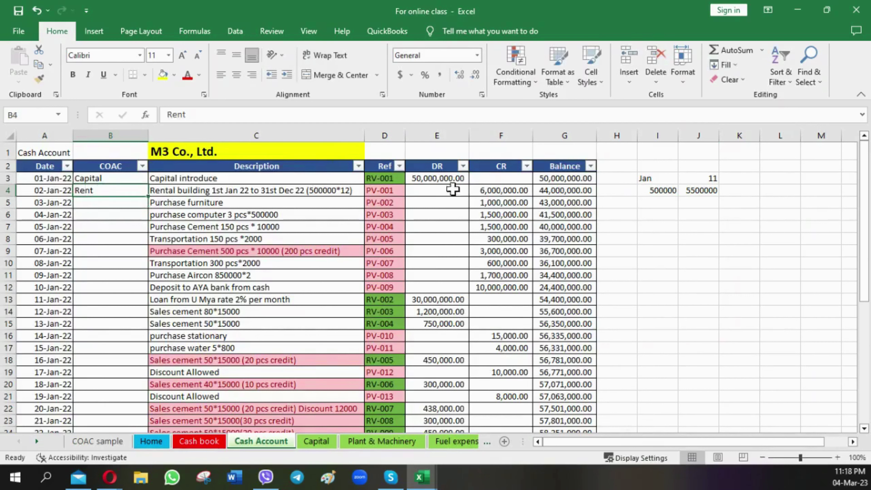
{"action": "left_click", "coordinate": [512, 191]}
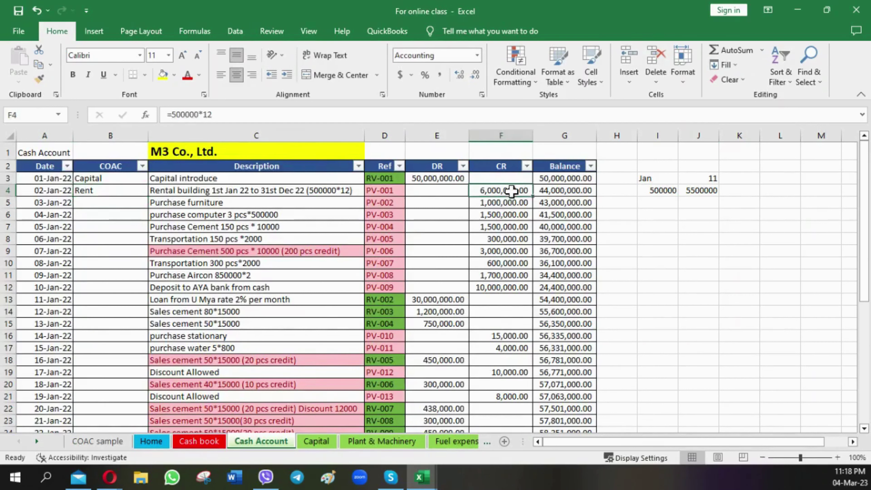
{"action": "left_click", "coordinate": [115, 190]}
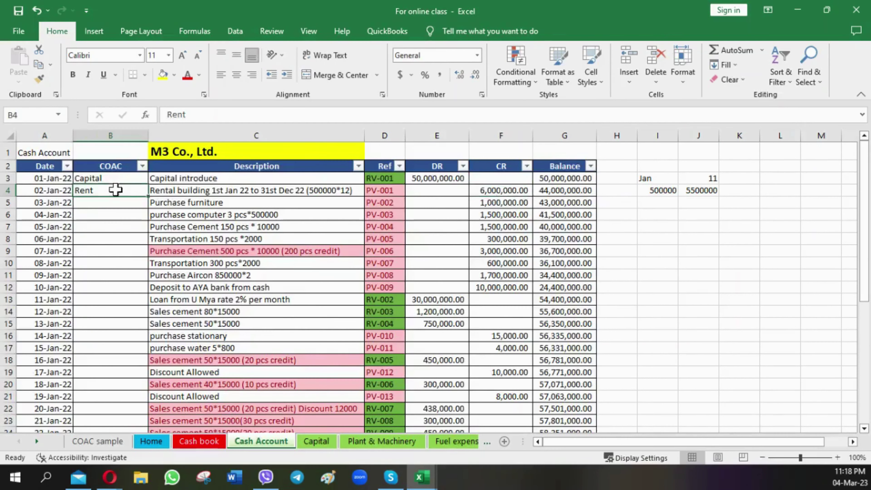
{"action": "left_click", "coordinate": [499, 191]}
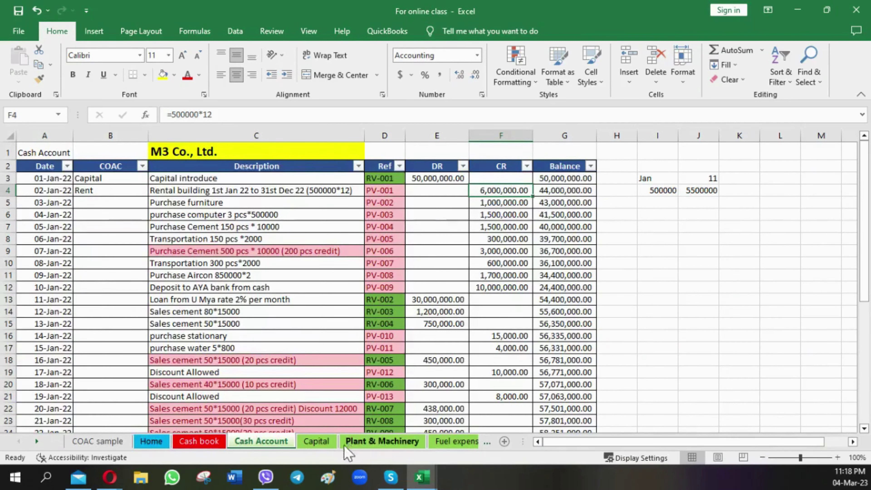
Open the Rent sheet and examine the date, description, ref and debit of its first posting.
{"action": "right_click", "coordinate": [37, 442]}
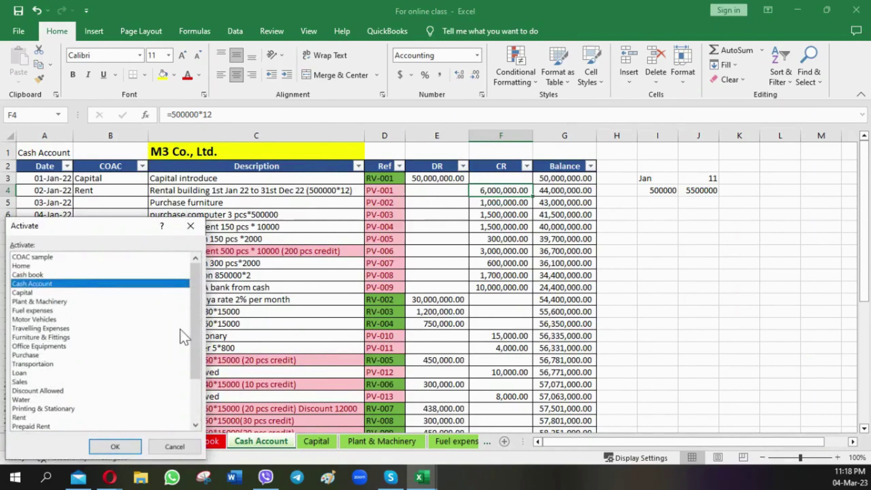
{"action": "left_click", "coordinate": [33, 416]}
{"action": "left_click", "coordinate": [114, 446]}
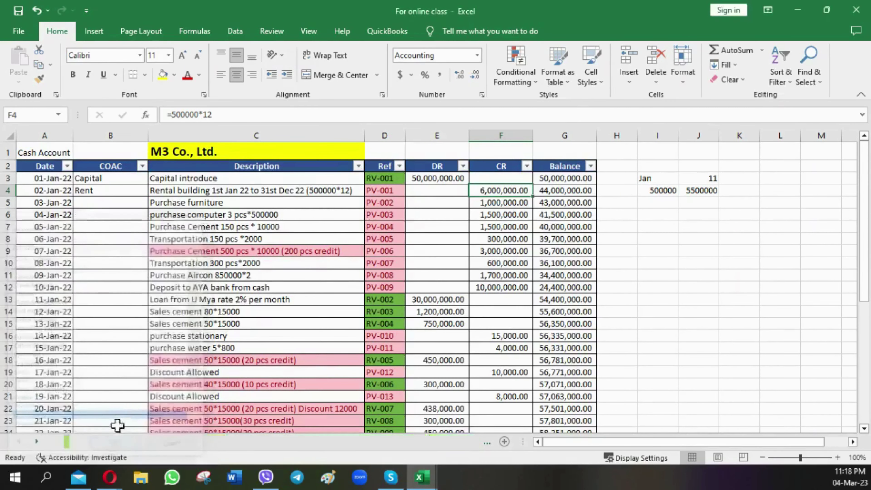
{"action": "left_click", "coordinate": [150, 273]}
{"action": "left_click", "coordinate": [69, 189]}
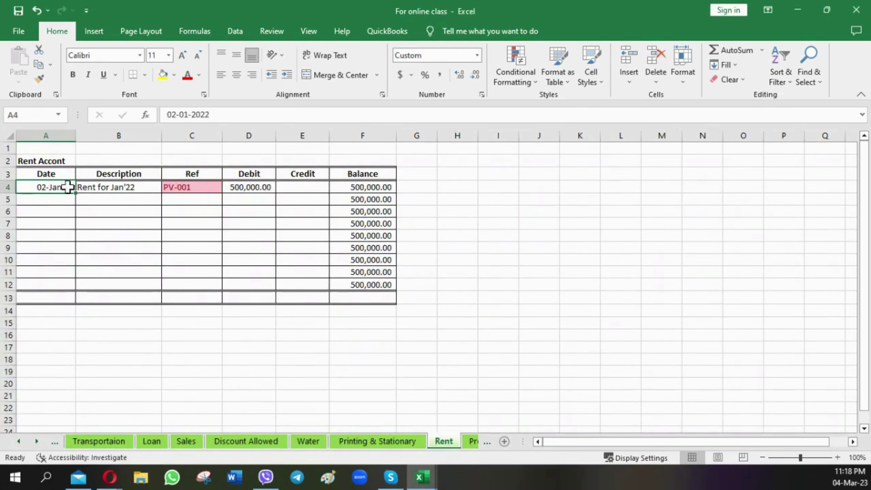
{"action": "left_click", "coordinate": [130, 190]}
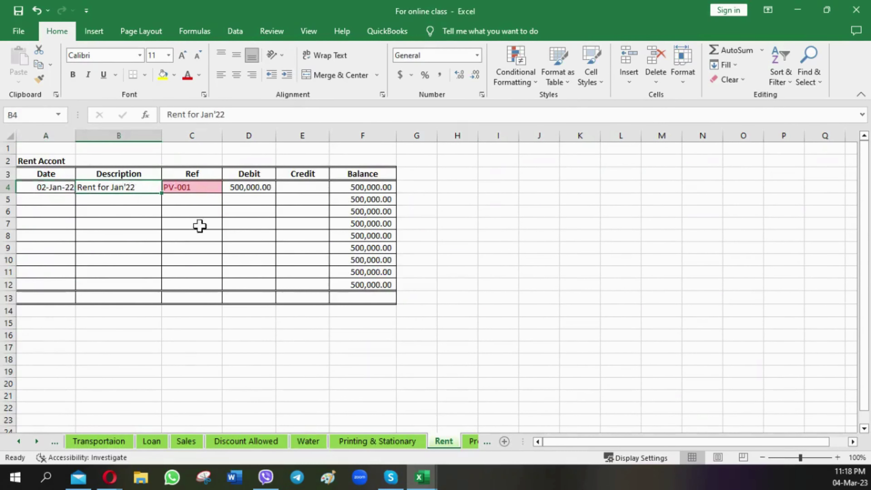
{"action": "left_click", "coordinate": [195, 187]}
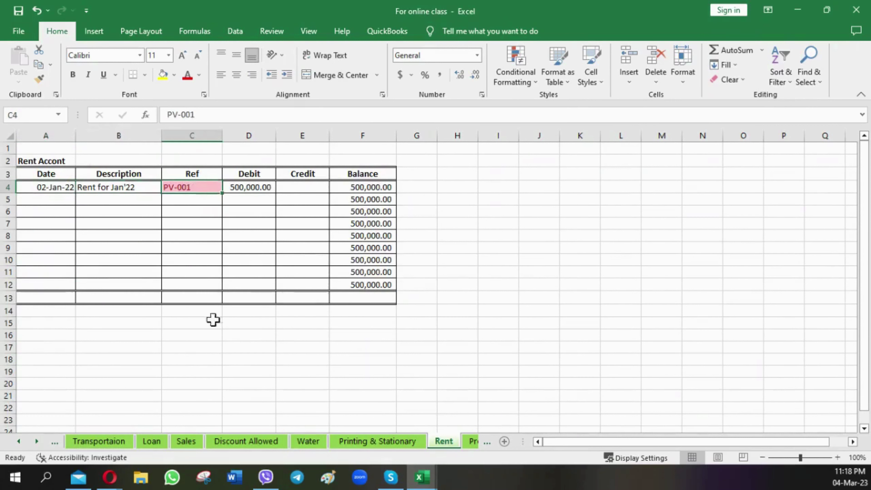
{"action": "left_click", "coordinate": [268, 187]}
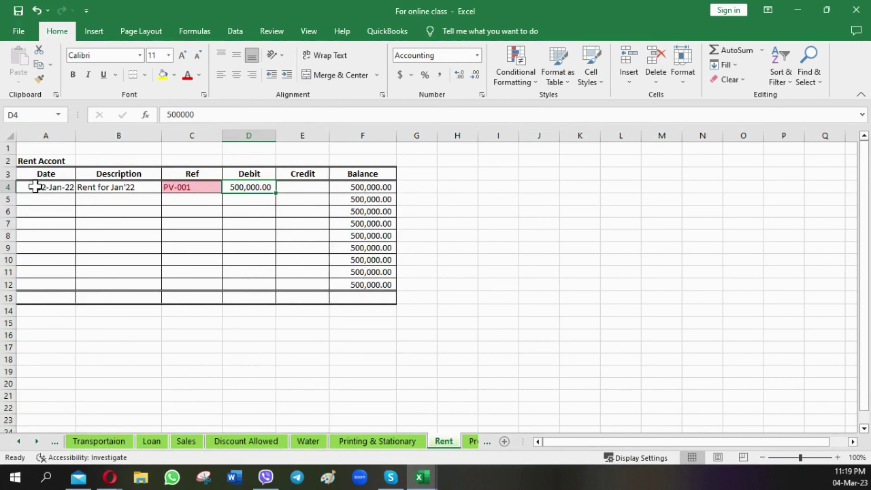
Clear the first posting's date, description, ref and debit on the Rent sheet, and return to the Cash Account sheet.
{"action": "left_click_drag", "start_coordinate": [34, 186], "coordinate": [237, 186]}
{"action": "key", "text": "Delete"}
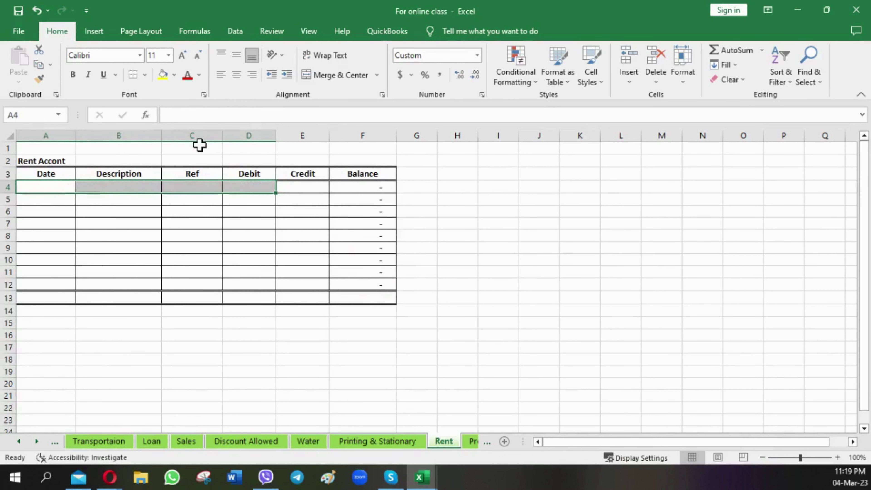
{"action": "left_click", "coordinate": [18, 441]}
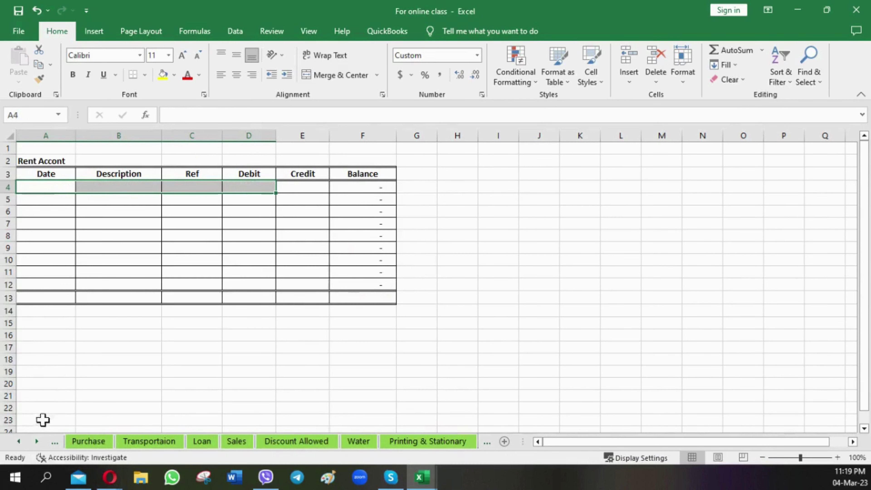
{"action": "right_click", "coordinate": [37, 444]}
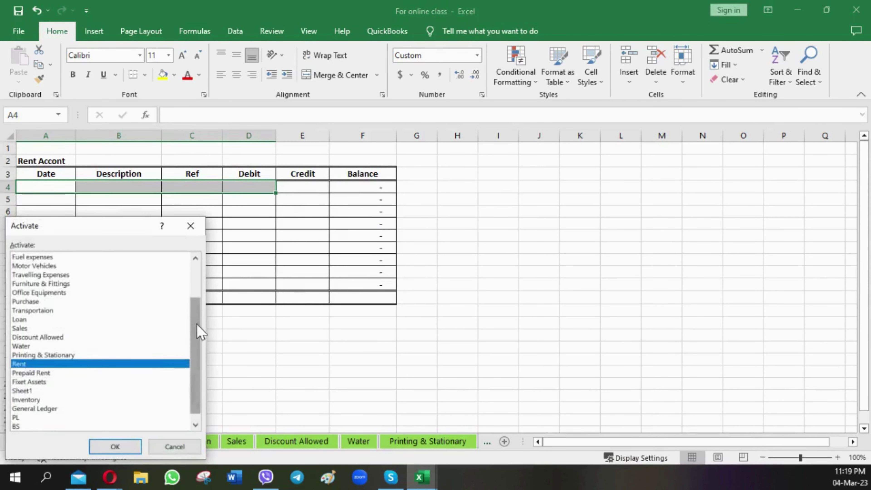
{"action": "left_click_drag", "start_coordinate": [198, 327], "coordinate": [202, 289]}
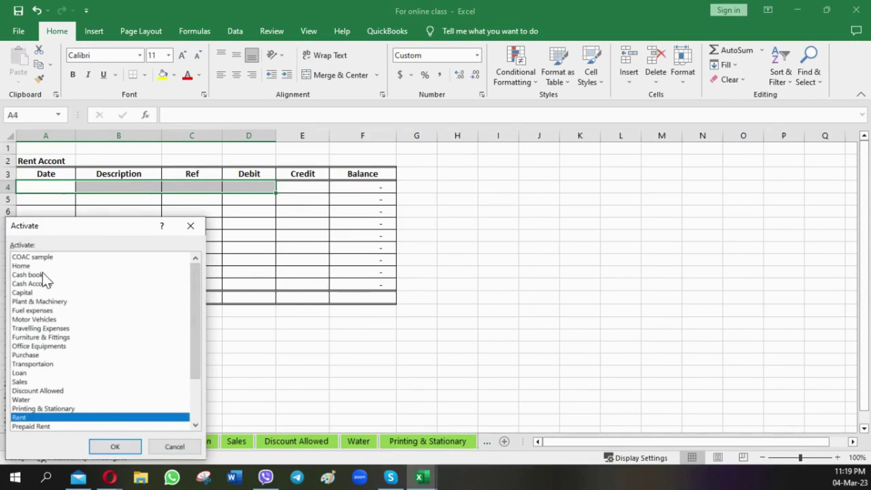
{"action": "left_click", "coordinate": [46, 285]}
{"action": "left_click", "coordinate": [116, 451]}
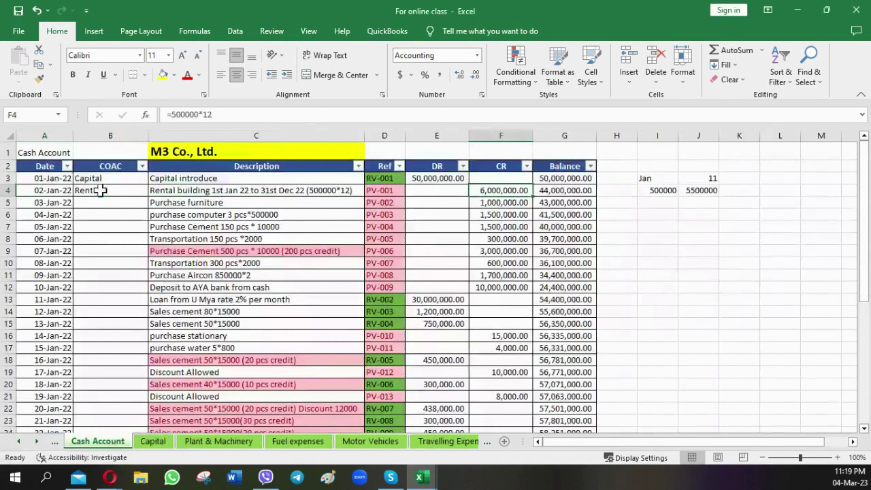
Change the rental building entry's COAC name to Prepaid Rent.
{"action": "left_click", "coordinate": [118, 193]}
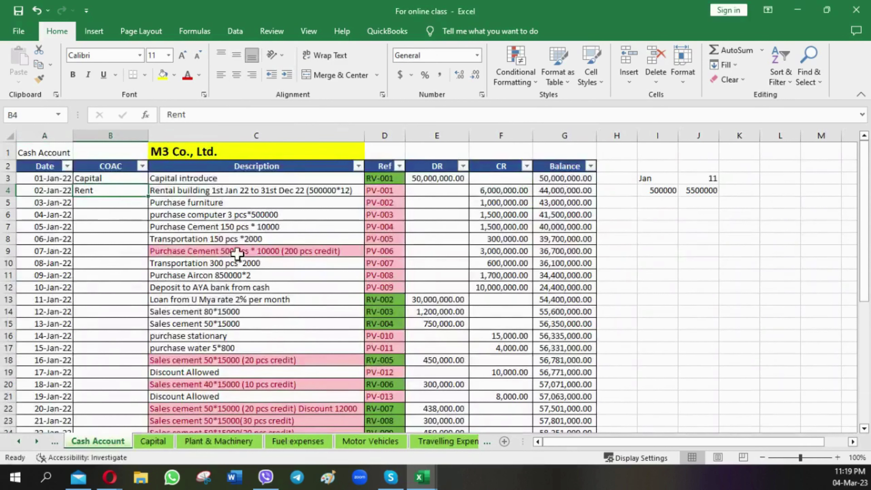
{"action": "type", "text": "Pre"}
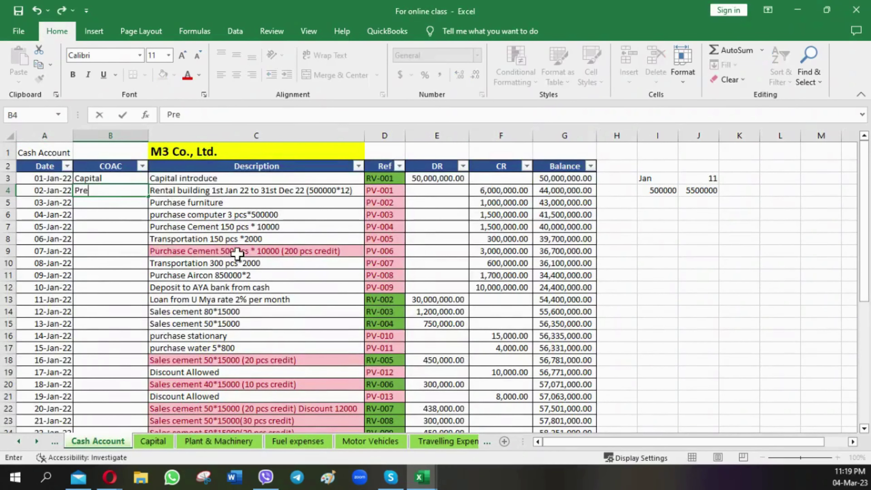
{"action": "type", "text": "paid Ren"}
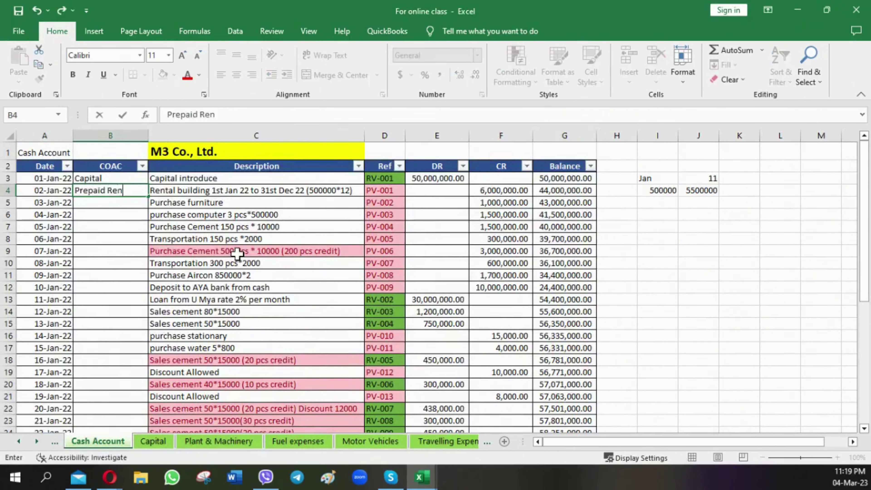
{"action": "type", "text": "t"}
{"action": "key", "text": "Return"}
Copy Prepaid Rent from the rental entry's COAC and paste it as a value over Rent in the Home sheet's account list.
{"action": "left_click", "coordinate": [132, 178]}
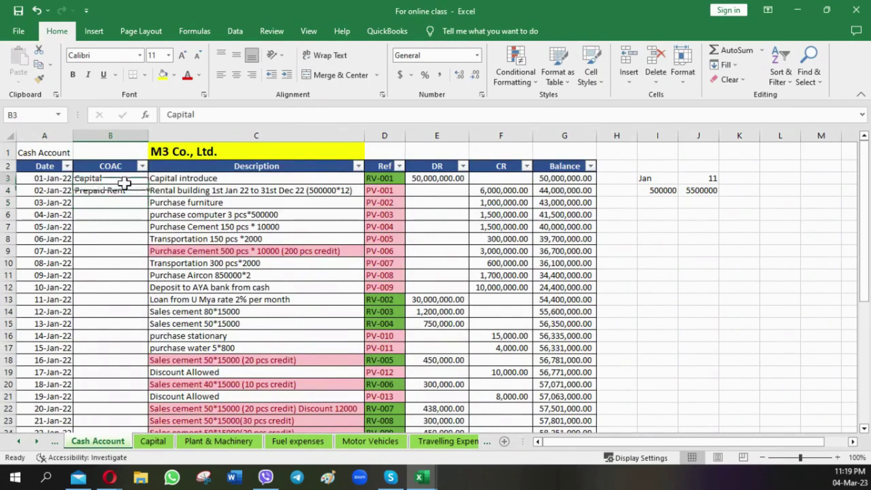
{"action": "left_click", "coordinate": [134, 191]}
{"action": "key", "text": "ctrl+c"}
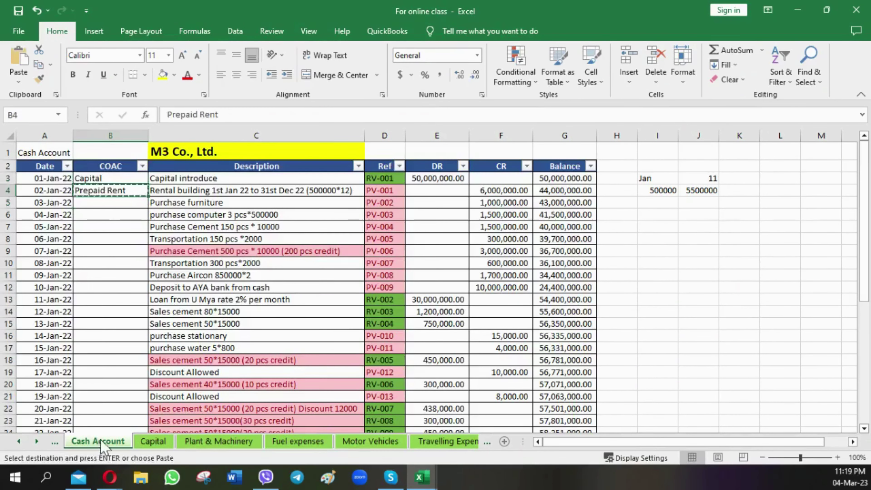
{"action": "left_click", "coordinate": [19, 442]}
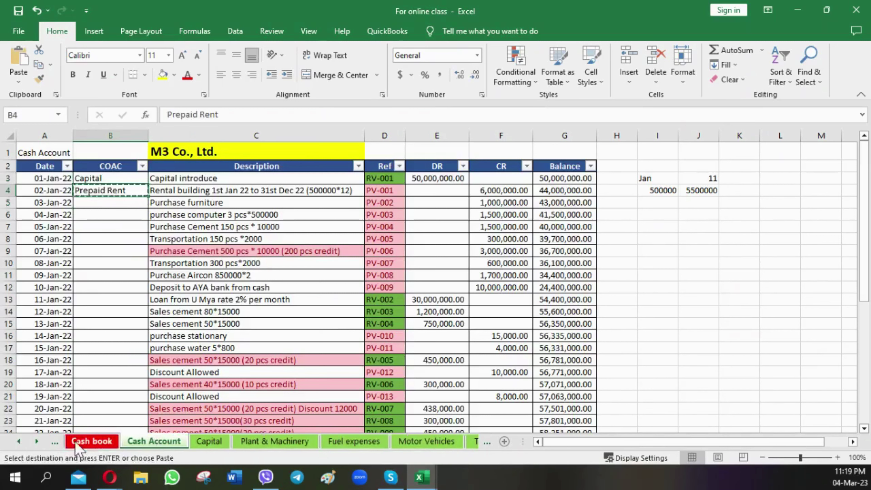
{"action": "left_click", "coordinate": [20, 441]}
{"action": "left_click", "coordinate": [20, 442]}
{"action": "left_click", "coordinate": [149, 441]}
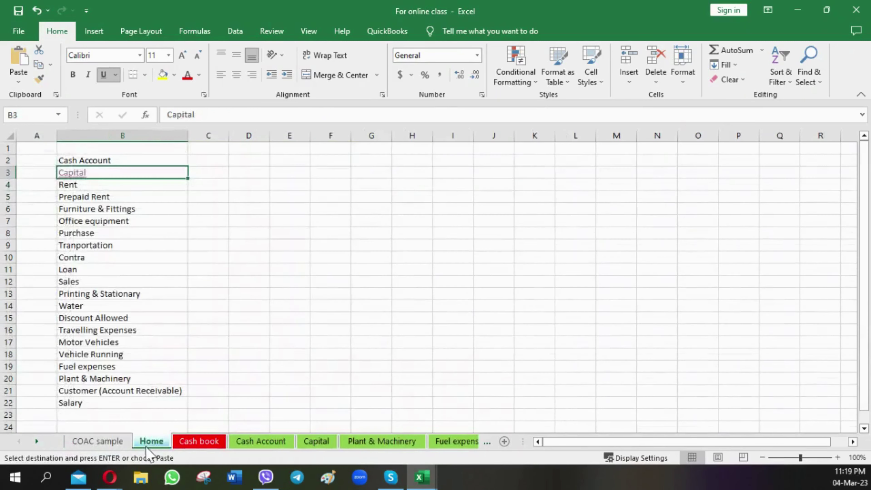
{"action": "right_click", "coordinate": [95, 184]}
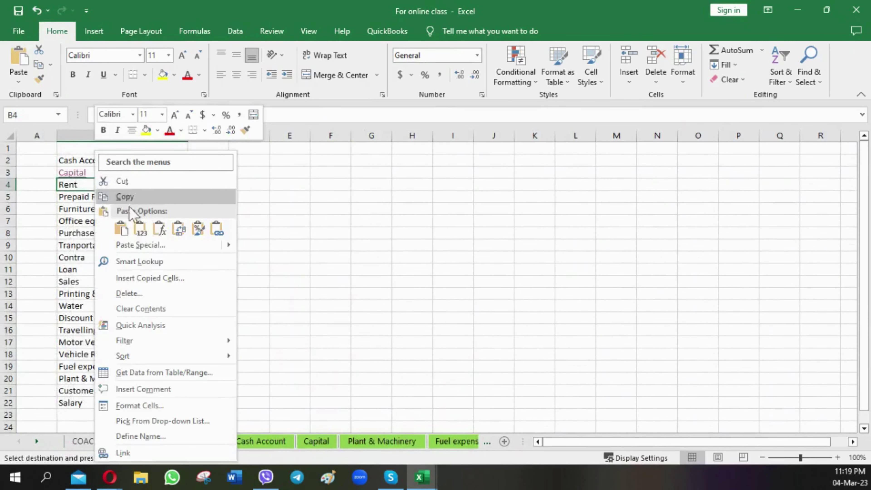
{"action": "left_click", "coordinate": [139, 232]}
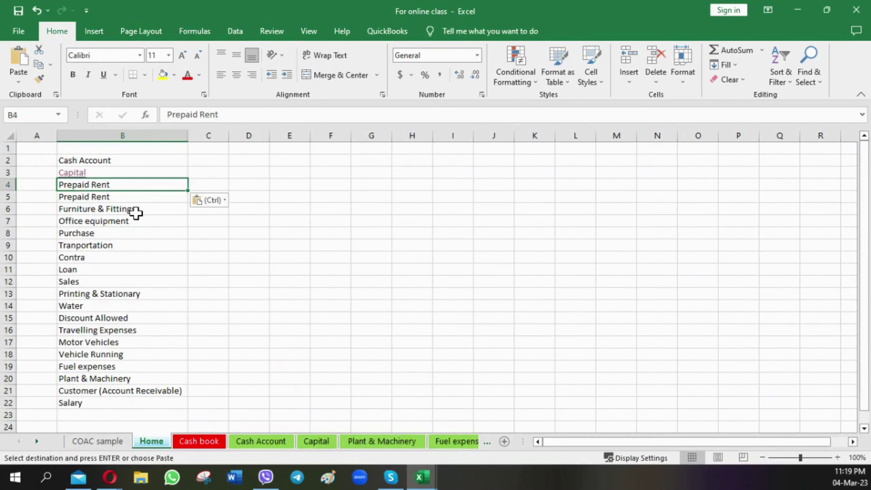
{"action": "key", "text": "ctrl"}
{"action": "key", "text": "ctrl"}
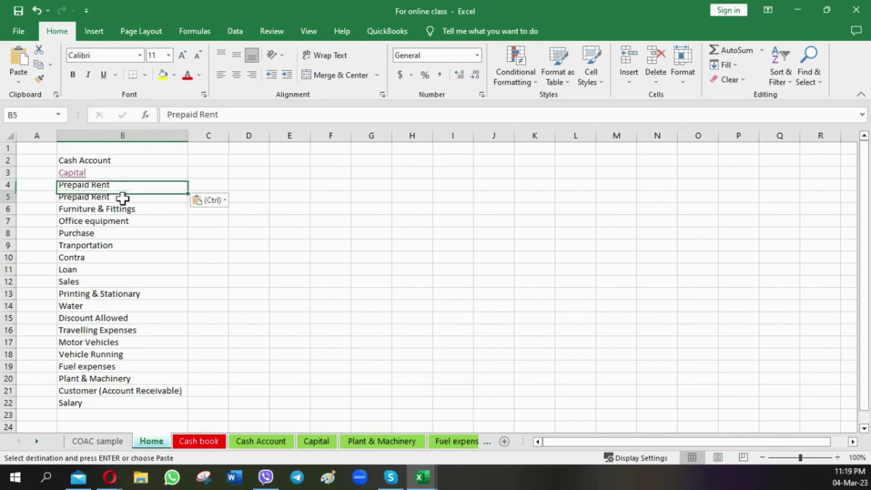
Clear the duplicate Prepaid Rent in cell B5 of the account list and delete the emptied row.
{"action": "left_click", "coordinate": [121, 196]}
{"action": "key", "text": "Delete"}
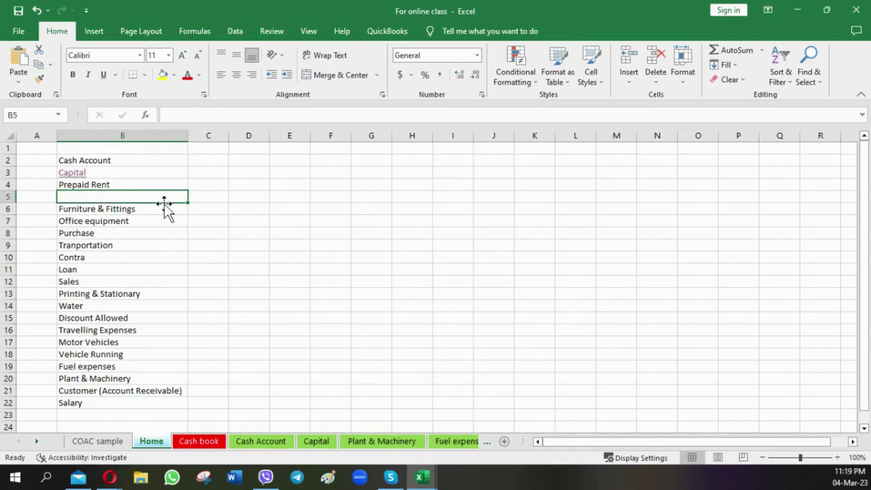
{"action": "key", "text": "Down"}
{"action": "key", "text": "Down"}
{"action": "key", "text": "Down"}
{"action": "key", "text": "Down"}
{"action": "key", "text": "Down"}
{"action": "key", "text": "Down"}
{"action": "key", "text": "Down"}
{"action": "key", "text": "Down"}
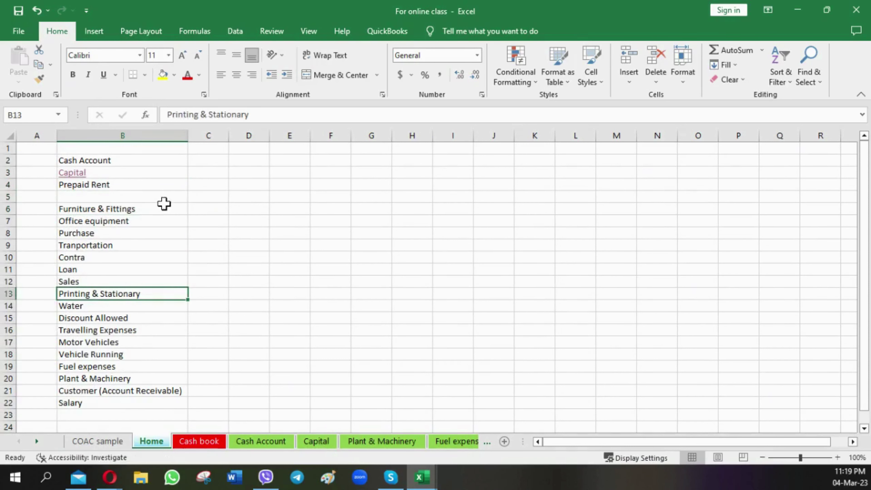
{"action": "left_click", "coordinate": [120, 208]}
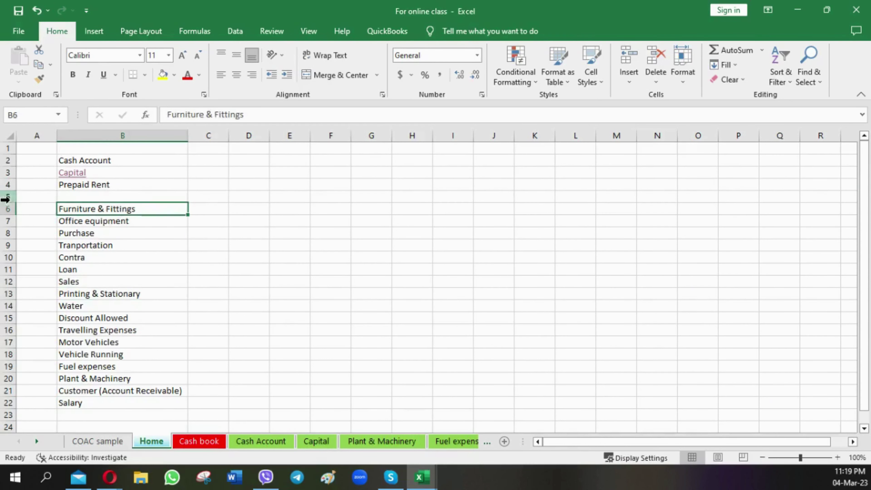
{"action": "left_click", "coordinate": [5, 197]}
{"action": "key", "text": "ctrl+minus"}
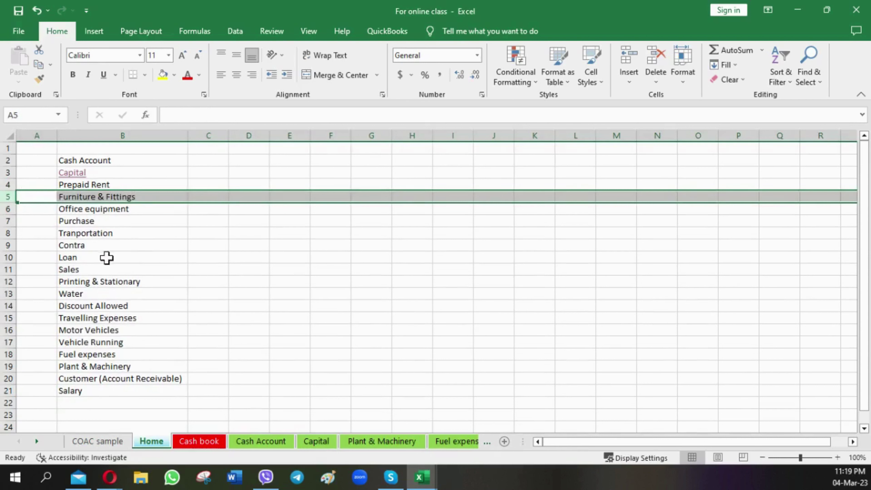
Add Rent below Salary at the end of the account list.
{"action": "left_click", "coordinate": [88, 403]}
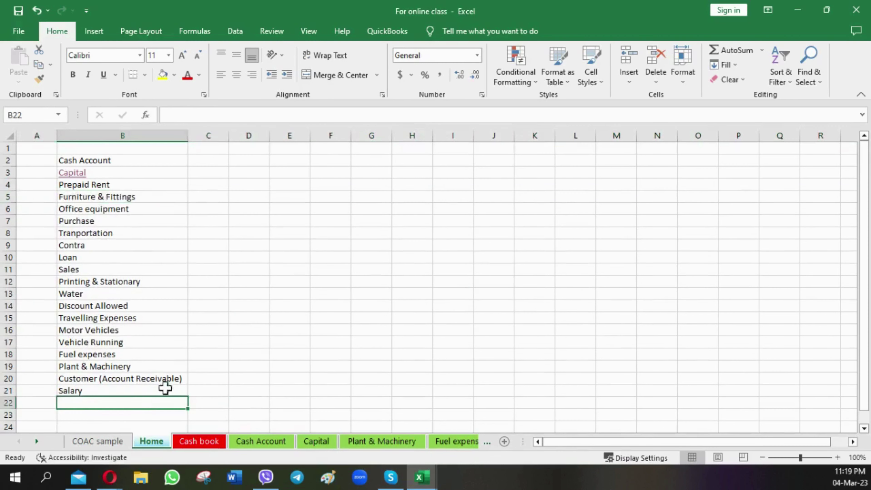
{"action": "type", "text": "Rent"}
{"action": "key", "text": "Return"}
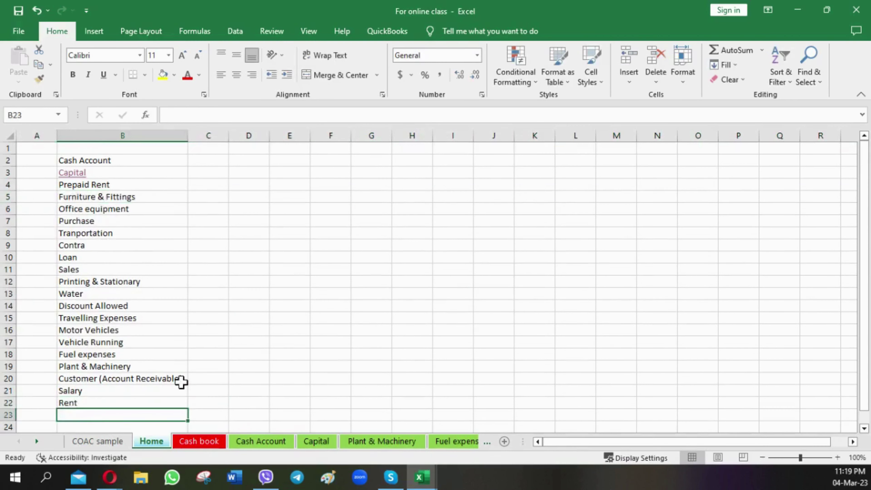
Hyperlink the Prepaid Rent account name in cell B4 to the Prepaid Rent sheet in this document.
{"action": "key", "text": "Up"}
{"action": "key", "text": "Up"}
{"action": "key", "text": "Up"}
{"action": "key", "text": "Up"}
{"action": "key", "text": "Up"}
{"action": "key", "text": "Up"}
{"action": "key", "text": "Up"}
{"action": "key", "text": "Up"}
{"action": "key", "text": "Up"}
{"action": "key", "text": "Up"}
{"action": "key", "text": "Up"}
{"action": "key", "text": "Up"}
{"action": "key", "text": "Up"}
{"action": "key", "text": "Up"}
{"action": "key", "text": "Up"}
{"action": "key", "text": "Up"}
{"action": "key", "text": "Up"}
{"action": "key", "text": "Up"}
{"action": "key", "text": "Up"}
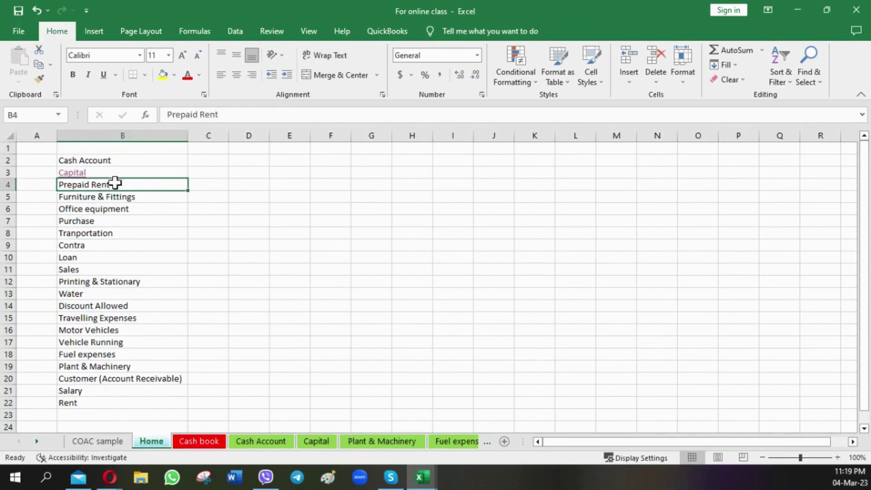
{"action": "right_click", "coordinate": [115, 186]}
{"action": "left_click", "coordinate": [157, 454]}
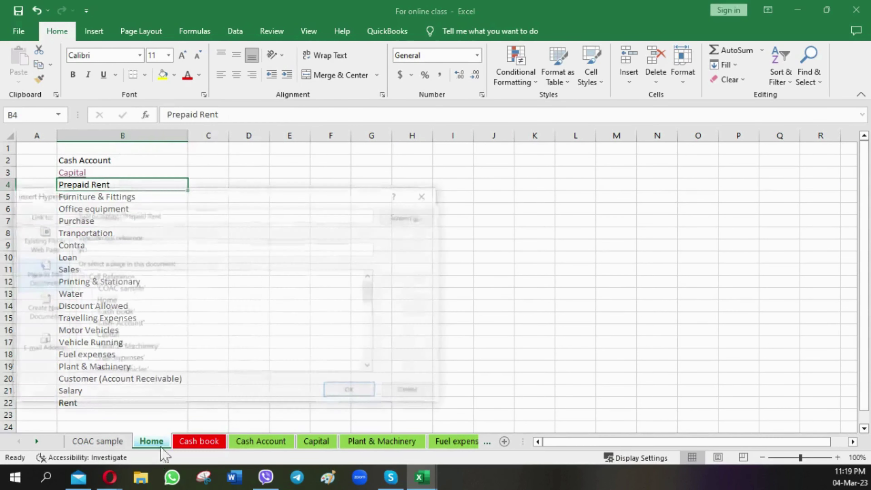
{"action": "left_click_drag", "start_coordinate": [179, 195], "coordinate": [233, 143]}
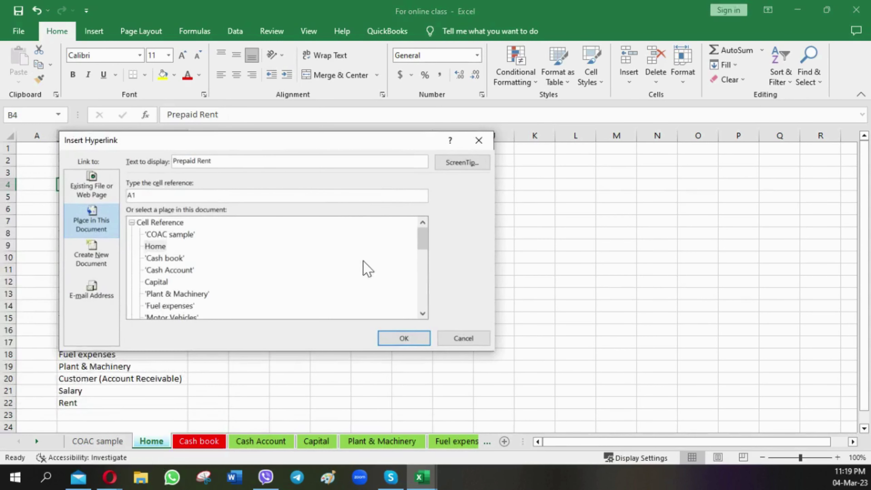
{"action": "left_click_drag", "start_coordinate": [422, 242], "coordinate": [423, 280]}
{"action": "left_click", "coordinate": [169, 305]}
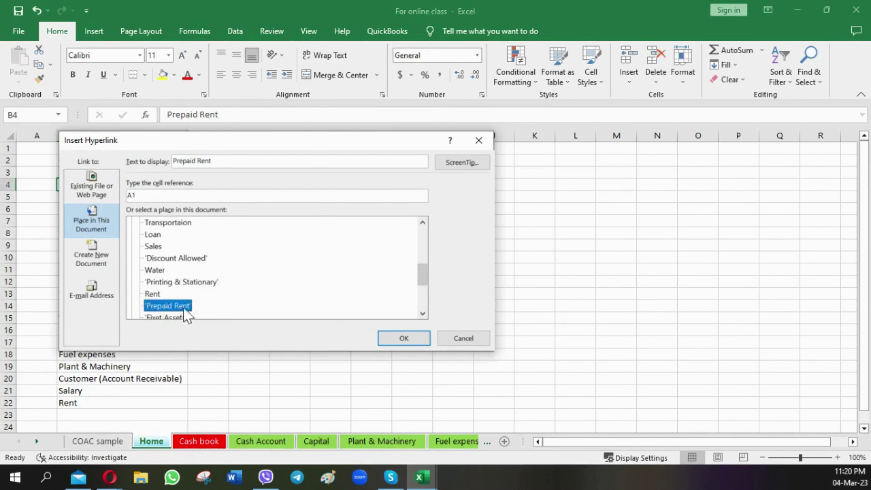
{"action": "left_click", "coordinate": [403, 338]}
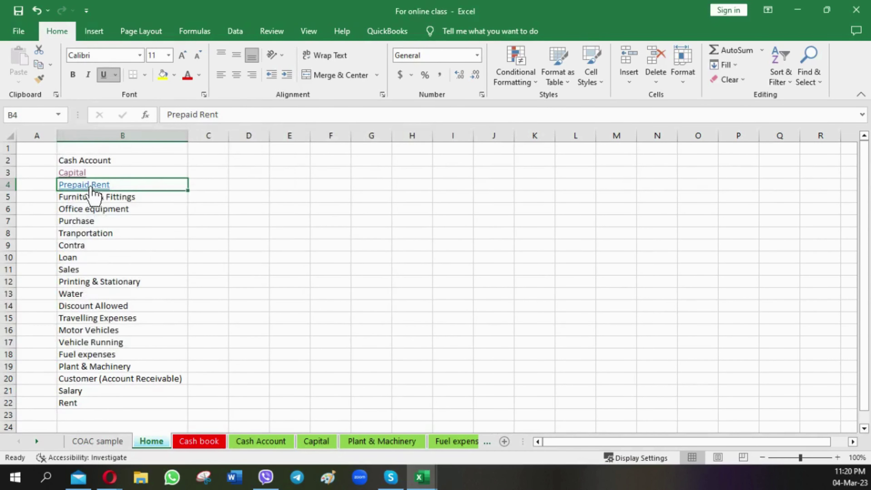
Follow the Prepaid Rent link to its sheet and fit the Description column's width to its contents.
{"action": "left_click", "coordinate": [90, 186]}
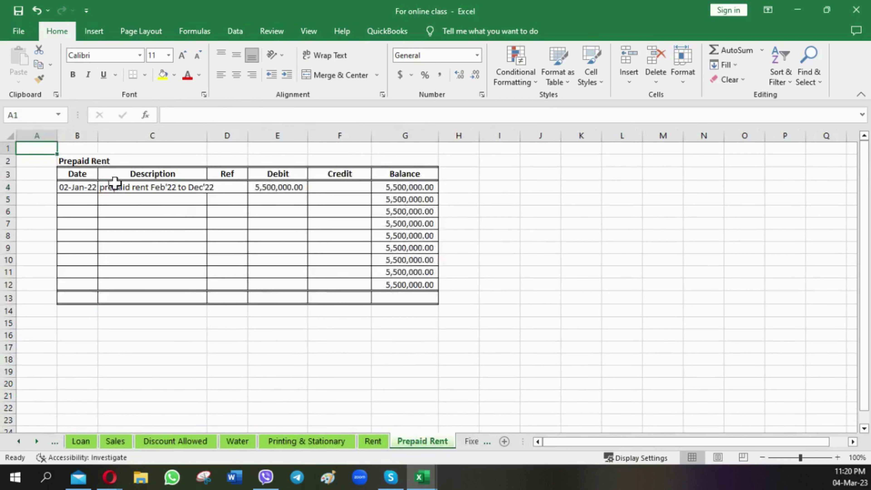
{"action": "left_click", "coordinate": [146, 188]}
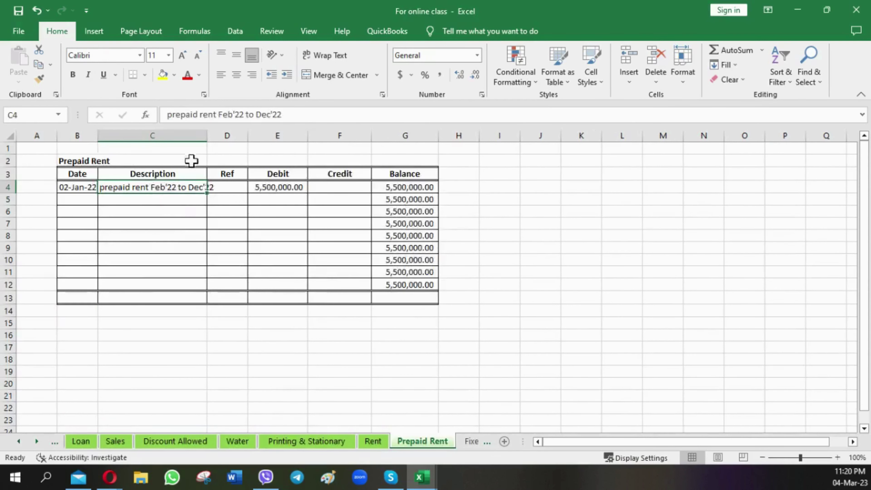
{"action": "double_click", "coordinate": [210, 135]}
Change the debit of the 02-Jan-22 prepaid rent posting to =500000*12.
{"action": "left_click", "coordinate": [286, 190]}
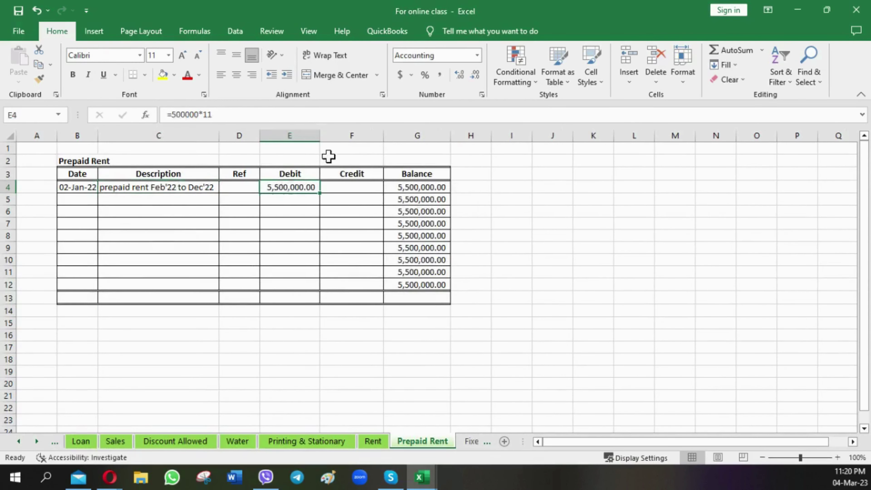
{"action": "type", "text": "60"}
{"action": "key", "text": "Escape"}
{"action": "type", "text": "="}
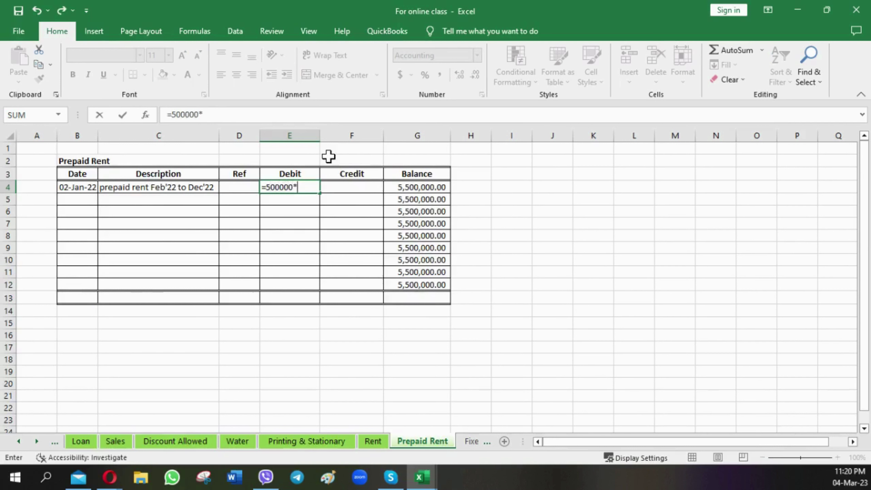
{"action": "key", "text": "ctrl+Return"}
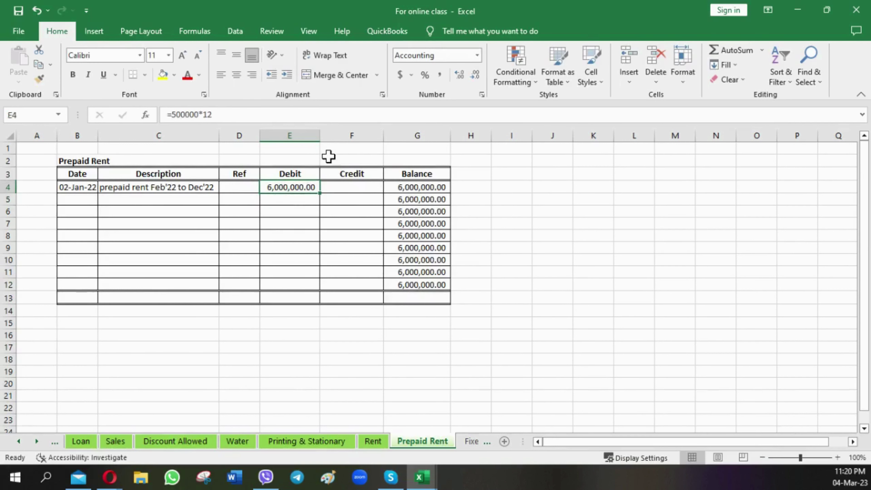
Hyperlink the Prepaid Rent sheet's title in cell B2 to the Home sheet, and follow the link back to Home.
{"action": "left_click", "coordinate": [84, 159]}
{"action": "right_click", "coordinate": [84, 159]}
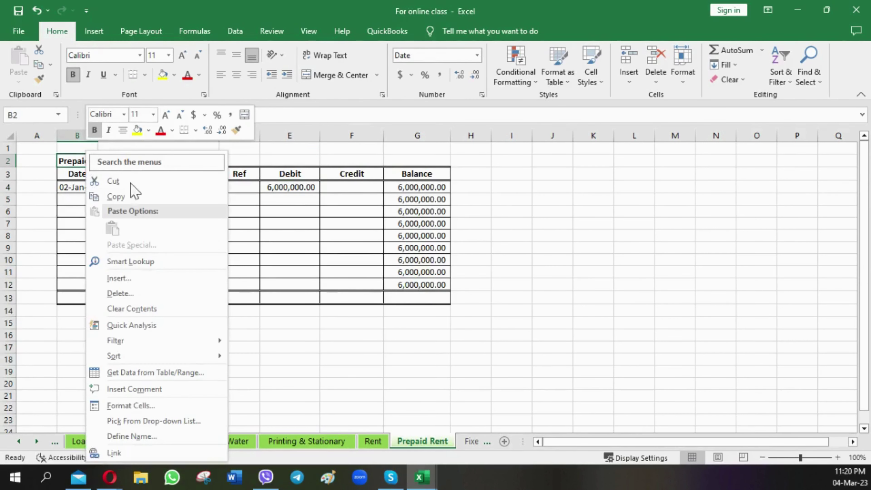
{"action": "left_click", "coordinate": [115, 453]}
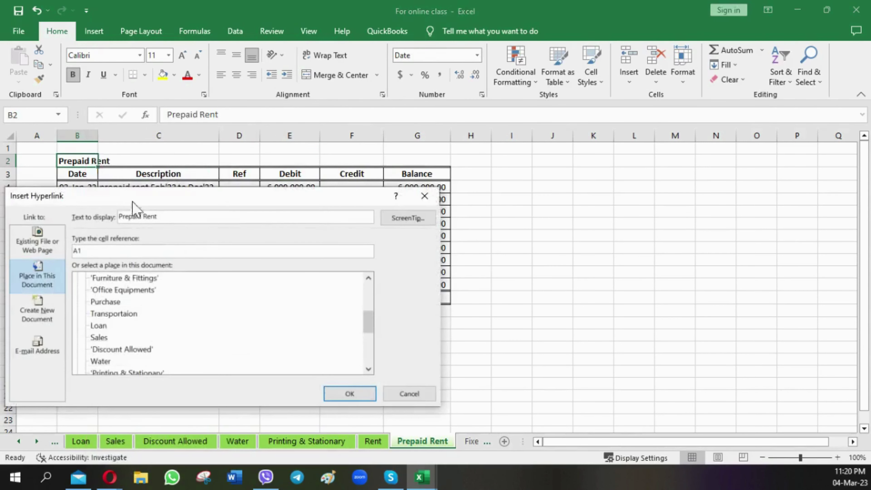
{"action": "left_click_drag", "start_coordinate": [132, 202], "coordinate": [192, 165]}
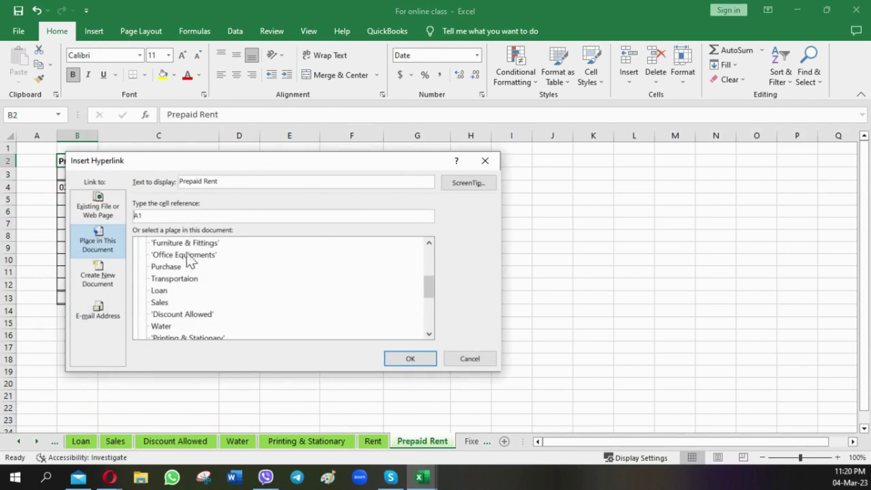
{"action": "left_click_drag", "start_coordinate": [429, 283], "coordinate": [429, 247]}
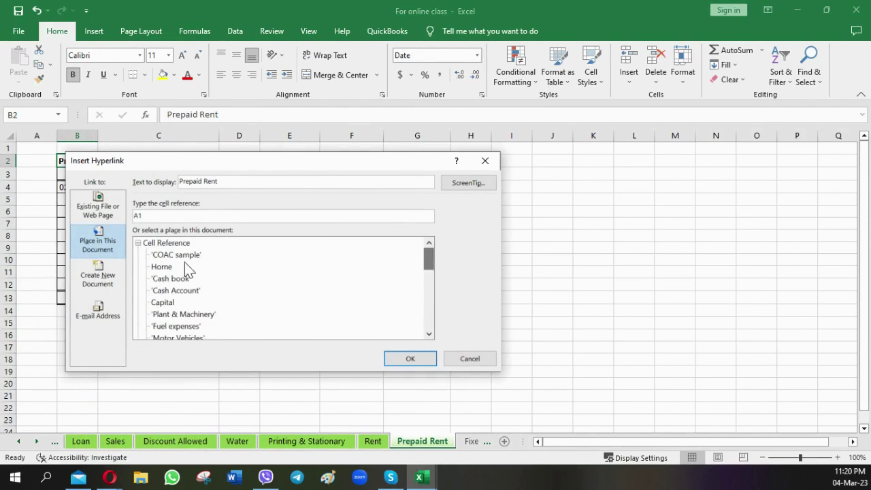
{"action": "left_click", "coordinate": [161, 267]}
{"action": "left_click", "coordinate": [410, 358]}
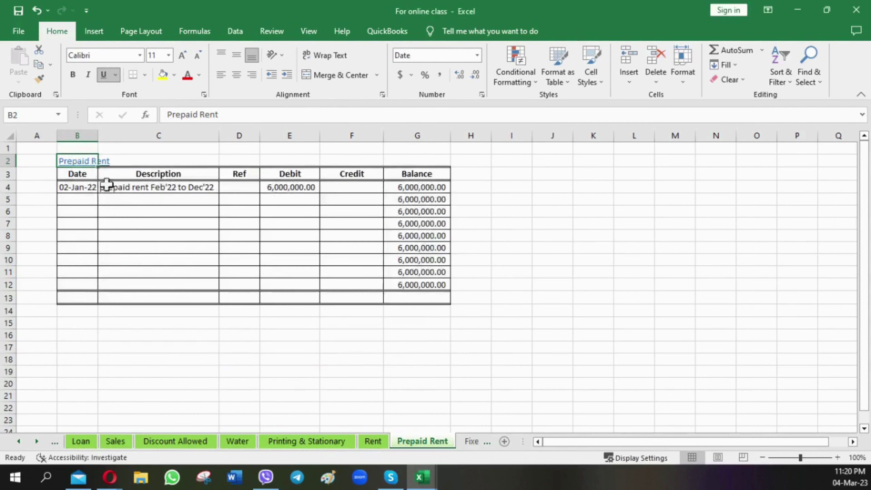
{"action": "left_click", "coordinate": [79, 162]}
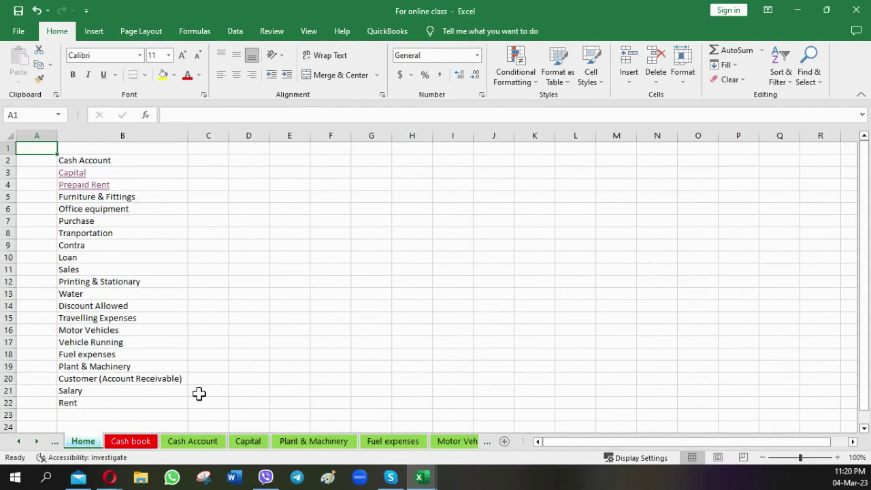
Compare the rental building entry's CR amount on Cash Account with the debit on the Prepaid Rent sheet, and return to Home.
{"action": "left_click", "coordinate": [208, 442]}
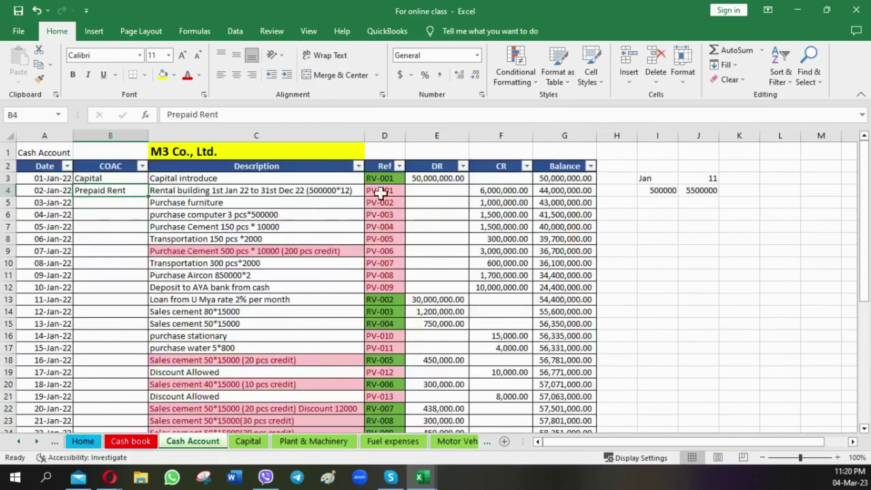
{"action": "left_click", "coordinate": [497, 191]}
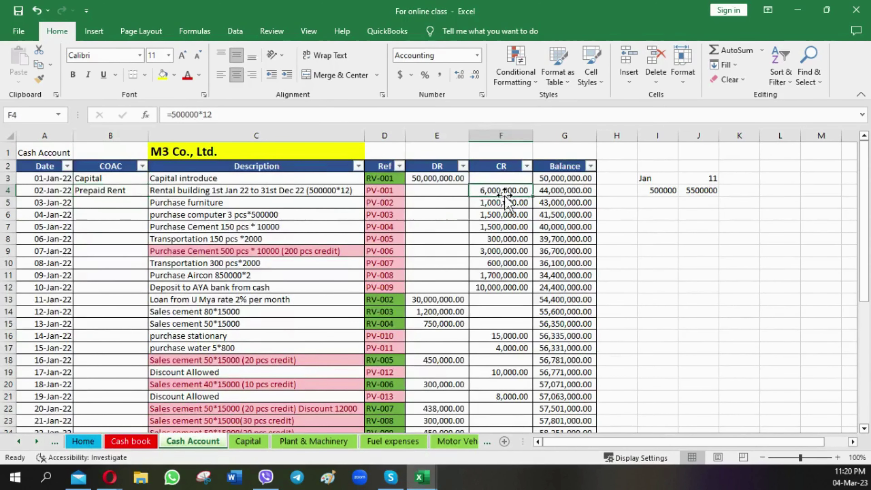
{"action": "left_click", "coordinate": [99, 190]}
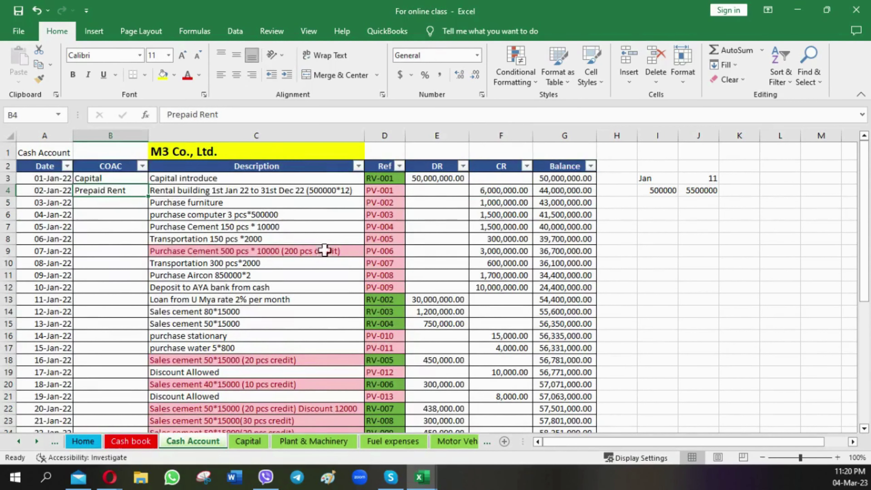
{"action": "left_click", "coordinate": [88, 442]}
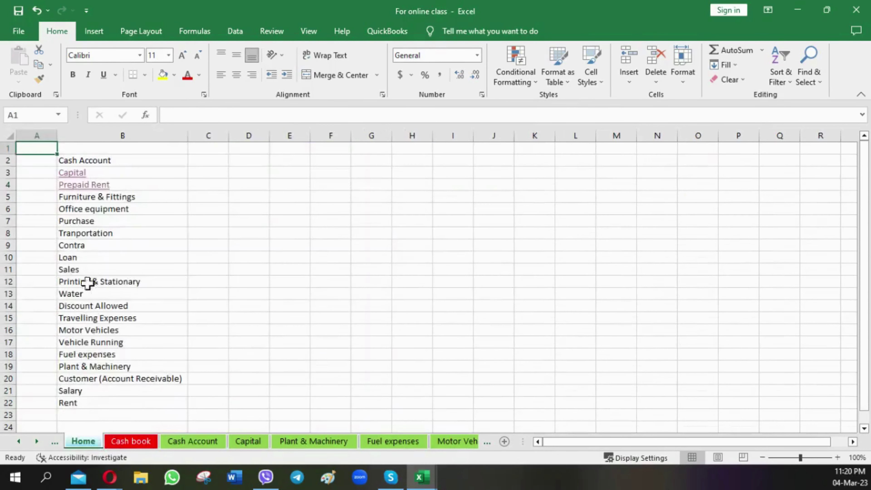
{"action": "left_click", "coordinate": [88, 189]}
{"action": "left_click", "coordinate": [284, 187]}
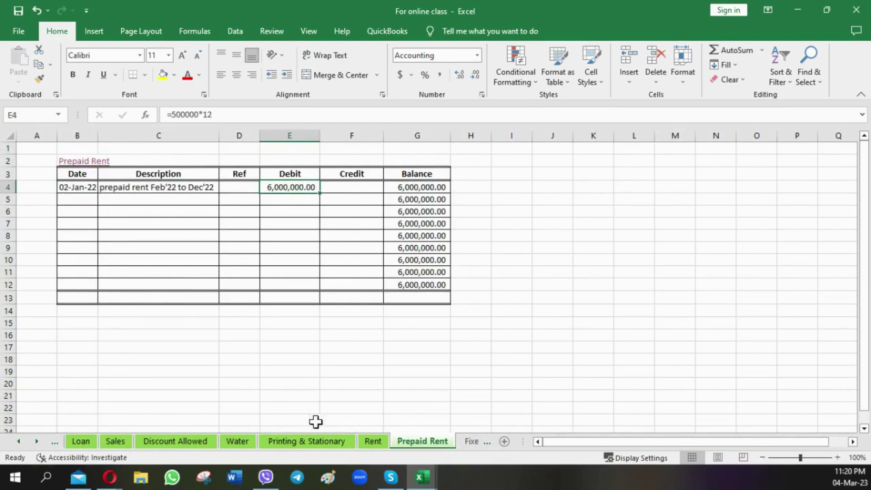
{"action": "left_click", "coordinate": [83, 160]}
{"action": "left_click", "coordinate": [83, 160]}
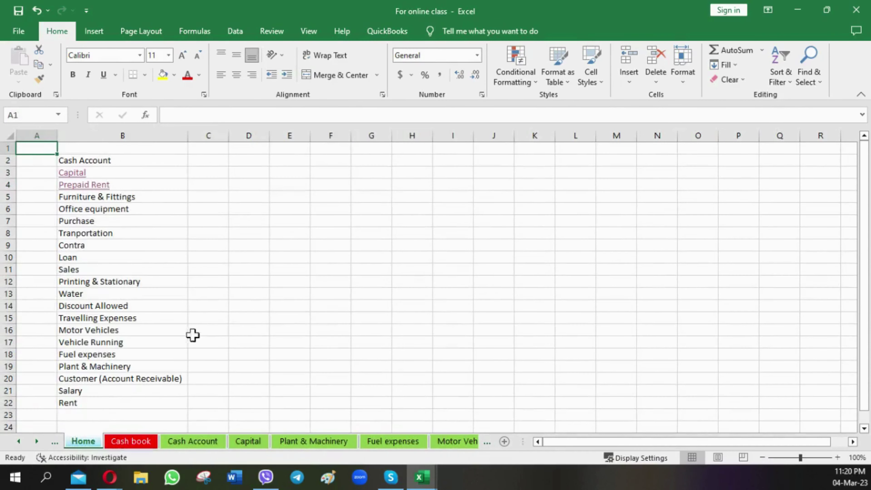
Copy the Furniture & Fittings account name from the chart of accounts on the COAC sample sheet.
{"action": "left_click", "coordinate": [192, 440]}
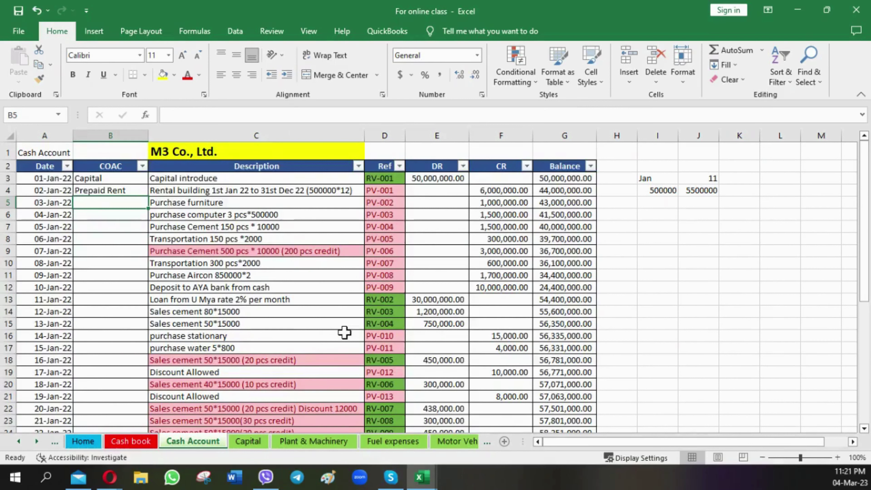
{"action": "type", "text": "Fur"}
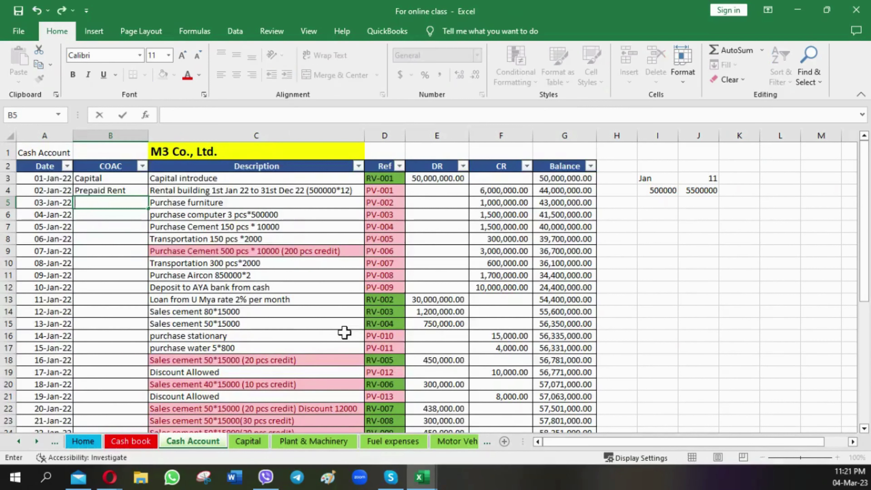
{"action": "left_click", "coordinate": [18, 441]}
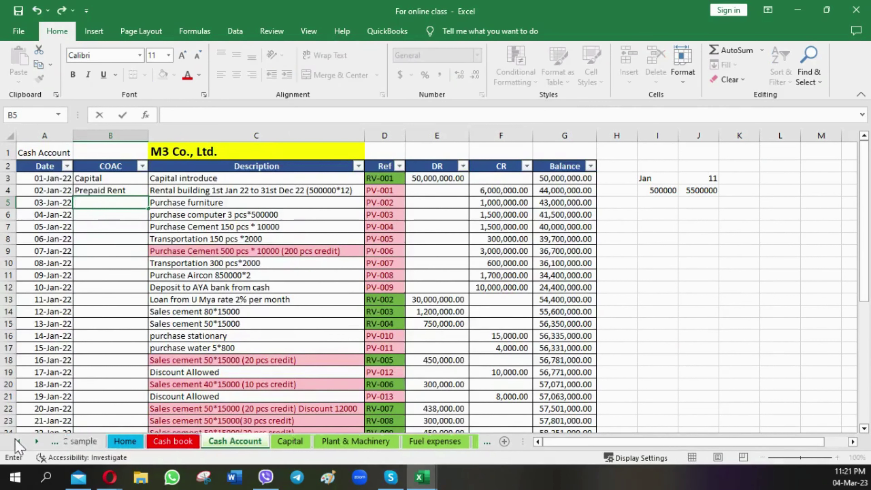
{"action": "left_click", "coordinate": [89, 441]}
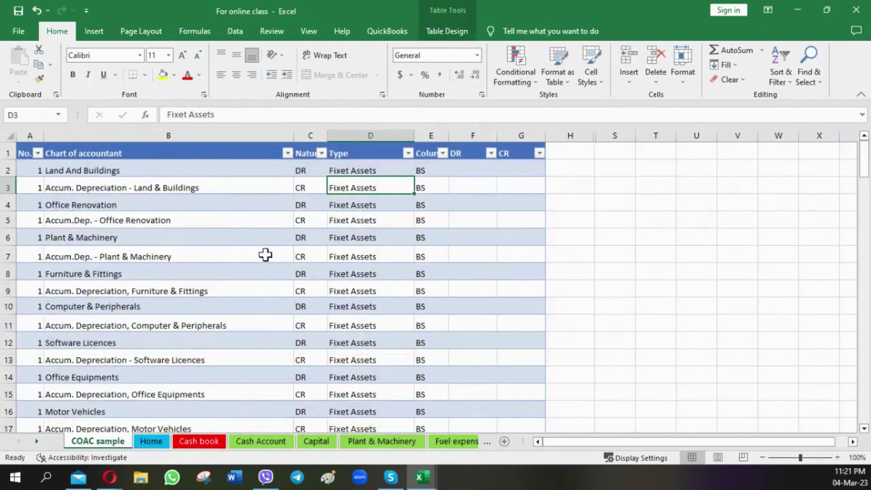
{"action": "left_click", "coordinate": [117, 236]}
{"action": "left_click", "coordinate": [162, 277]}
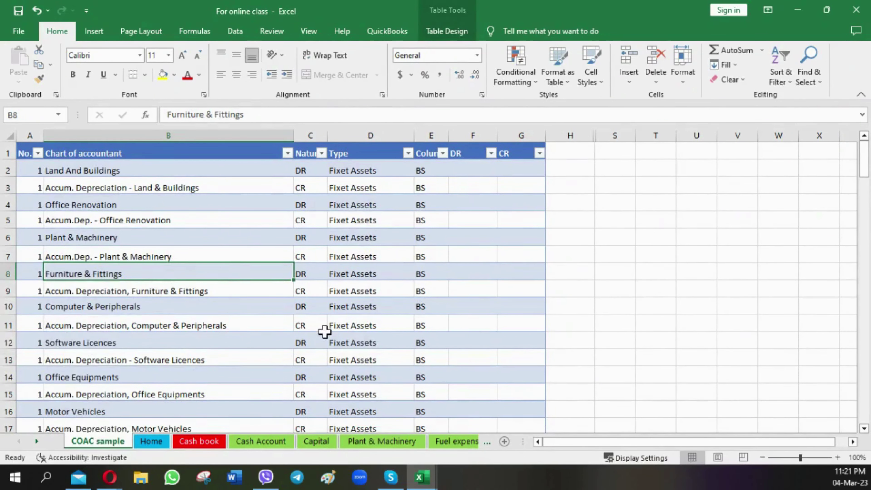
{"action": "key", "text": "ctrl+c"}
Paste Furniture & Fittings as the COAC of the 03-Jan-22 furniture purchase on Cash Account and fit the COAC column's width to its contents.
{"action": "left_click", "coordinate": [150, 441]}
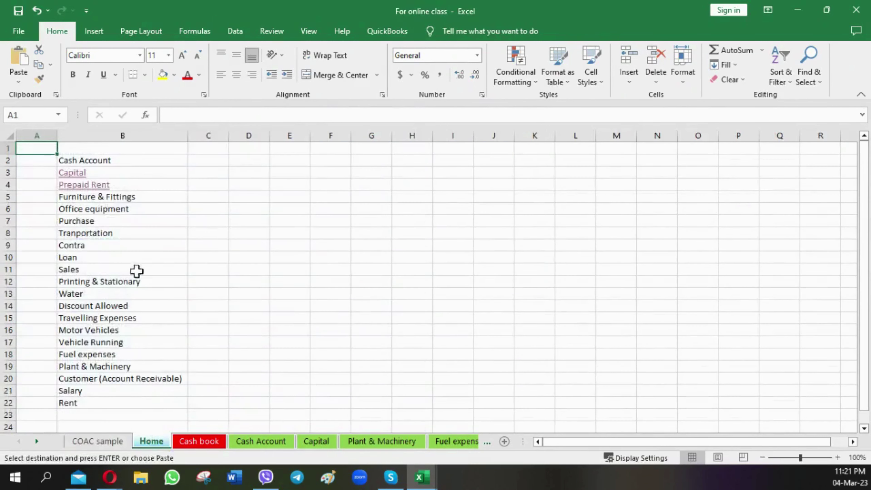
{"action": "left_click", "coordinate": [102, 193]}
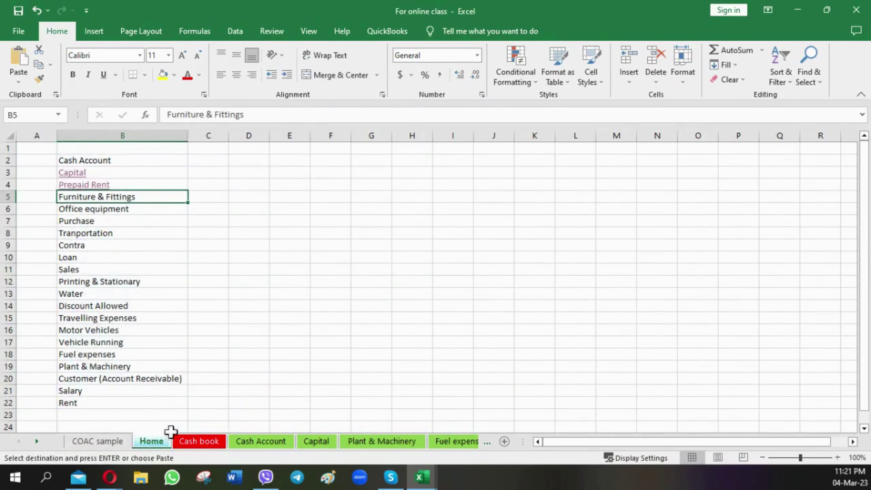
{"action": "left_click", "coordinate": [260, 441]}
{"action": "right_click", "coordinate": [106, 202]}
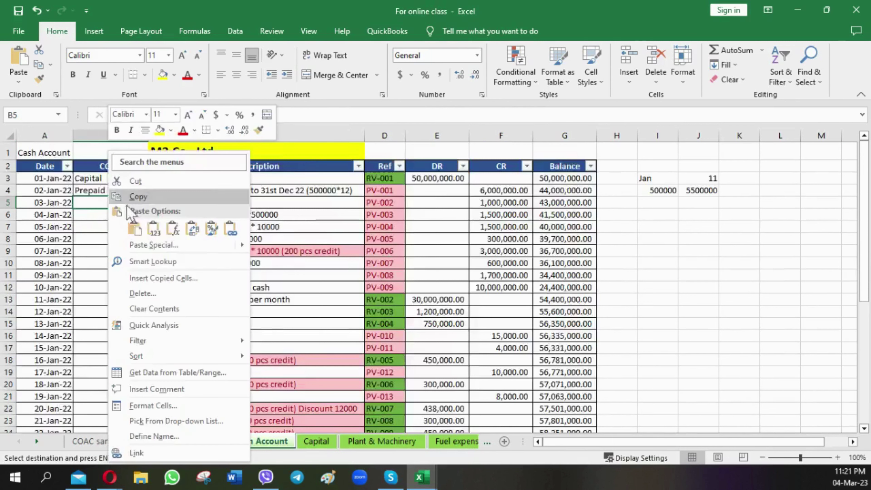
{"action": "left_click", "coordinate": [135, 229]}
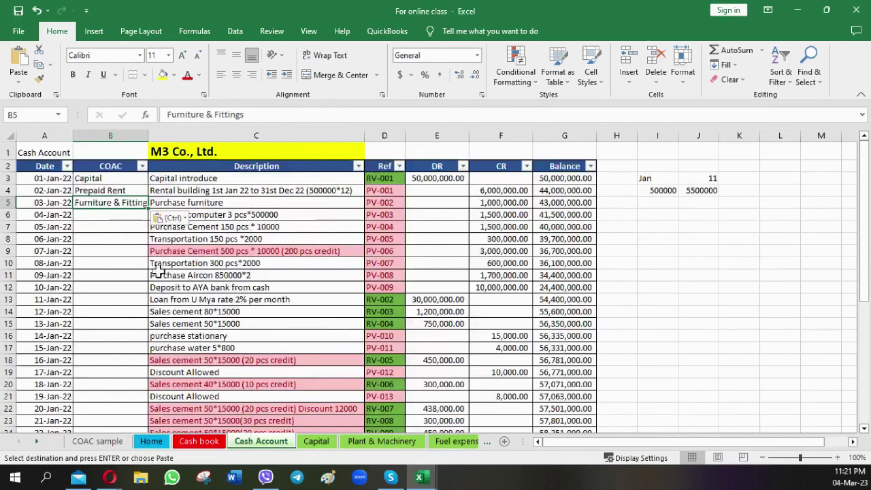
{"action": "double_click", "coordinate": [144, 134]}
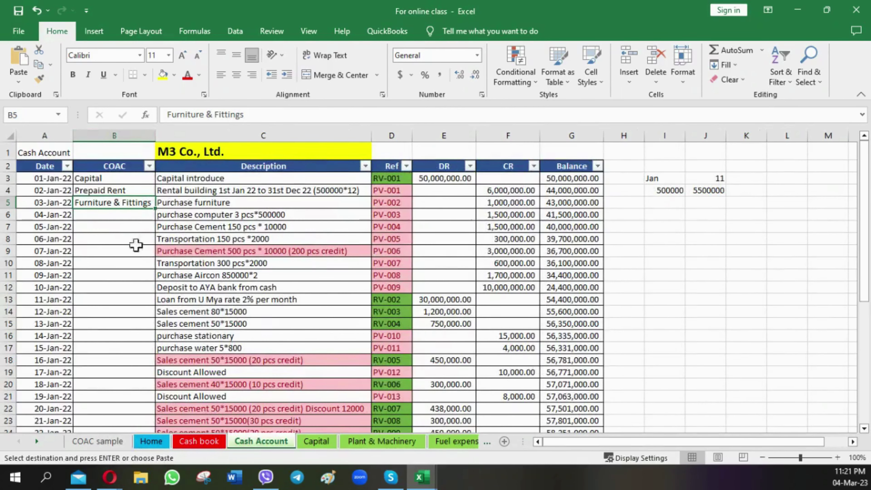
{"action": "left_click", "coordinate": [202, 203]}
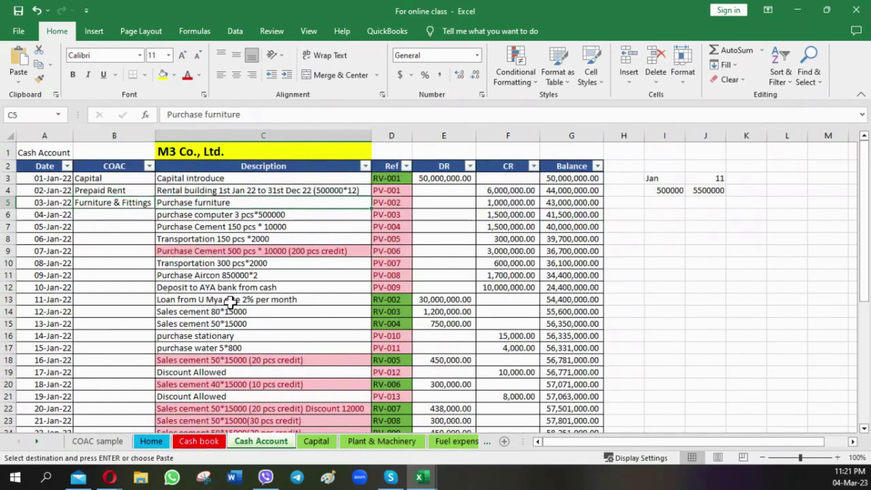
{"action": "left_click", "coordinate": [103, 205]}
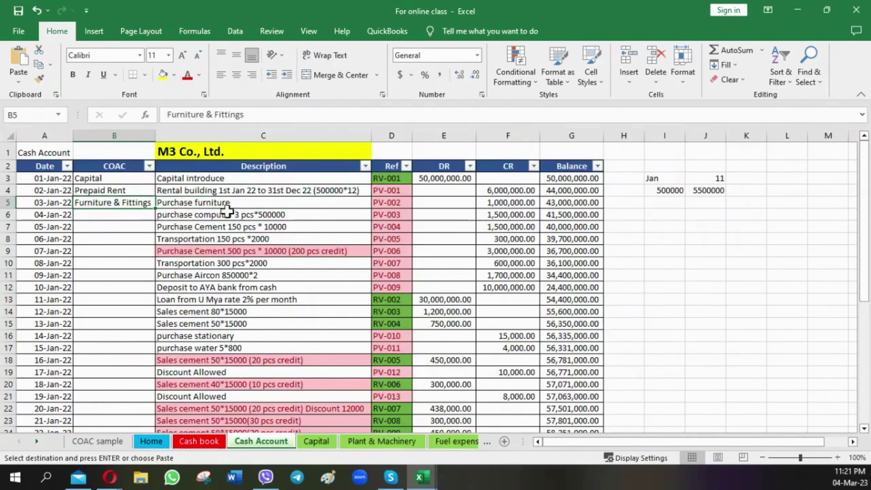
{"action": "left_click", "coordinate": [227, 202]}
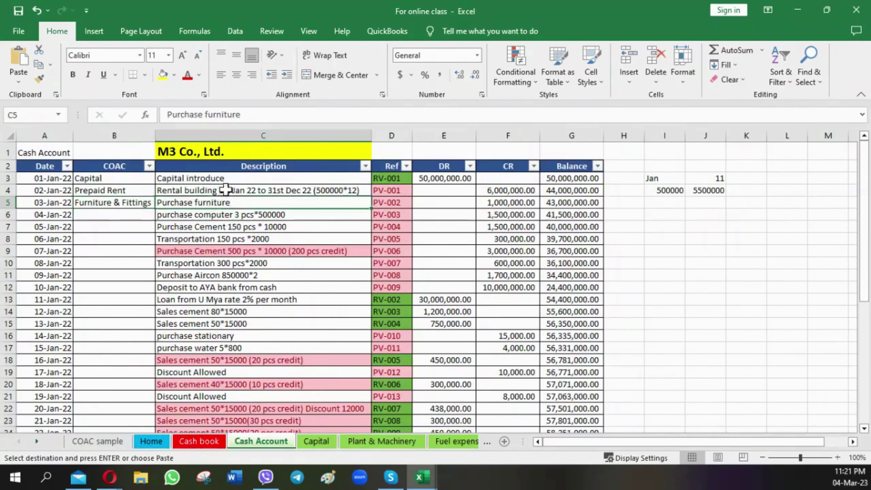
{"action": "left_click", "coordinate": [119, 203]}
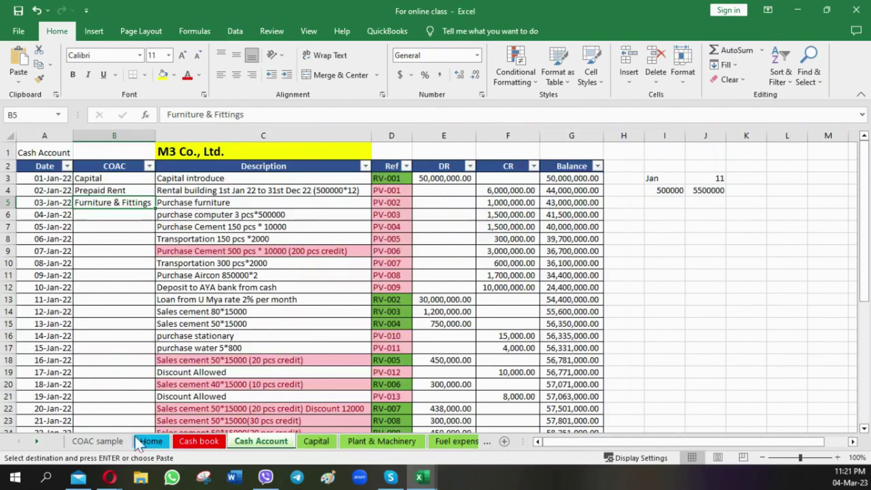
{"action": "left_click", "coordinate": [161, 443]}
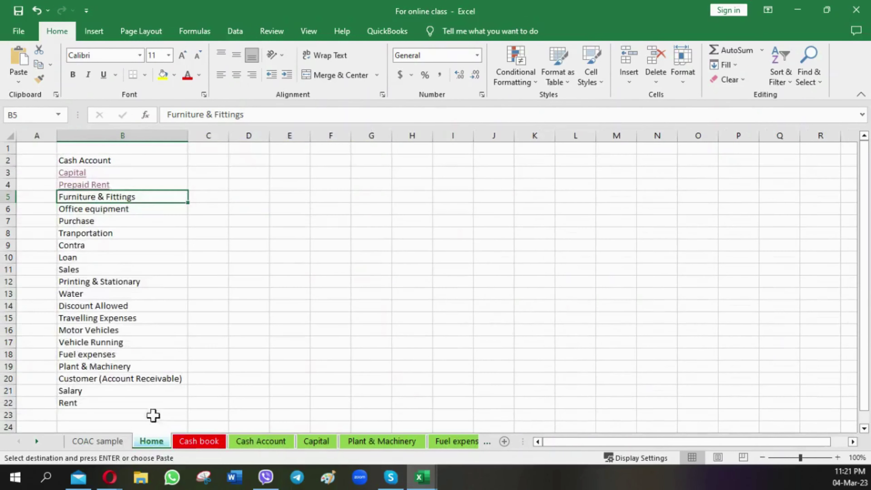
{"action": "right_click", "coordinate": [103, 197]}
{"action": "left_click", "coordinate": [137, 452]}
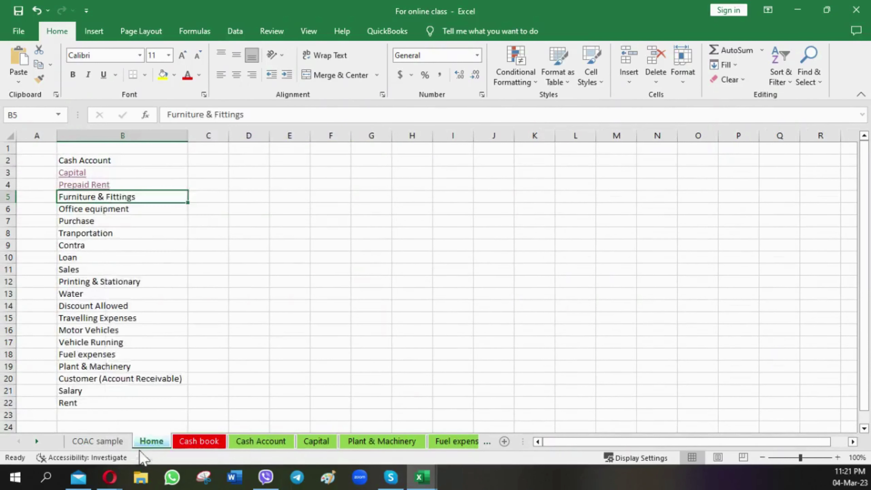
{"action": "left_click_drag", "start_coordinate": [140, 194], "coordinate": [191, 148]}
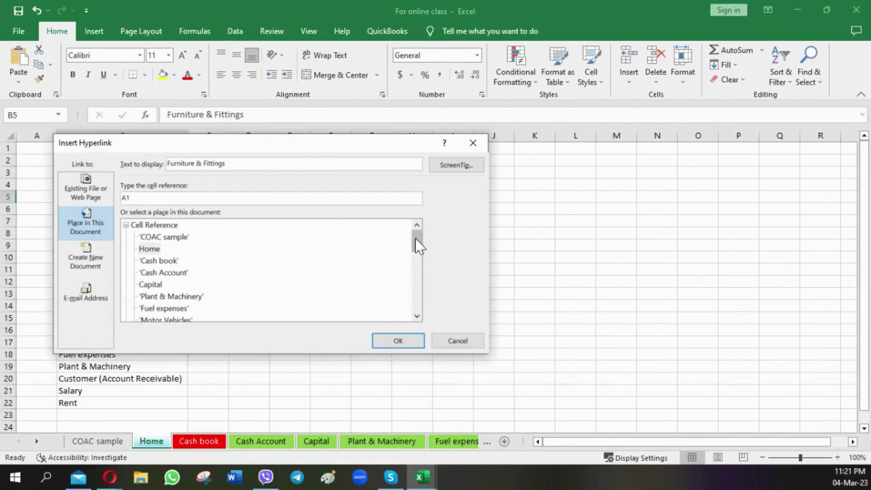
{"action": "left_click_drag", "start_coordinate": [418, 245], "coordinate": [419, 260]}
{"action": "left_click", "coordinate": [170, 284]}
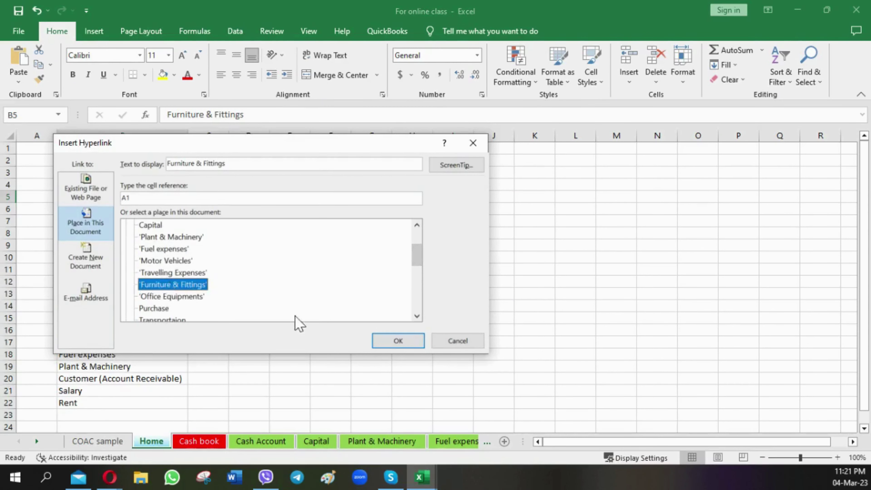
{"action": "left_click", "coordinate": [394, 341]}
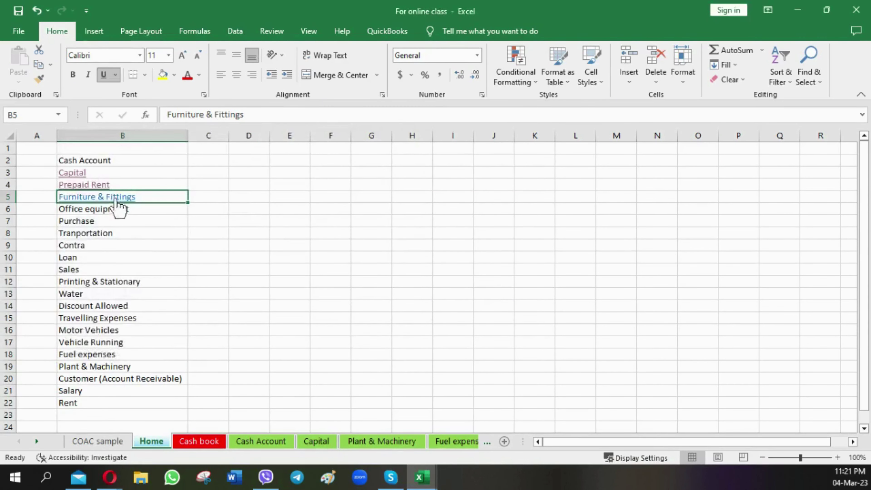
{"action": "left_click", "coordinate": [116, 197]}
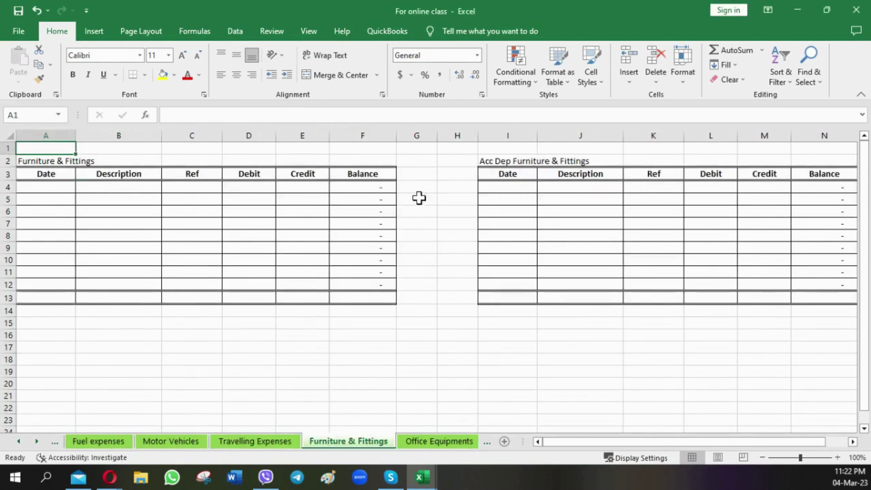
Hyperlink the Furniture & Fittings title in cell A2 to the Home sheet, and follow the link back to Home.
{"action": "left_click", "coordinate": [53, 182]}
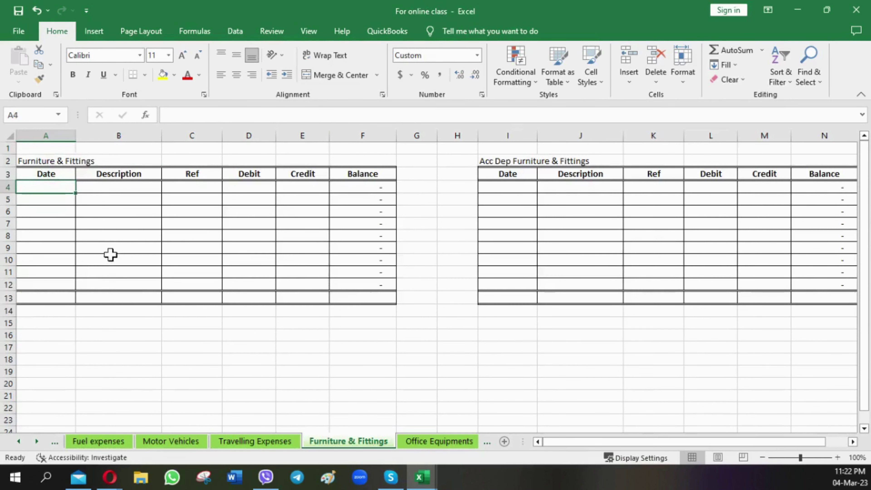
{"action": "left_click", "coordinate": [34, 160]}
{"action": "right_click", "coordinate": [35, 160]}
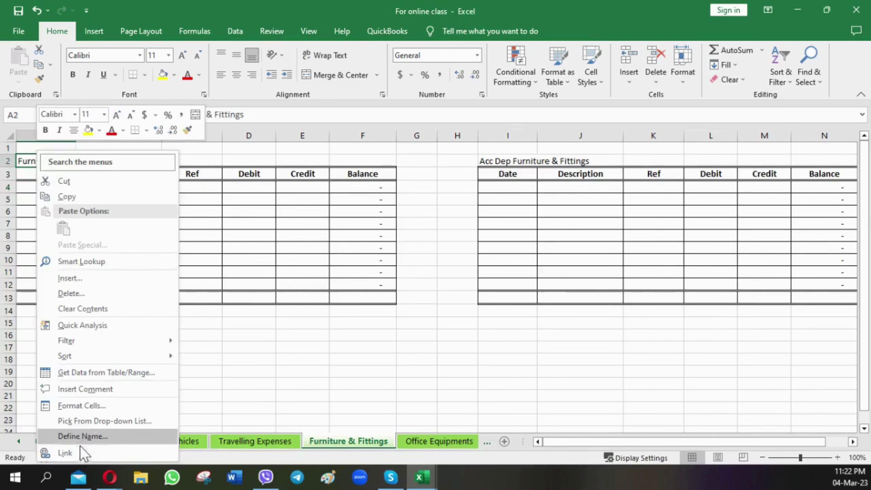
{"action": "left_click", "coordinate": [65, 452]}
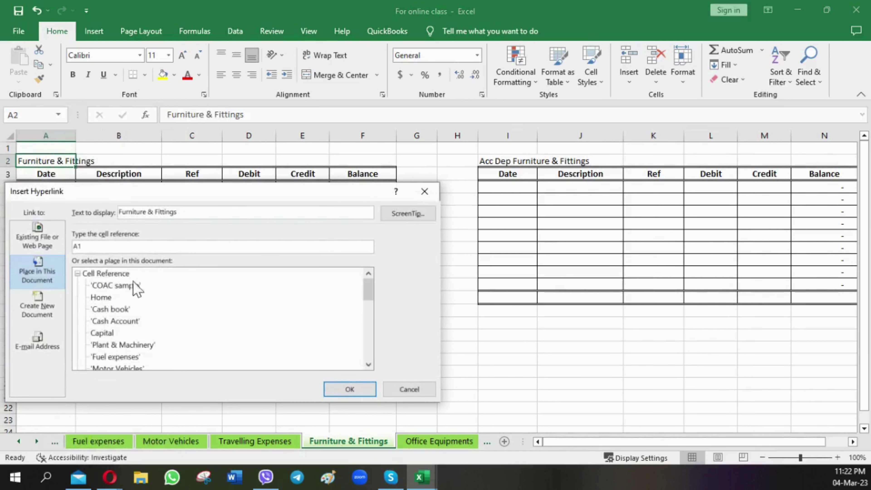
{"action": "left_click", "coordinate": [101, 297]}
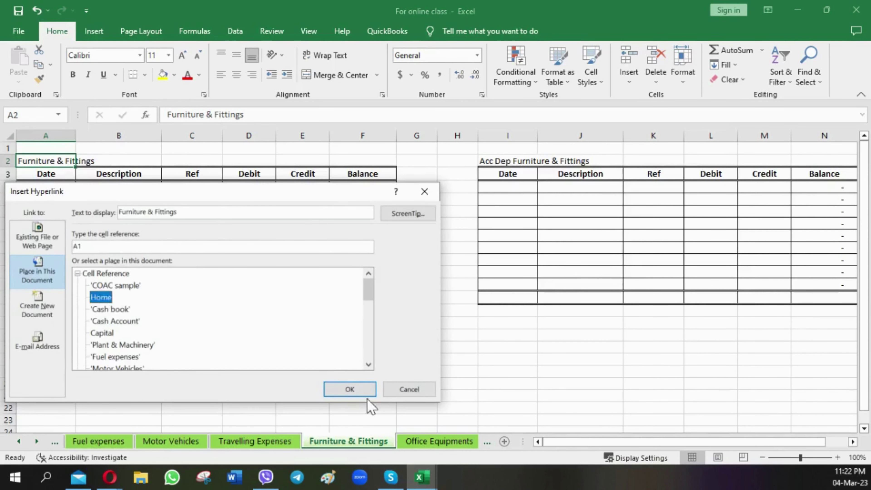
{"action": "left_click", "coordinate": [352, 390]}
{"action": "left_click", "coordinate": [53, 161]}
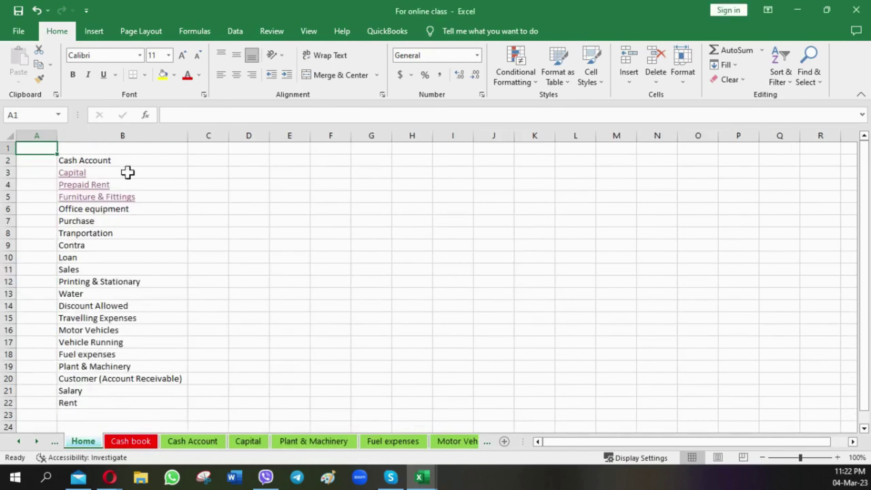
Check the furniture purchase's date, reference and CR amount on Cash Account, and return to the Furniture & Fittings sheet through Home's link.
{"action": "left_click", "coordinate": [196, 440]}
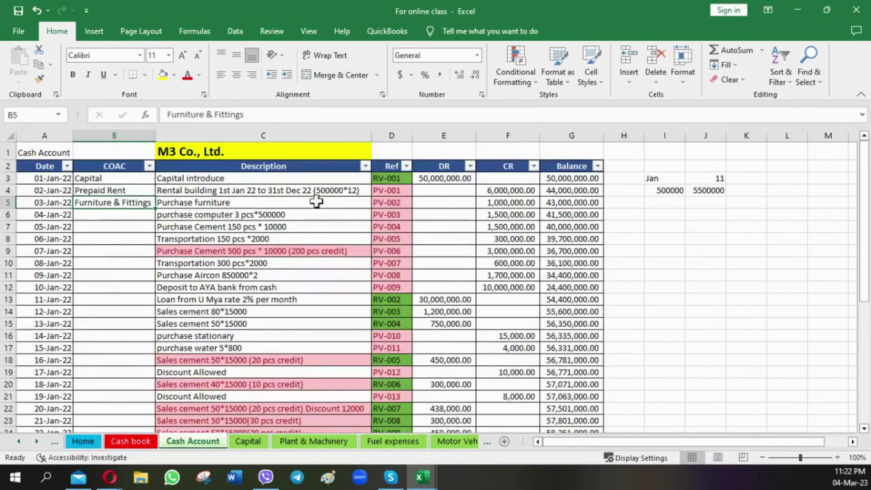
{"action": "left_click", "coordinate": [37, 202]}
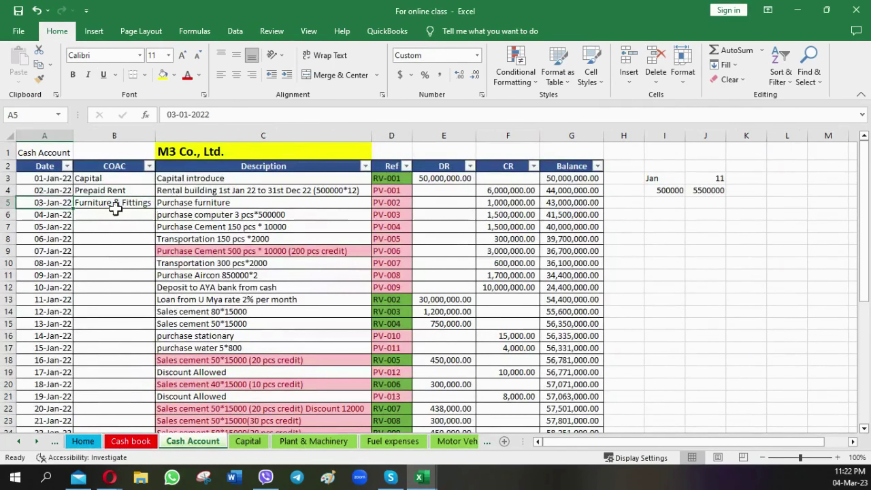
{"action": "left_click", "coordinate": [393, 204]}
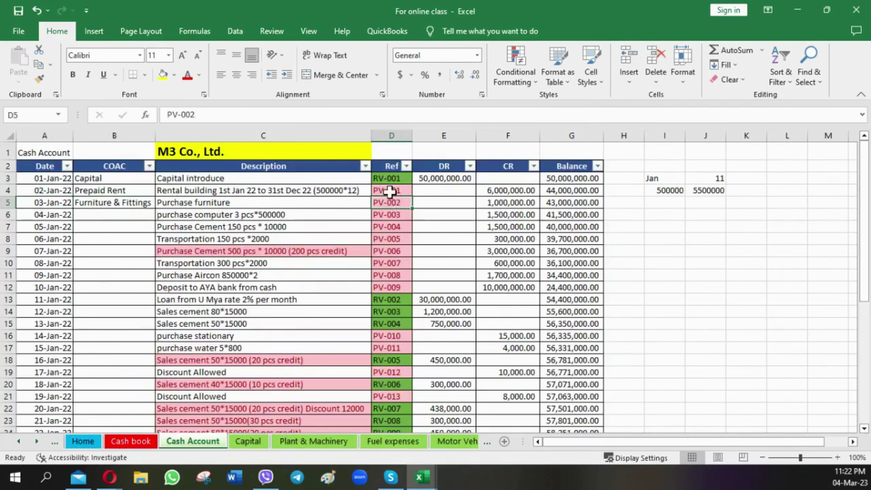
{"action": "left_click", "coordinate": [510, 202]}
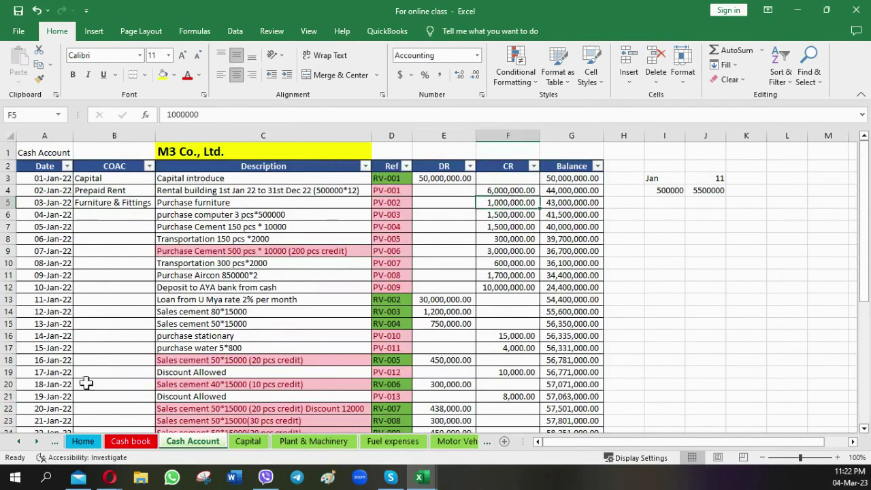
{"action": "left_click", "coordinate": [83, 442]}
{"action": "left_click", "coordinate": [89, 200]}
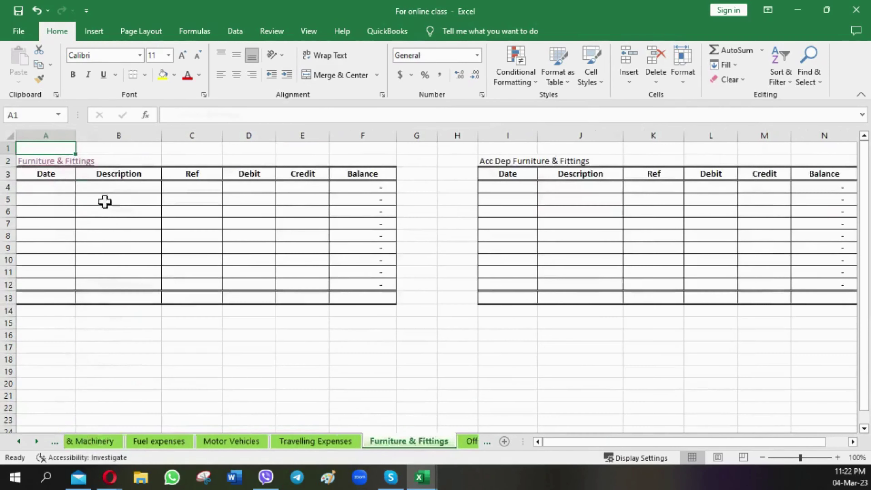
Enter the date 3/1/22 and the reference PV-002 in row 4 of the Furniture & Fittings ledger.
{"action": "left_click", "coordinate": [38, 184]}
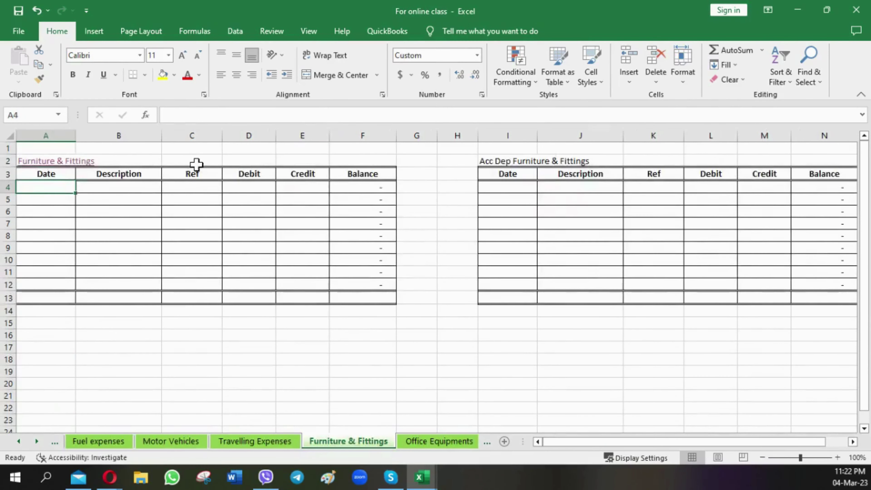
{"action": "type", "text": "3/1/22"}
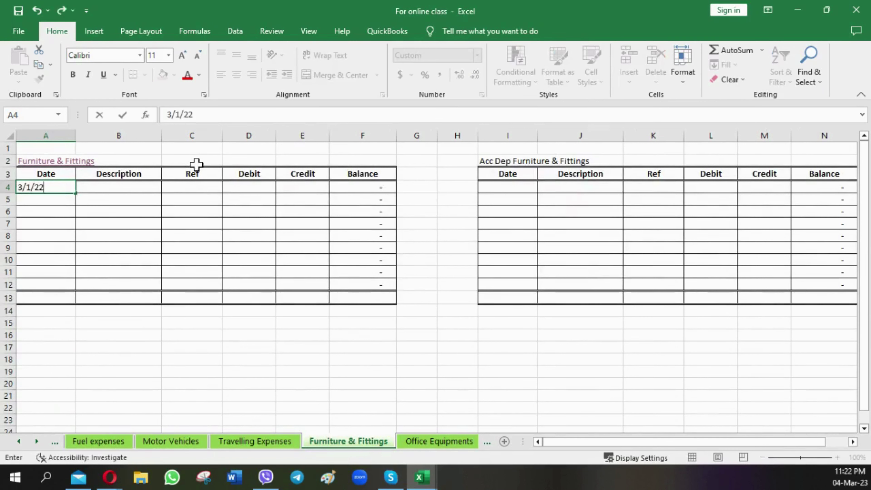
{"action": "key", "text": "Return"}
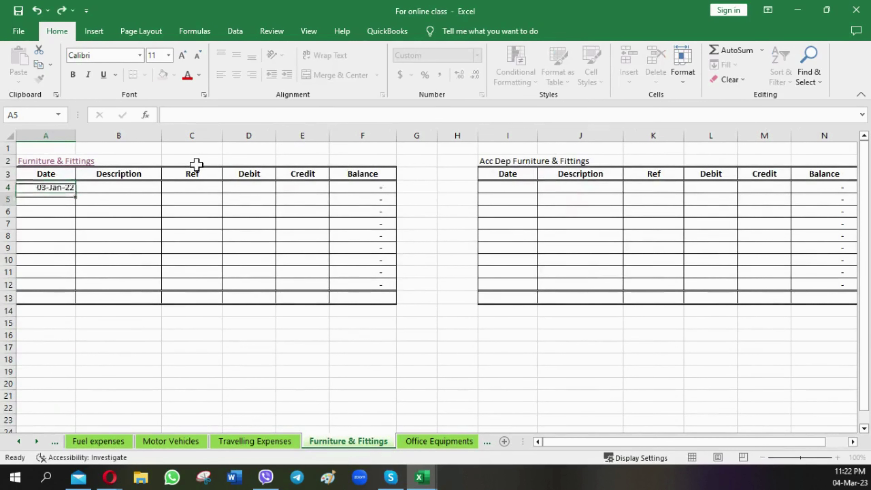
{"action": "key", "text": "Up"}
{"action": "key", "text": "Right"}
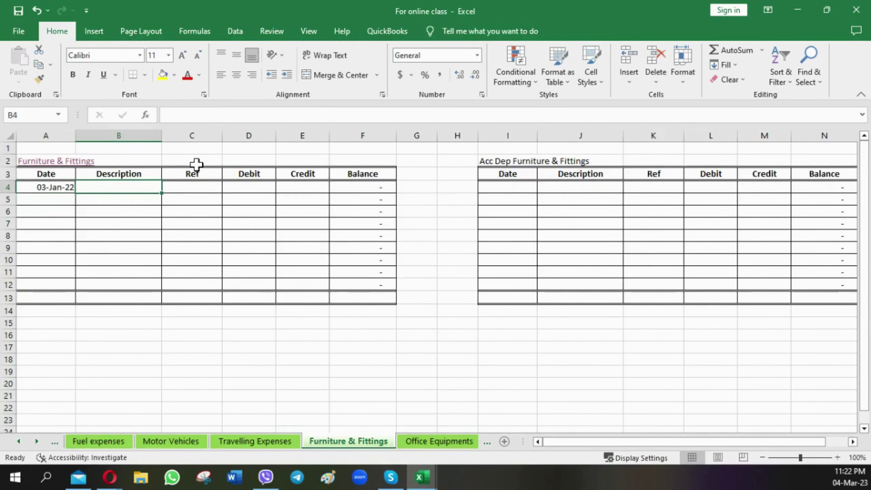
{"action": "key", "text": "Right"}
{"action": "type", "text": "PV"}
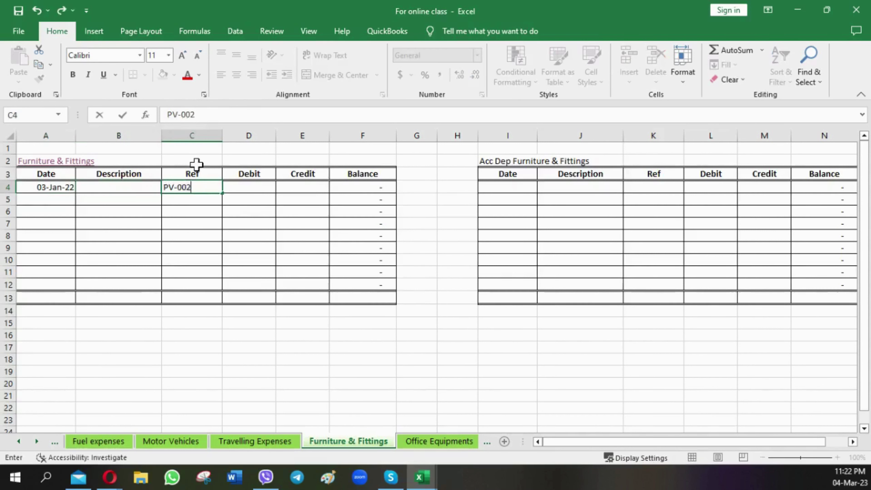
{"action": "key", "text": "Return"}
Enter 1000000 as the debit of the 03-Jan-22 ledger entry and widen the Debit column slightly.
{"action": "key", "text": "Up"}
{"action": "key", "text": "Right"}
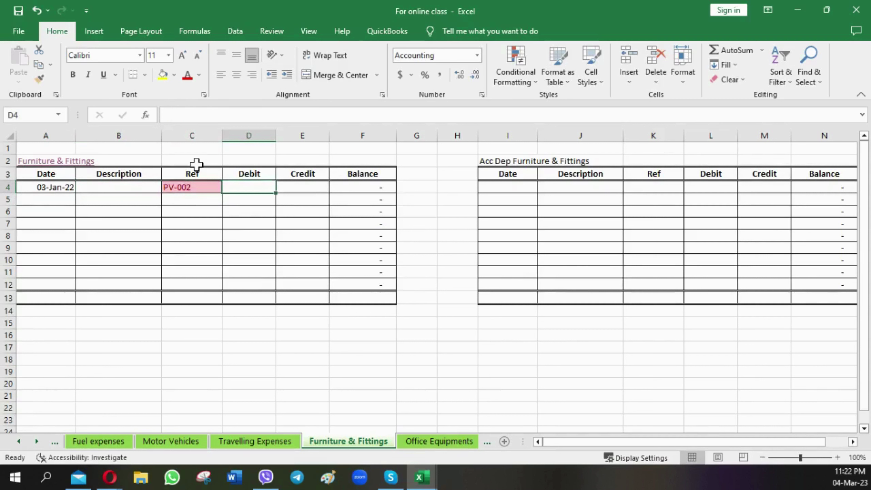
{"action": "type", "text": "1000000"}
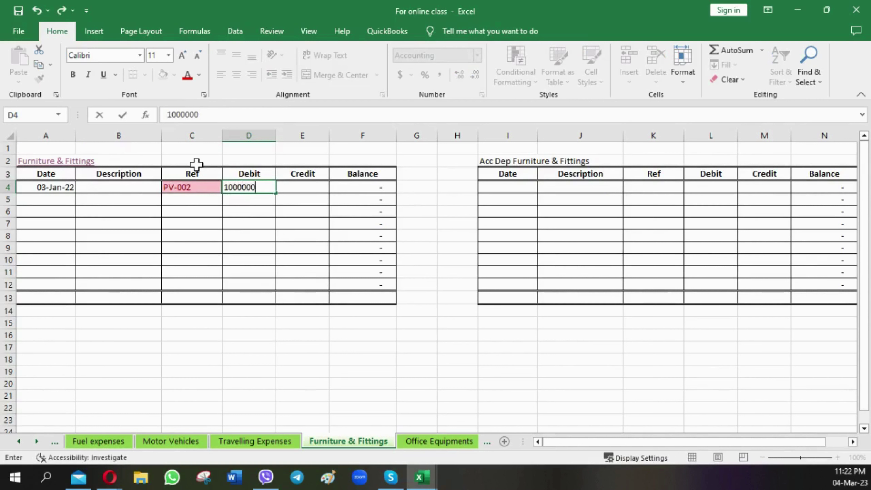
{"action": "key", "text": "Return"}
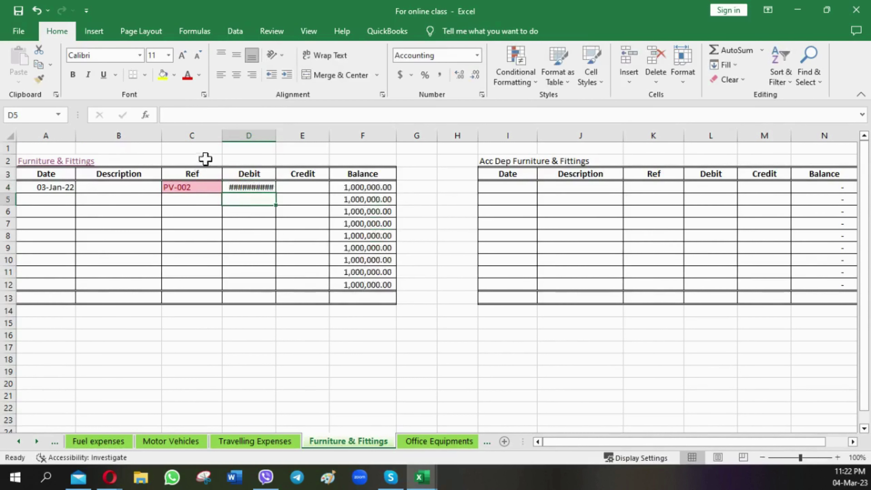
{"action": "left_click_drag", "start_coordinate": [275, 136], "coordinate": [281, 136]}
{"action": "left_click", "coordinate": [299, 207]}
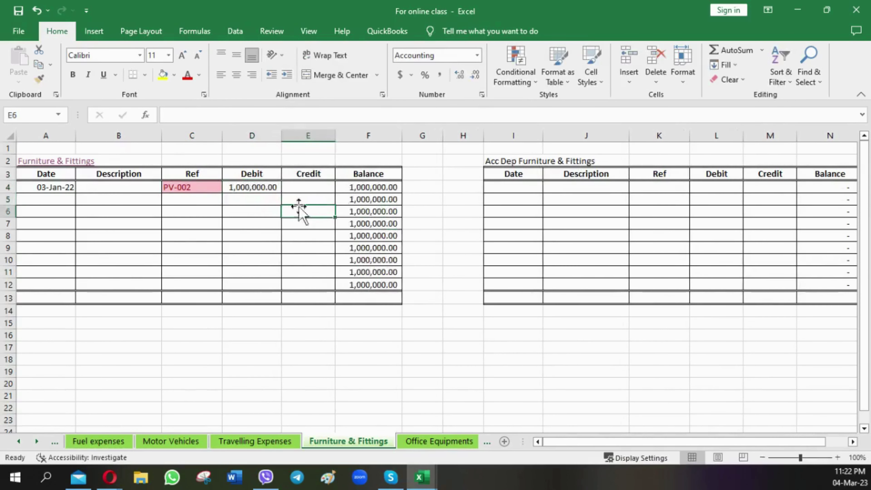
Enter the description "Purchase Funiture" for the 03-Jan-22 ledger entry and narrow the Ref column.
{"action": "left_click", "coordinate": [263, 188]}
{"action": "left_click", "coordinate": [146, 186]}
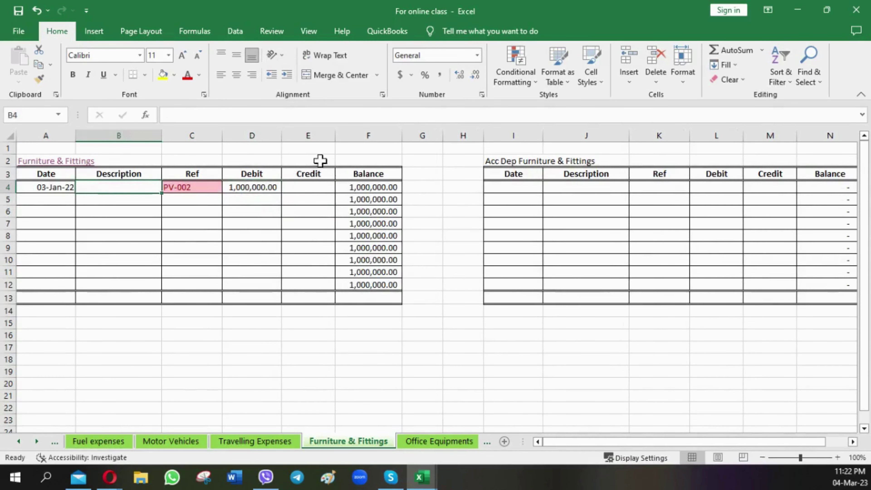
{"action": "type", "text": "Purchase "}
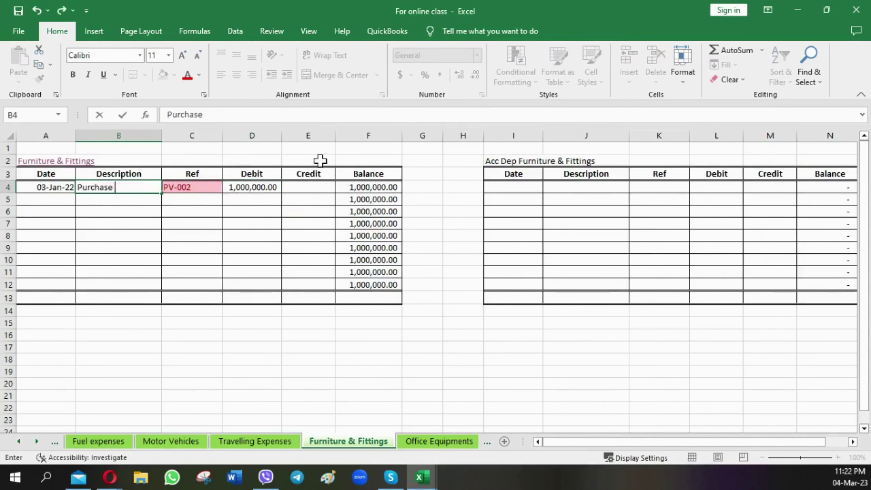
{"action": "type", "text": "Funiture"}
{"action": "key", "text": "Return"}
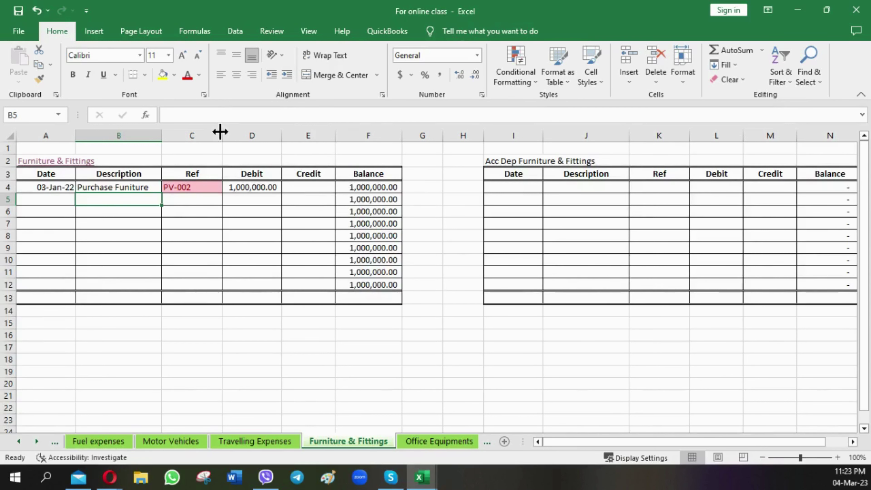
{"action": "left_click_drag", "start_coordinate": [221, 135], "coordinate": [198, 135]}
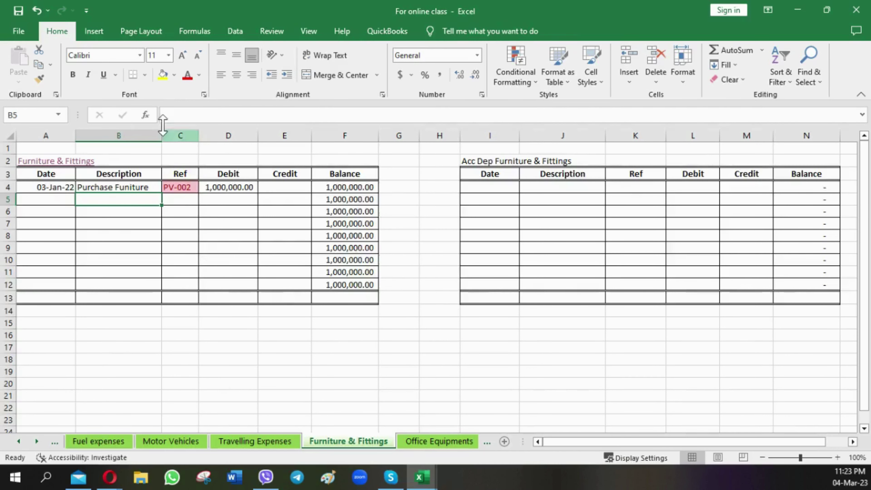
Follow the ledger title's link to Home, compare the furniture purchase on Cash Account with the ledger's debit, and return to Furniture & Fittings through Home's link.
{"action": "left_click", "coordinate": [63, 162]}
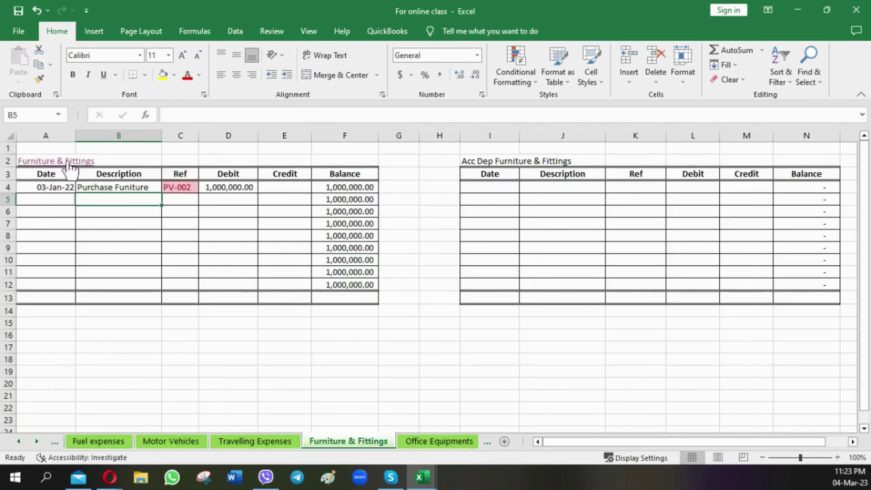
{"action": "left_click", "coordinate": [60, 158]}
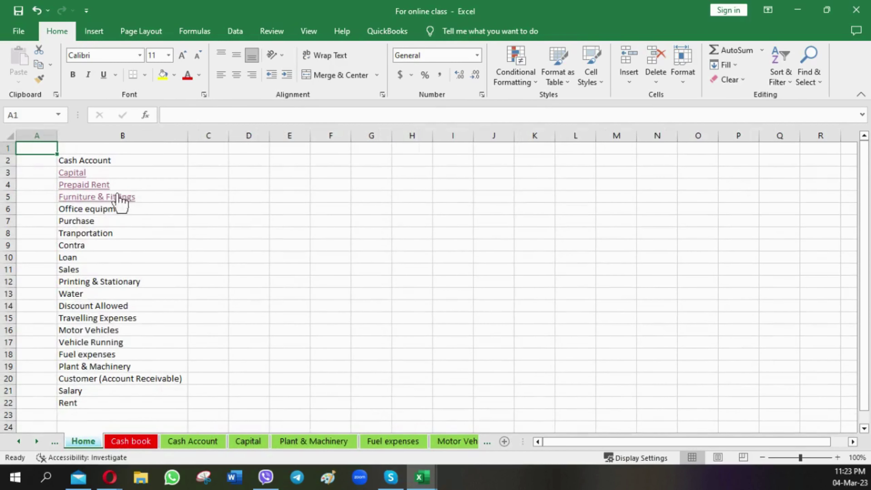
{"action": "left_click", "coordinate": [205, 440]}
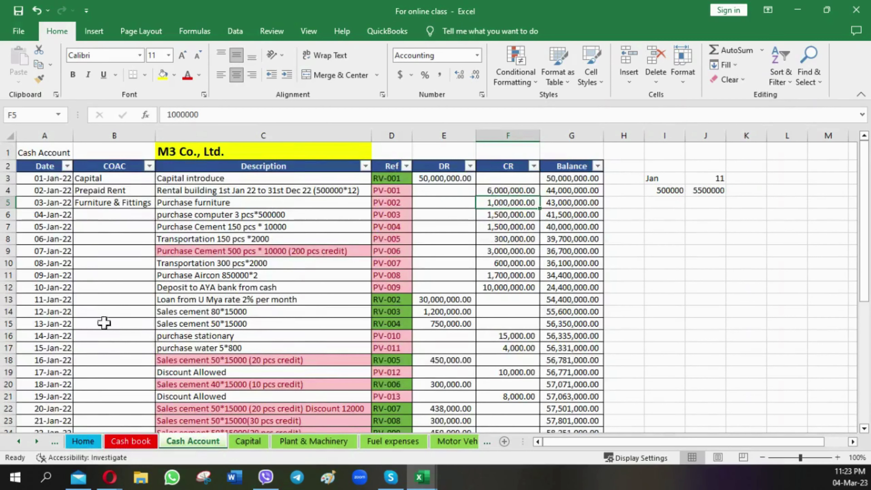
{"action": "left_click", "coordinate": [83, 441]}
{"action": "left_click", "coordinate": [82, 197]}
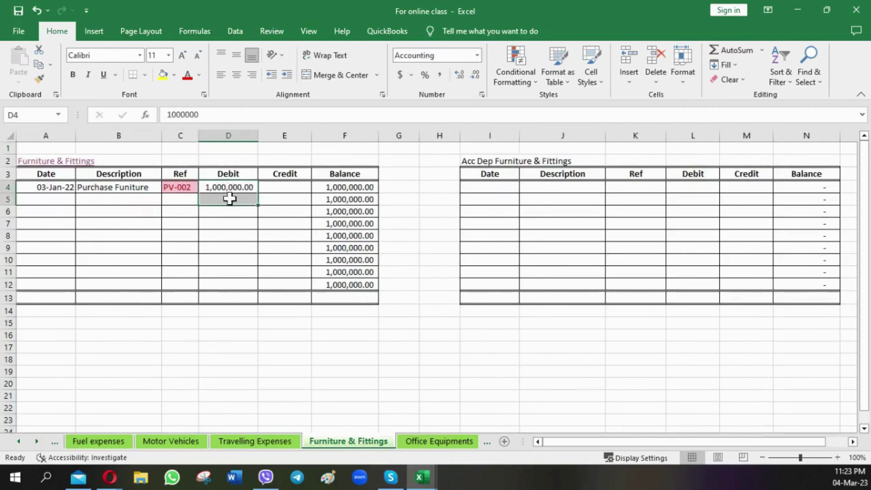
{"action": "left_click_drag", "start_coordinate": [229, 187], "coordinate": [229, 199]}
{"action": "left_click", "coordinate": [229, 188]}
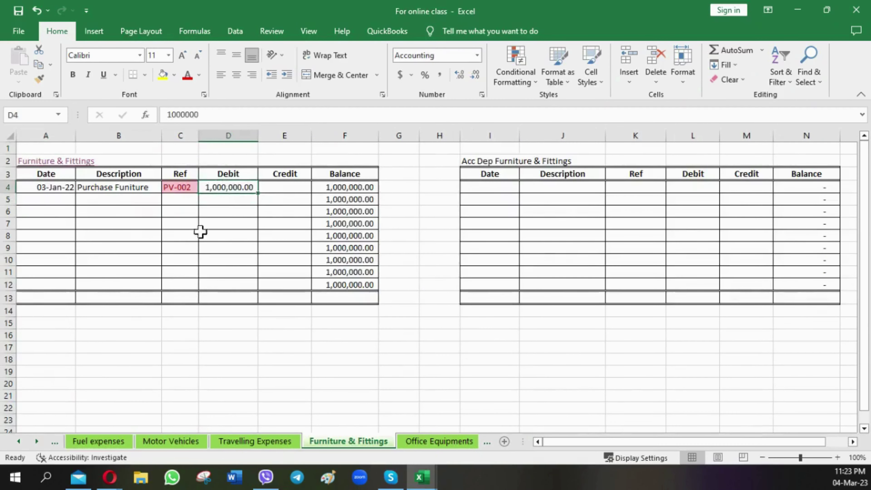
{"action": "left_click", "coordinate": [478, 160]}
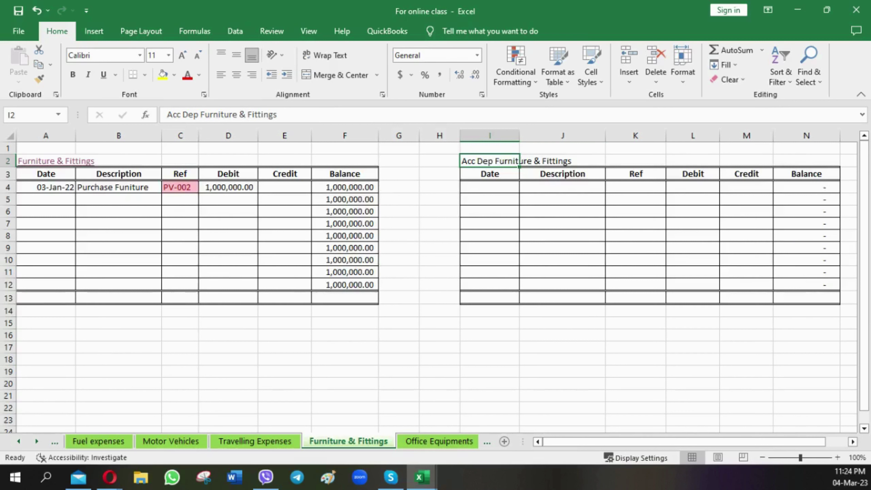
{"action": "left_click", "coordinate": [122, 262]}
{"action": "left_click", "coordinate": [84, 222]}
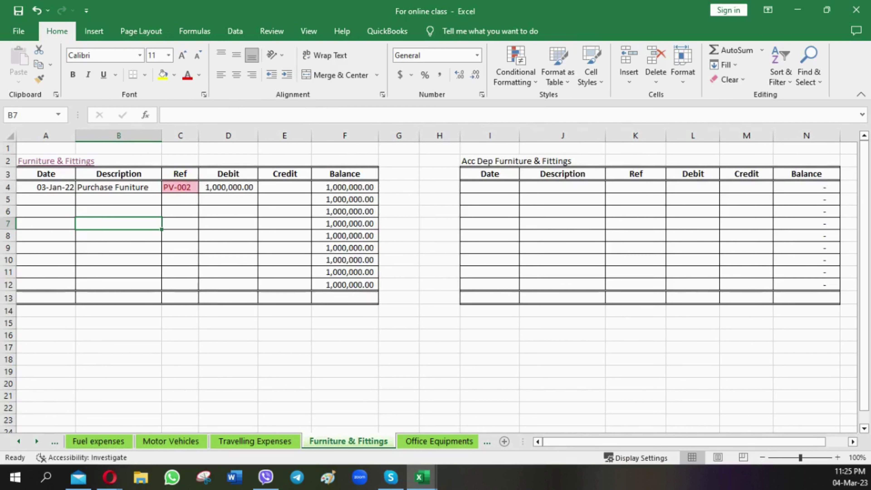
{"action": "left_click", "coordinate": [117, 202]}
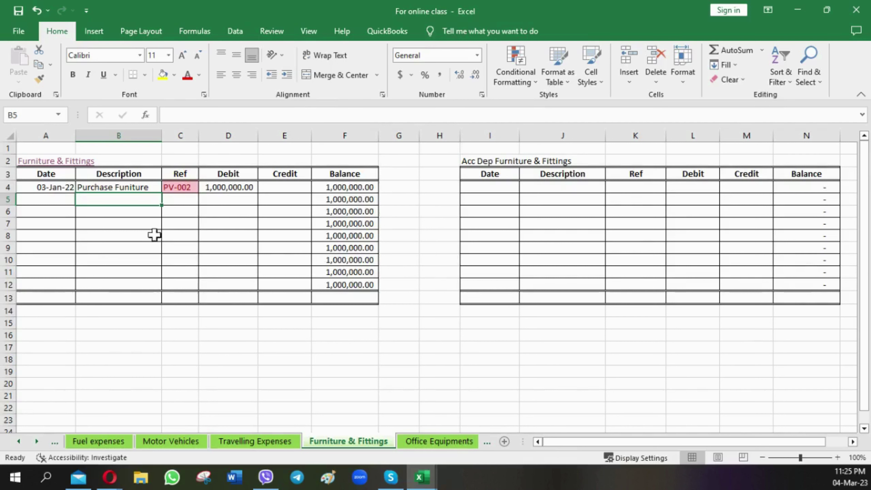
Narrow the Furniture & Fittings ledger's Ref column slightly further.
{"action": "left_click_drag", "start_coordinate": [195, 136], "coordinate": [193, 136]}
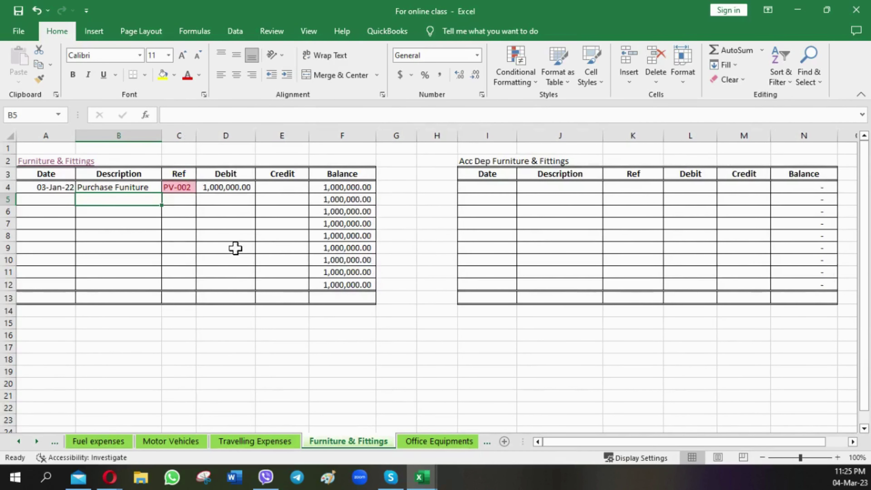